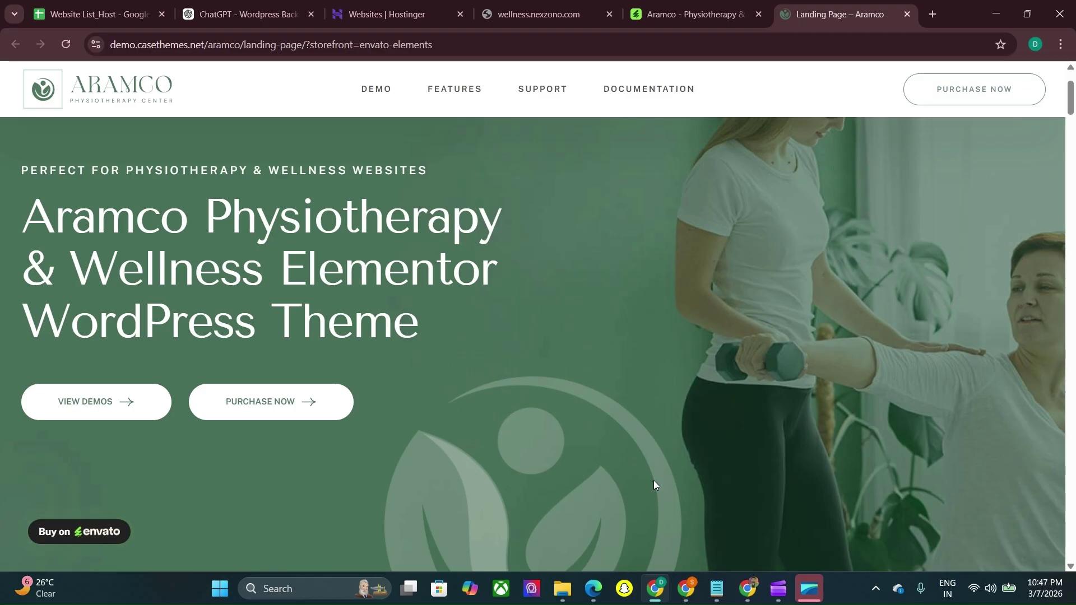
Look over the Aramco landing page's hero section and the theme's Envato listing
{"action": "scroll", "coordinate": [654, 483], "scroll_direction": "down", "scroll_amount": 5}
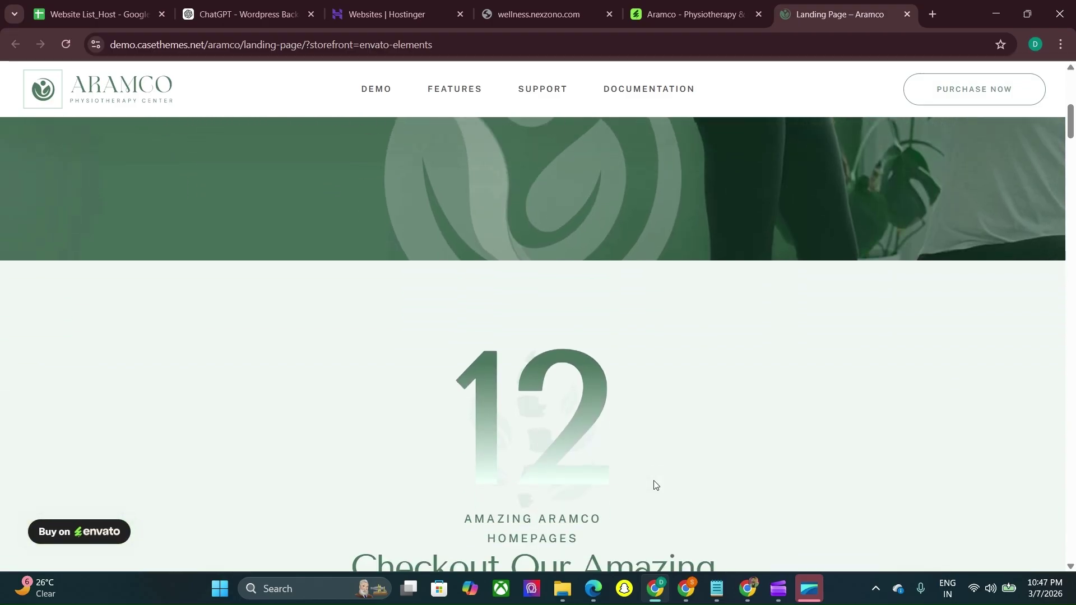
{"action": "scroll", "coordinate": [656, 485], "scroll_direction": "up", "scroll_amount": 8}
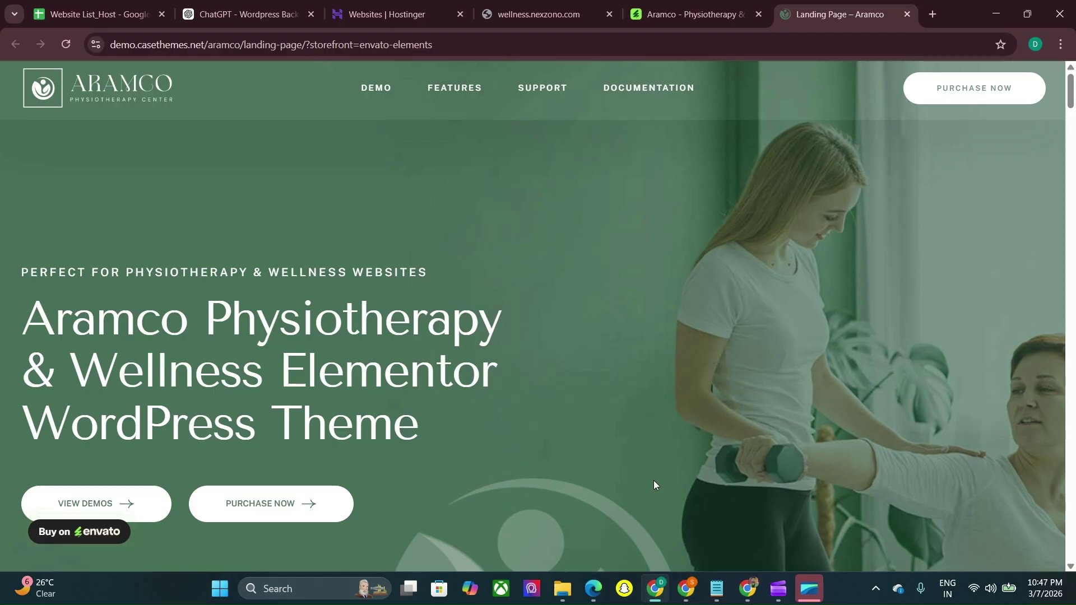
{"action": "left_click", "coordinate": [689, 5]}
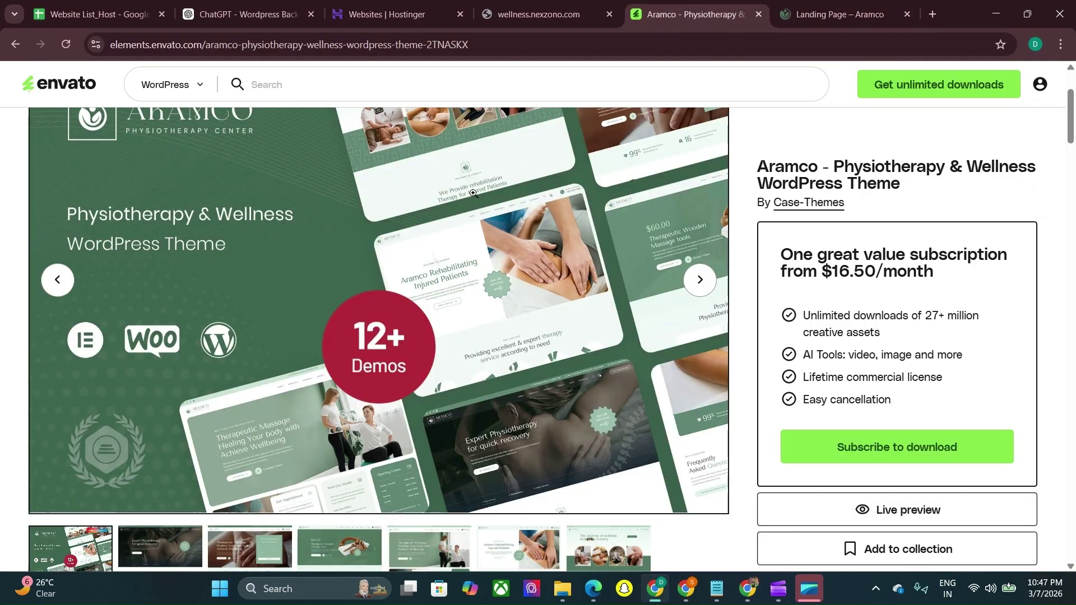
{"action": "scroll", "coordinate": [392, 168], "scroll_direction": "up", "scroll_amount": 3}
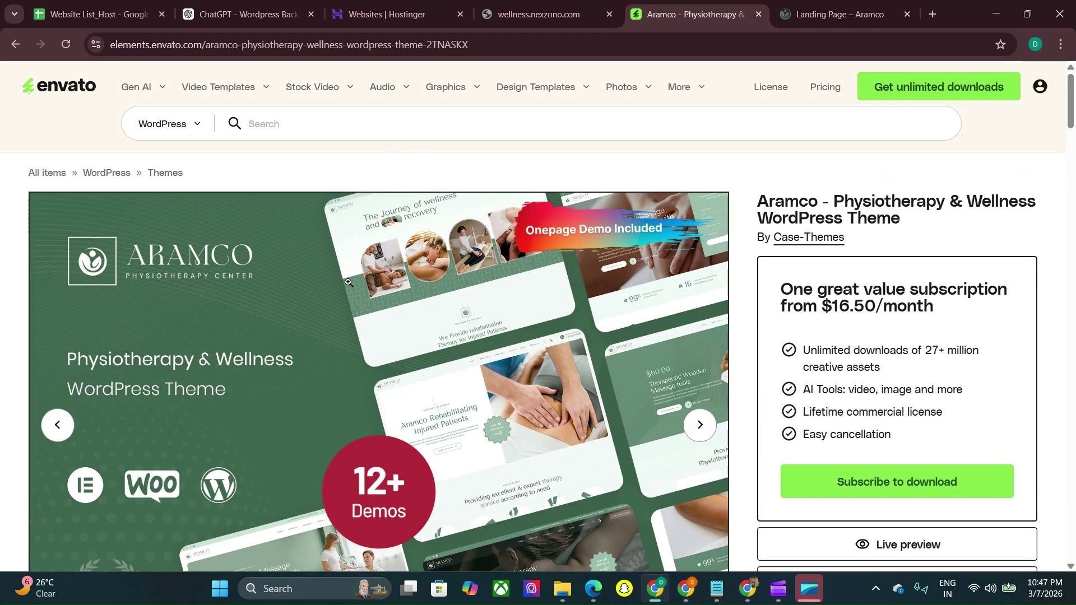
{"action": "scroll", "coordinate": [348, 282], "scroll_direction": "down", "scroll_amount": 3}
{"action": "scroll", "coordinate": [348, 282], "scroll_direction": "down", "scroll_amount": 5}
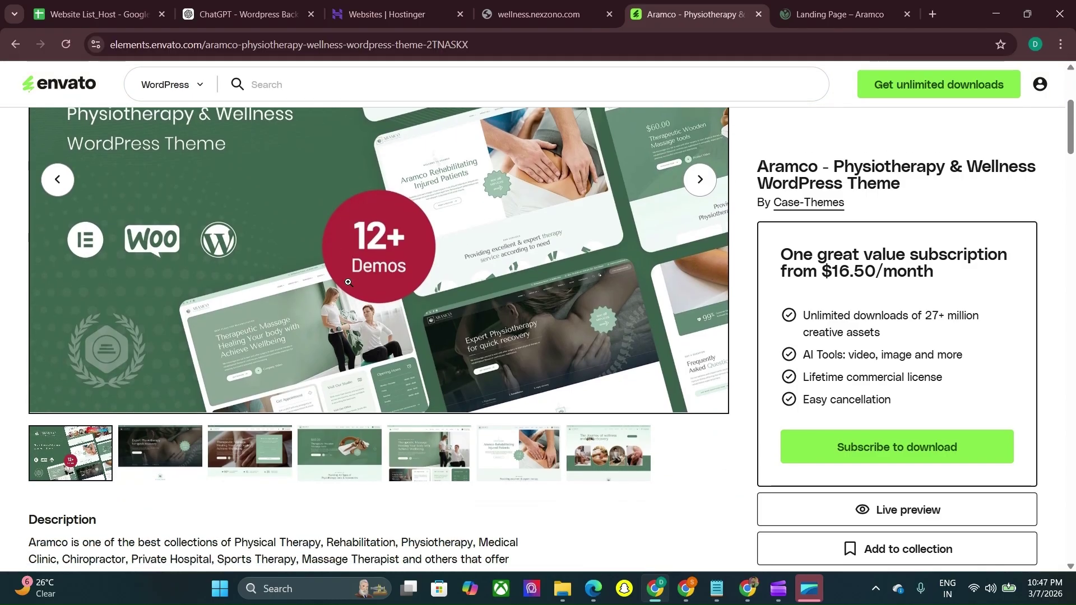
{"action": "scroll", "coordinate": [348, 281], "scroll_direction": "up", "scroll_amount": 7}
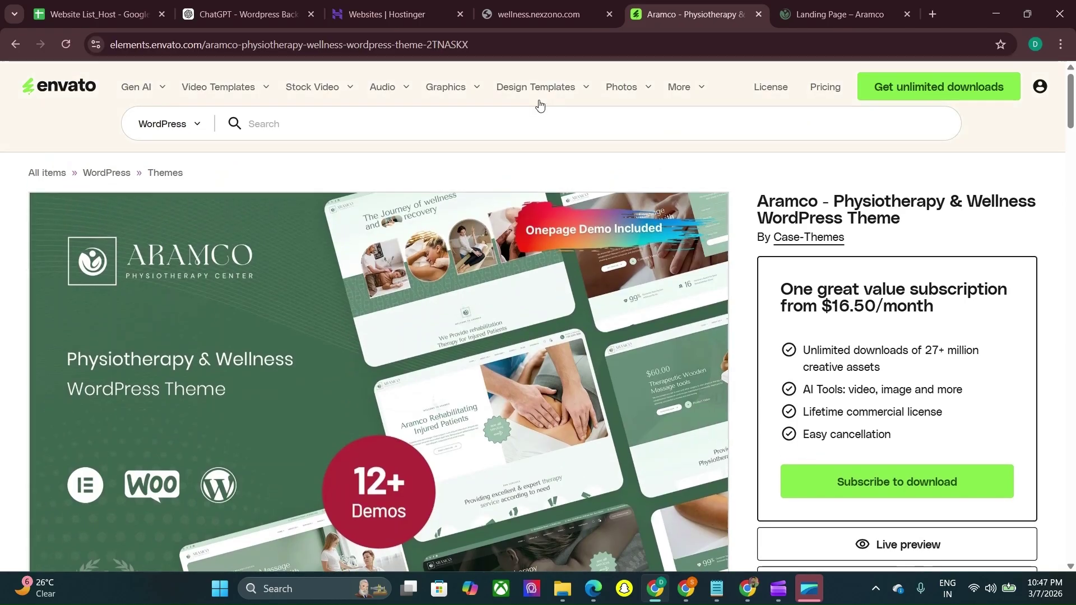
Browse the homepage demo previews on the Aramco landing page
{"action": "left_click", "coordinate": [828, 7]}
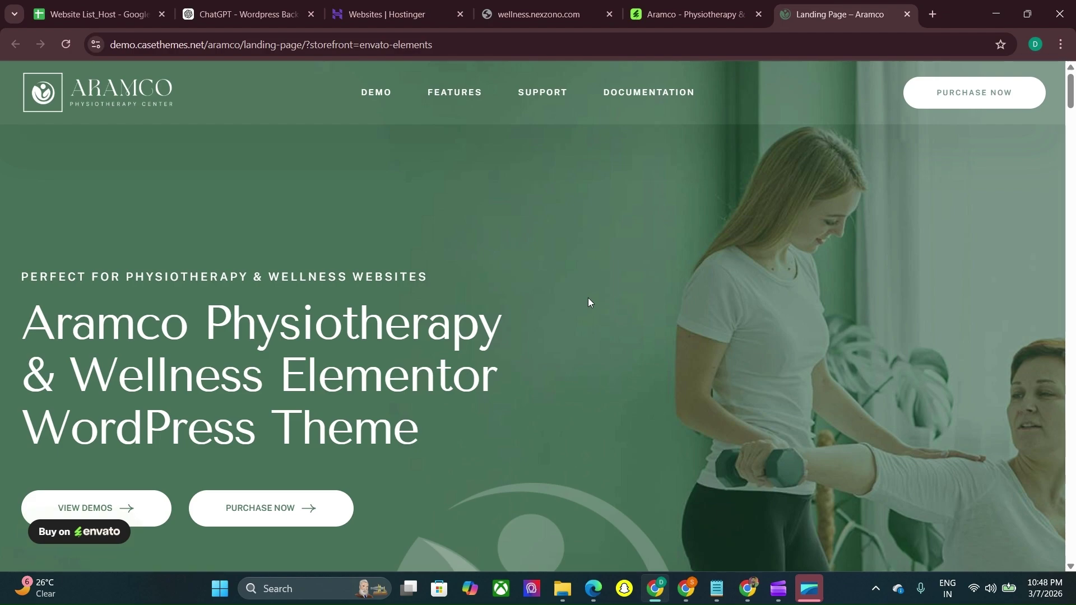
{"action": "scroll", "coordinate": [588, 298], "scroll_direction": "down", "scroll_amount": 10}
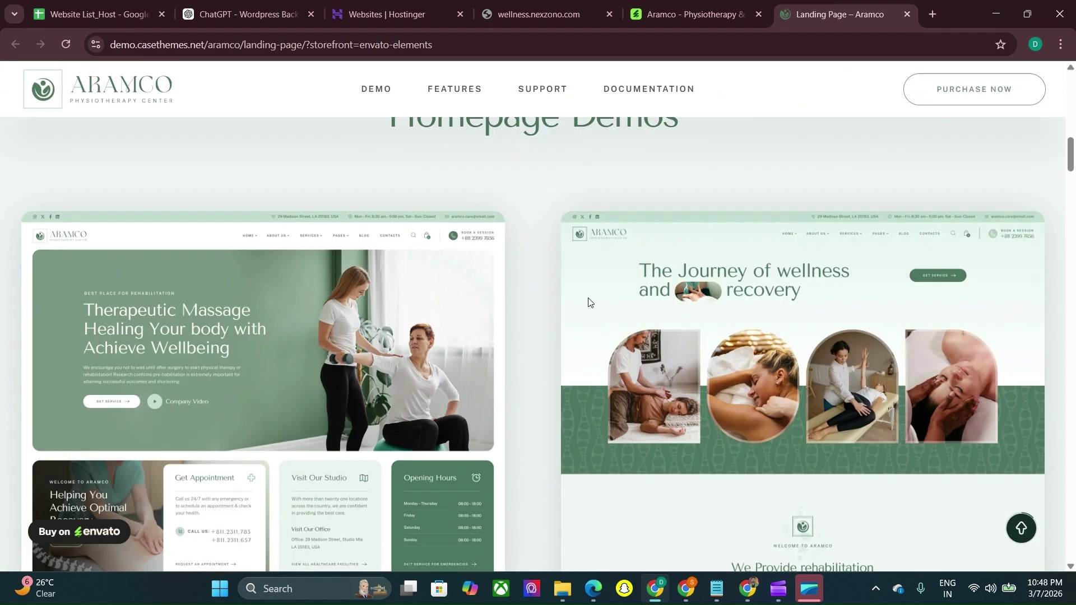
{"action": "scroll", "coordinate": [417, 264], "scroll_direction": "down", "scroll_amount": 3}
{"action": "scroll", "coordinate": [524, 399], "scroll_direction": "down", "scroll_amount": 8}
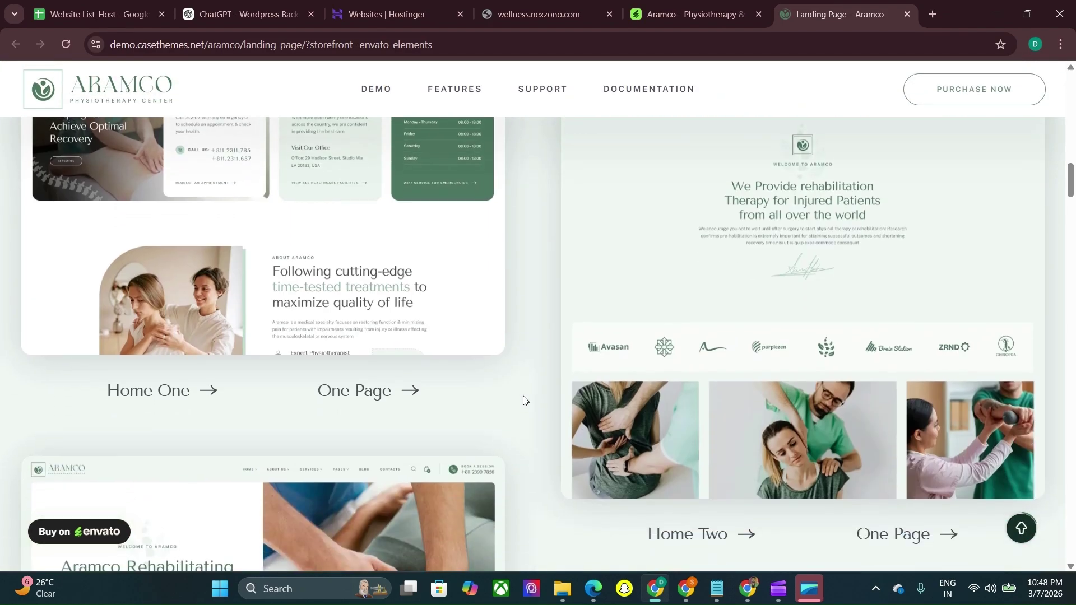
{"action": "scroll", "coordinate": [524, 400], "scroll_direction": "down", "scroll_amount": 17}
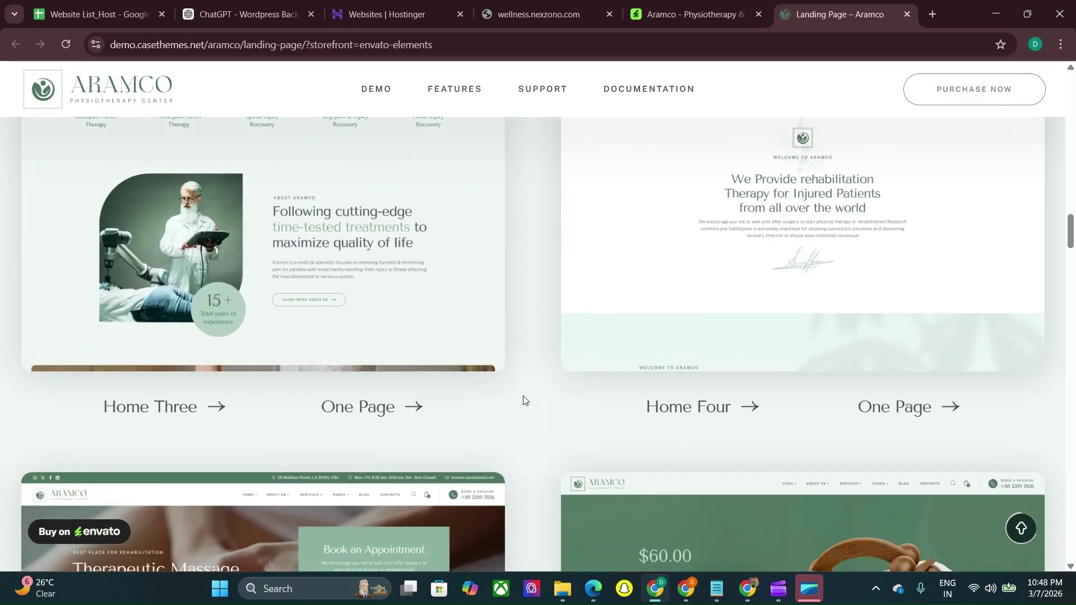
{"action": "key", "text": "Home"}
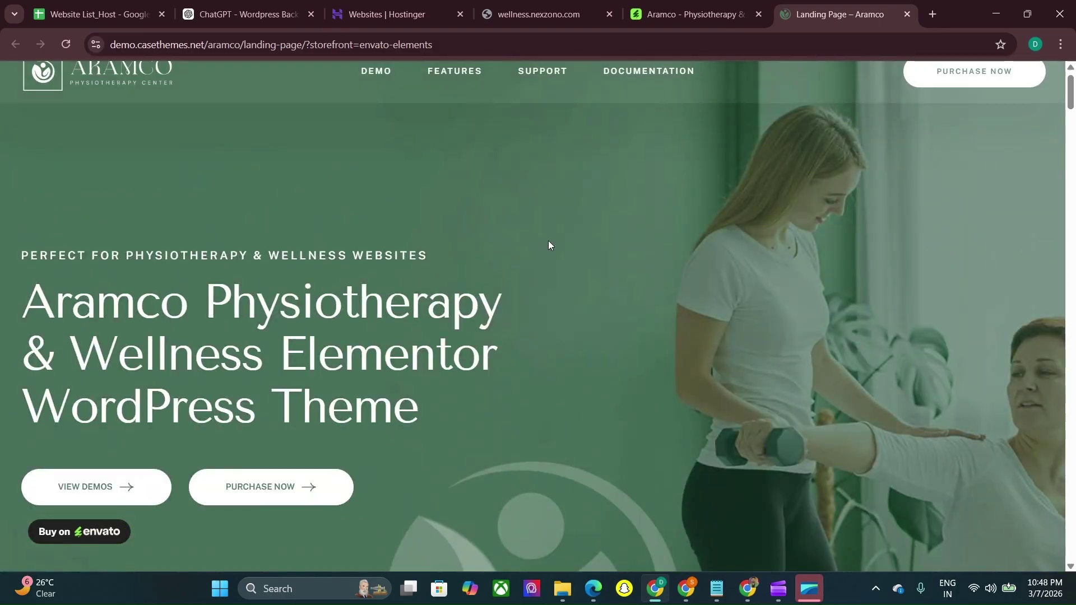
{"action": "scroll", "coordinate": [548, 241], "scroll_direction": "down", "scroll_amount": 12}
{"action": "scroll", "coordinate": [544, 354], "scroll_direction": "down", "scroll_amount": 7}
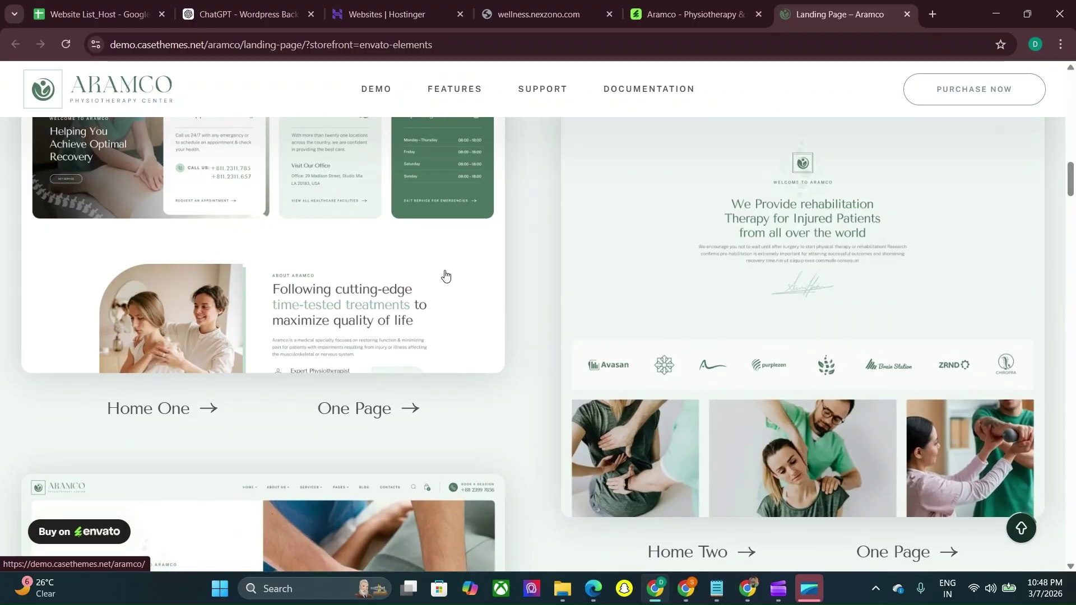
{"action": "scroll", "coordinate": [663, 292], "scroll_direction": "down", "scroll_amount": 6}
{"action": "scroll", "coordinate": [658, 392], "scroll_direction": "up", "scroll_amount": 12}
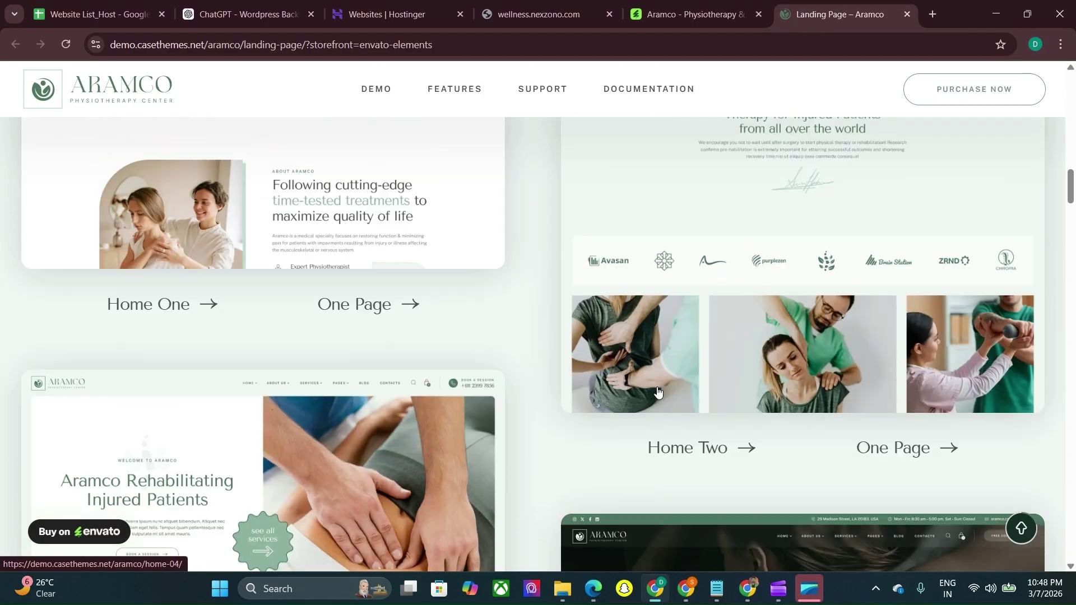
{"action": "scroll", "coordinate": [659, 392], "scroll_direction": "up", "scroll_amount": 5}
{"action": "scroll", "coordinate": [478, 331], "scroll_direction": "down", "scroll_amount": 6}
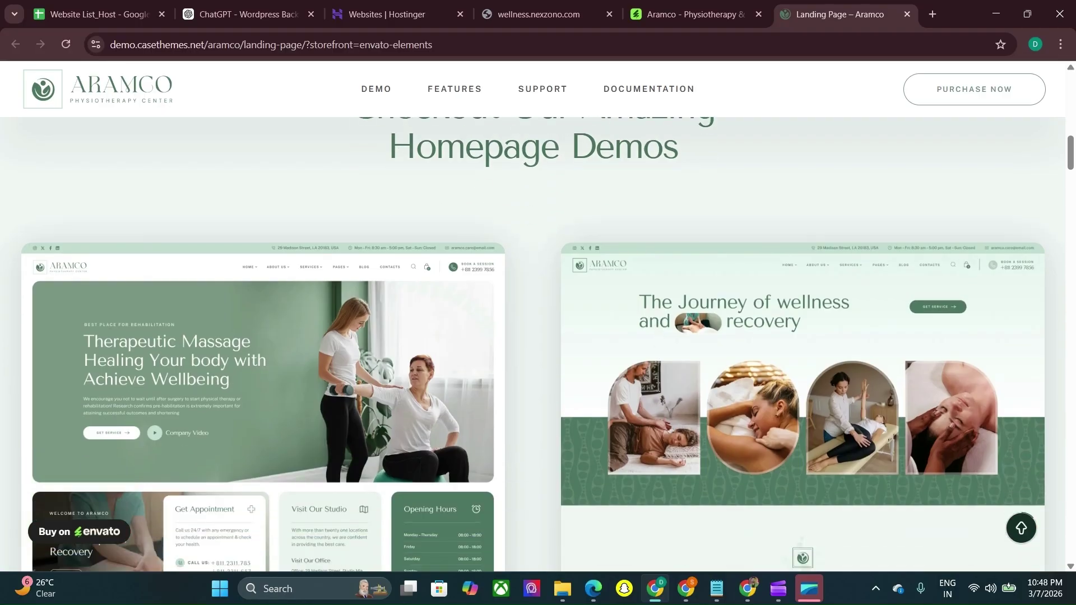
Open the Home One demo and compare it with the current site at wellness.nexzono.com
{"action": "left_click", "coordinate": [422, 323]}
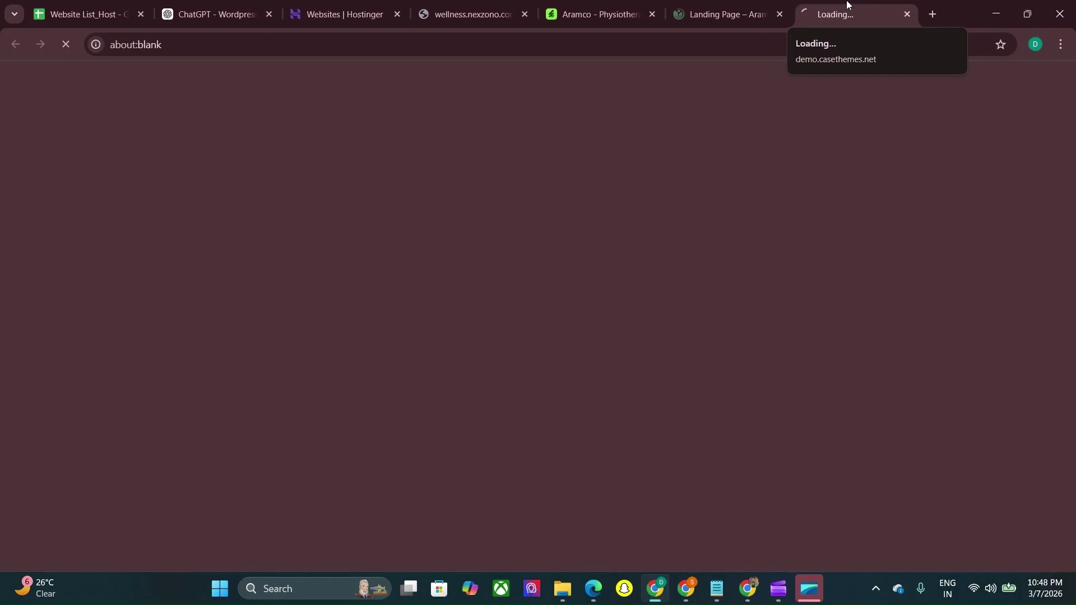
{"action": "scroll", "coordinate": [688, 322], "scroll_direction": "down", "scroll_amount": 5}
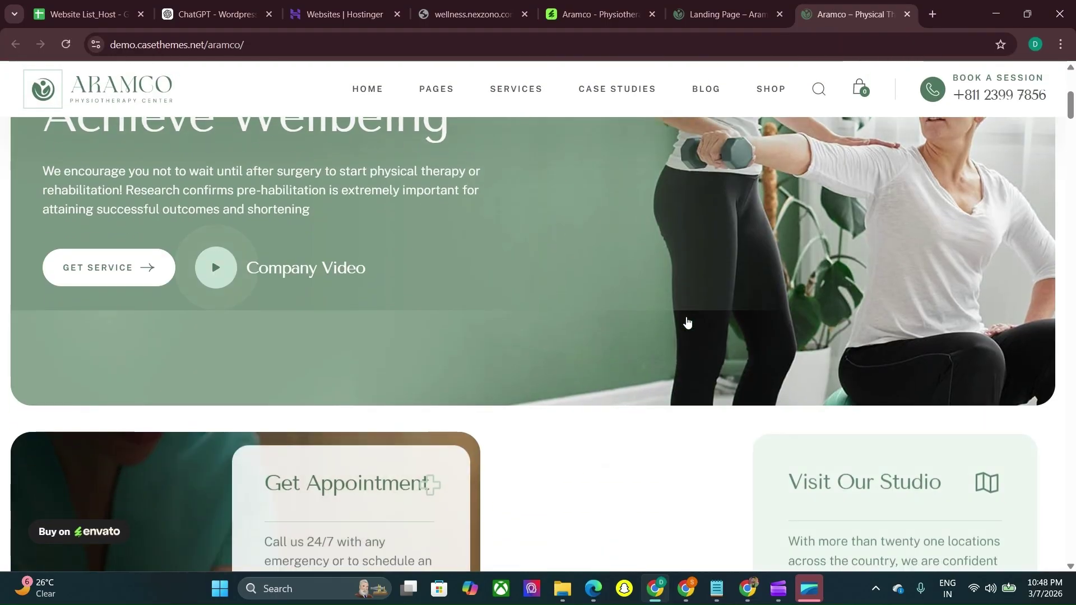
{"action": "left_click", "coordinate": [473, 14]}
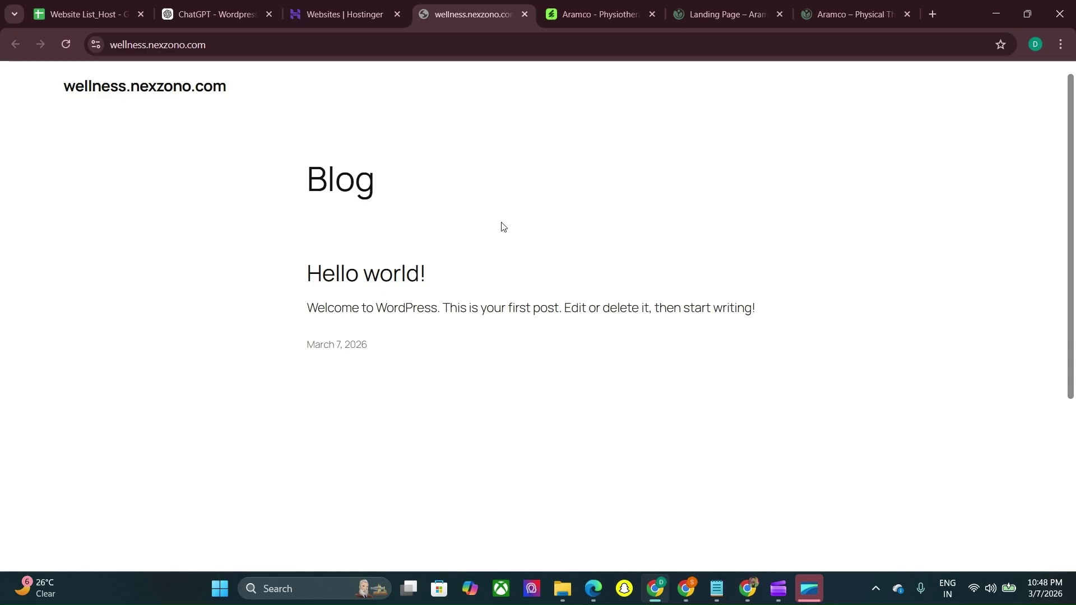
{"action": "left_click", "coordinate": [812, 14]}
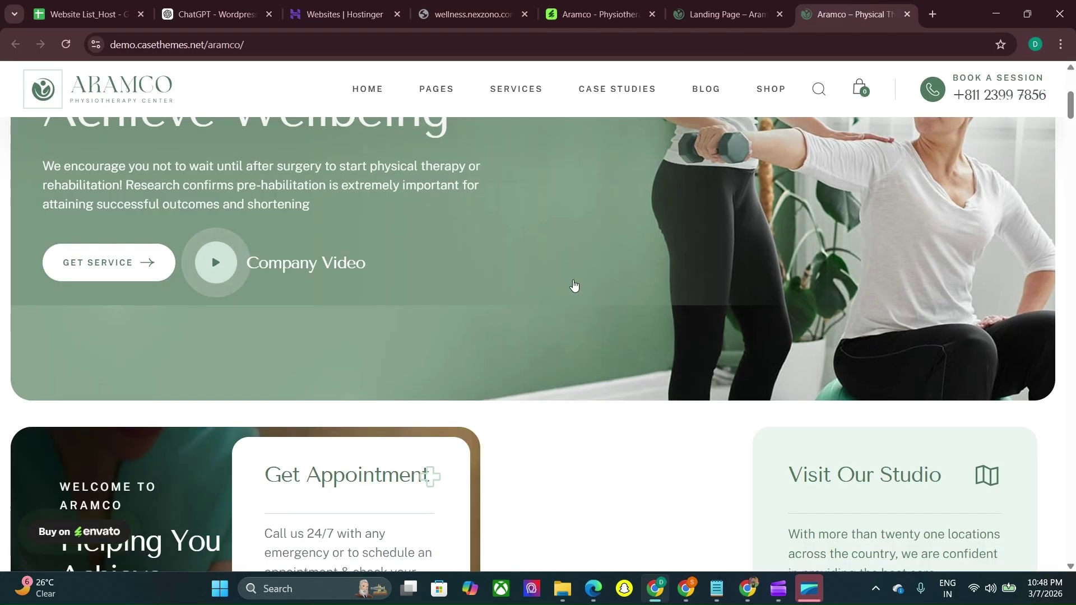
{"action": "left_click", "coordinate": [477, 6]}
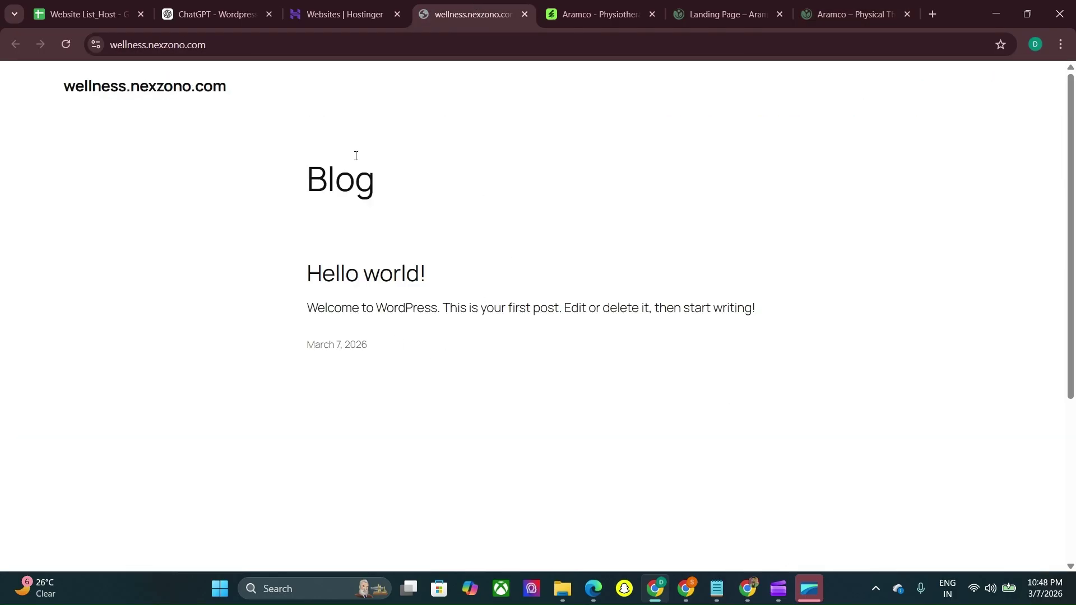
{"action": "left_click", "coordinate": [841, 14]}
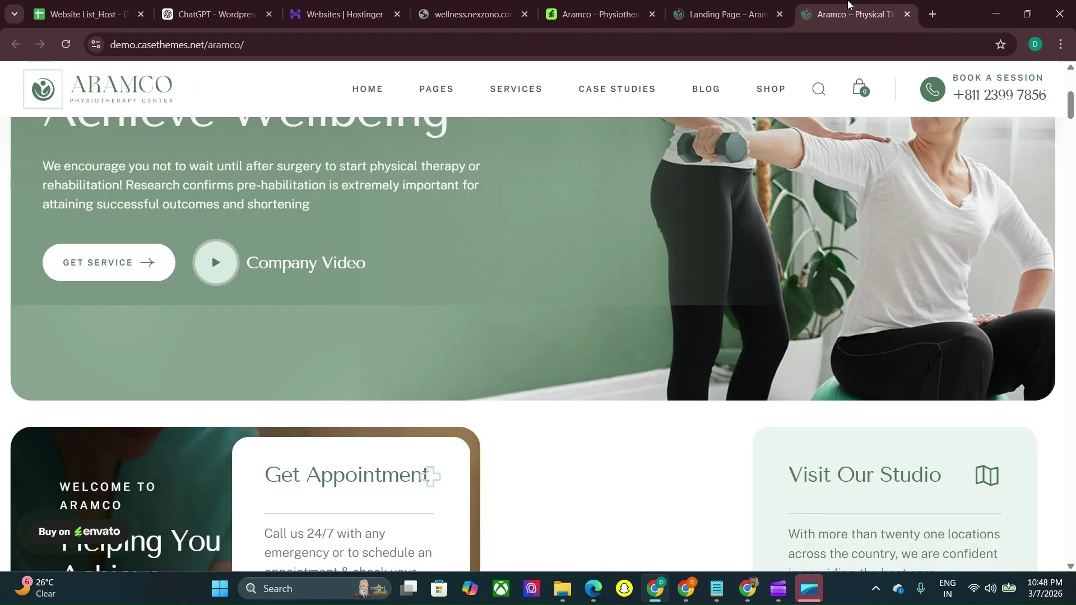
Examine the content sections of the Aramco Home One demo, from the about block to the therapy services and video
{"action": "scroll", "coordinate": [593, 344], "scroll_direction": "down", "scroll_amount": 10}
{"action": "scroll", "coordinate": [593, 344], "scroll_direction": "down", "scroll_amount": 20}
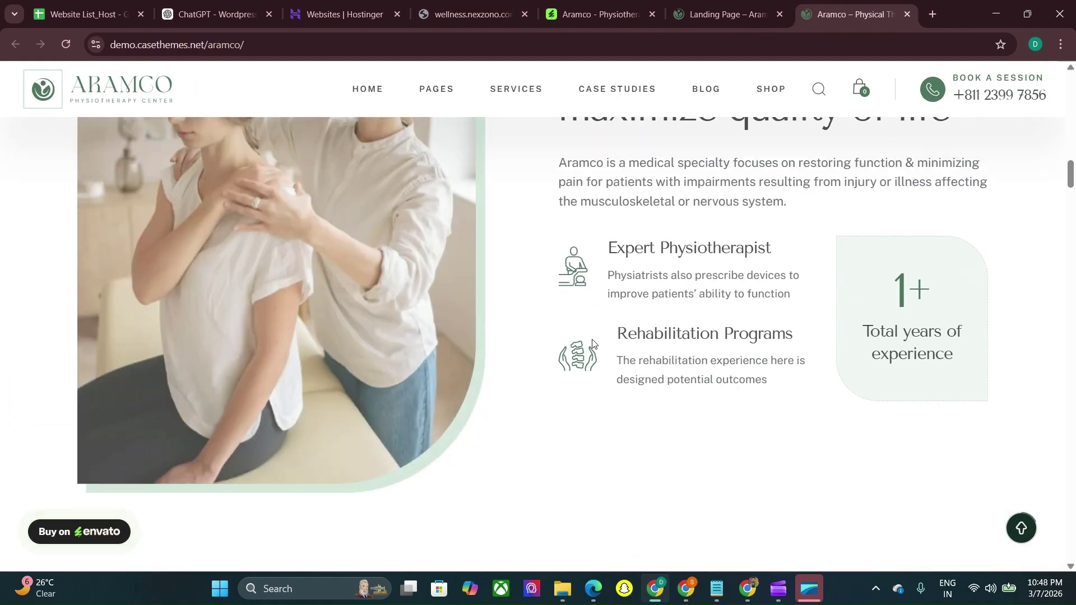
{"action": "scroll", "coordinate": [593, 344], "scroll_direction": "down", "scroll_amount": 20}
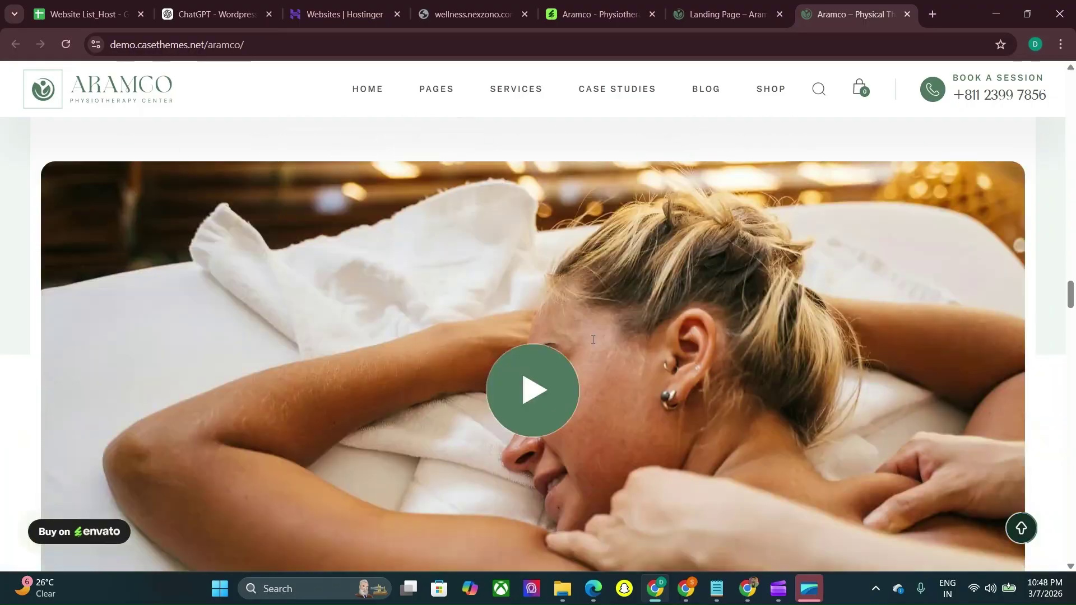
{"action": "scroll", "coordinate": [594, 344], "scroll_direction": "up", "scroll_amount": 20}
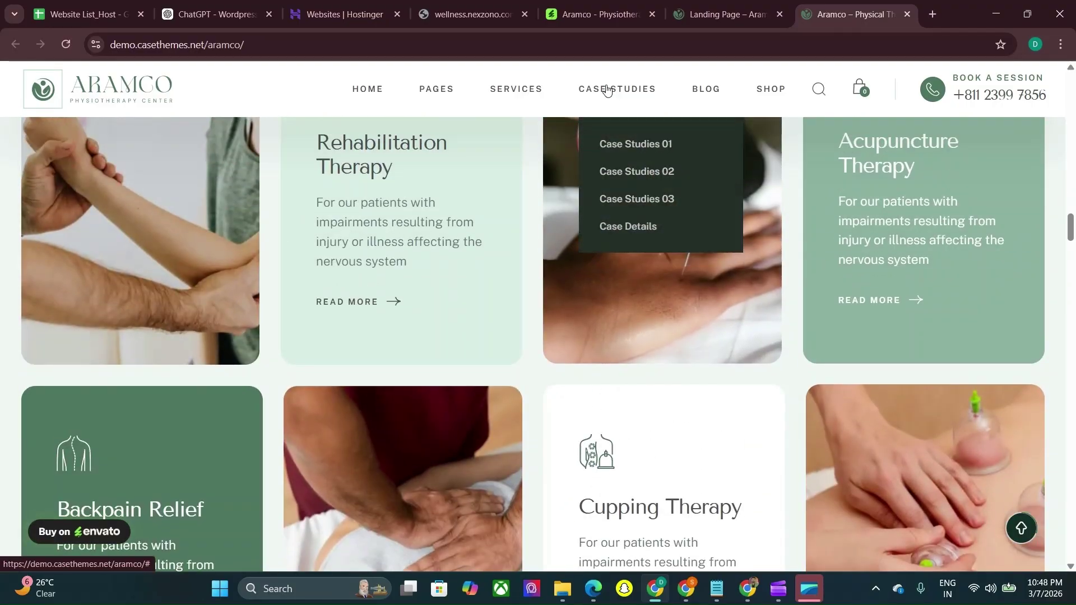
View the last preview images on the Aramco Envato listing and show the theme's zip file in File Explorer
{"action": "left_click", "coordinate": [605, 6]}
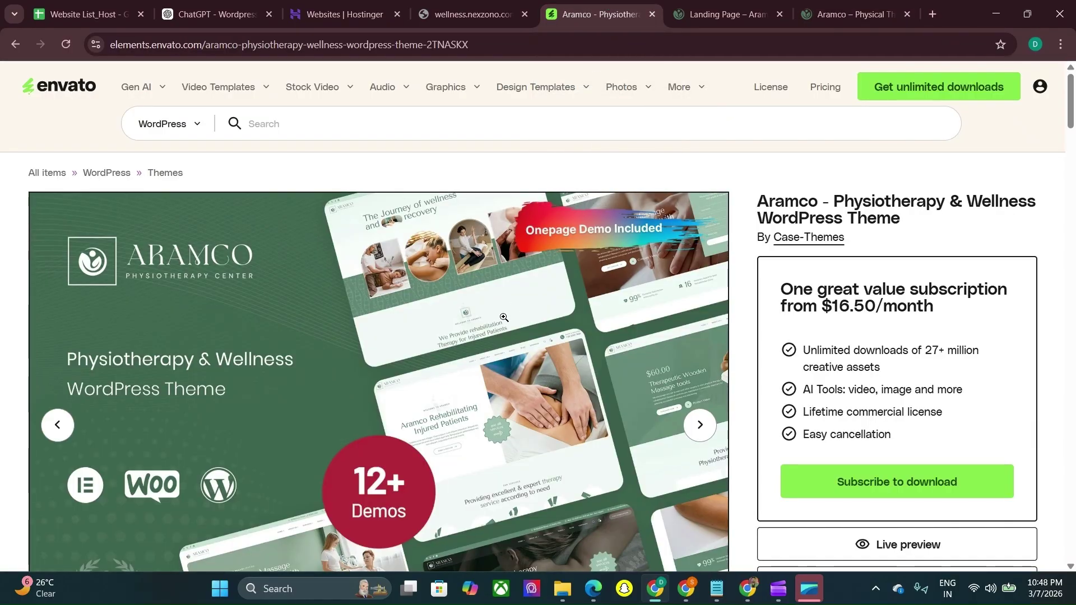
{"action": "scroll", "coordinate": [504, 317], "scroll_direction": "down", "scroll_amount": 5}
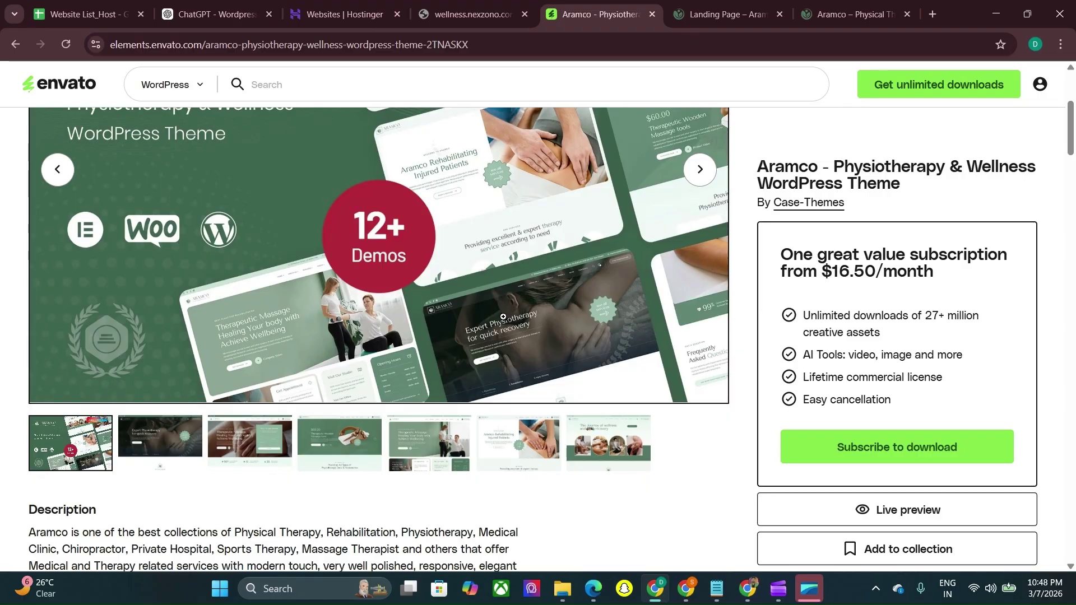
{"action": "left_click", "coordinate": [629, 466]}
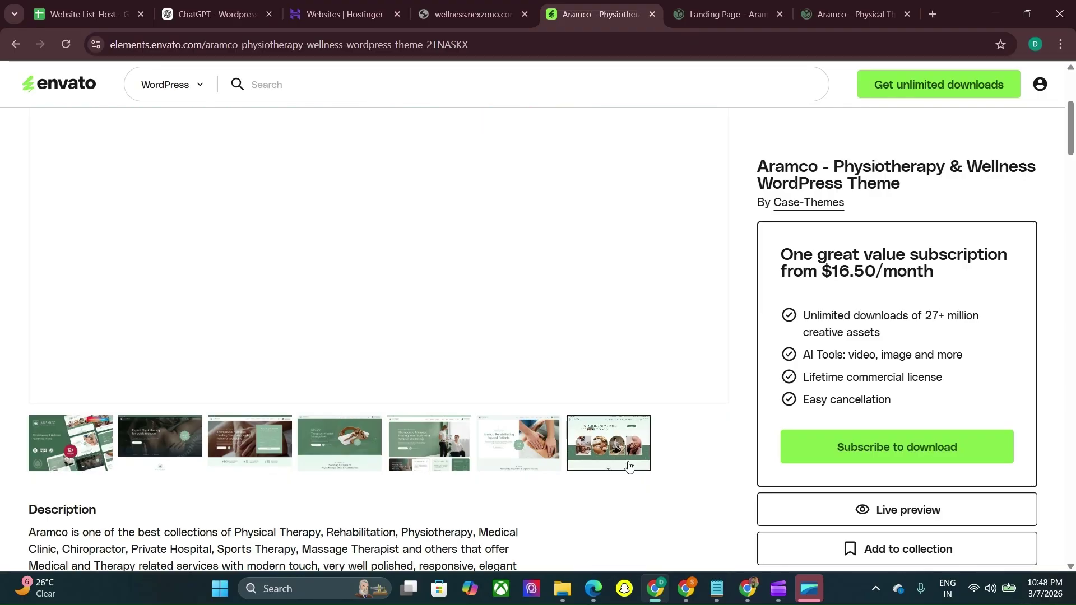
{"action": "left_click", "coordinate": [562, 589]}
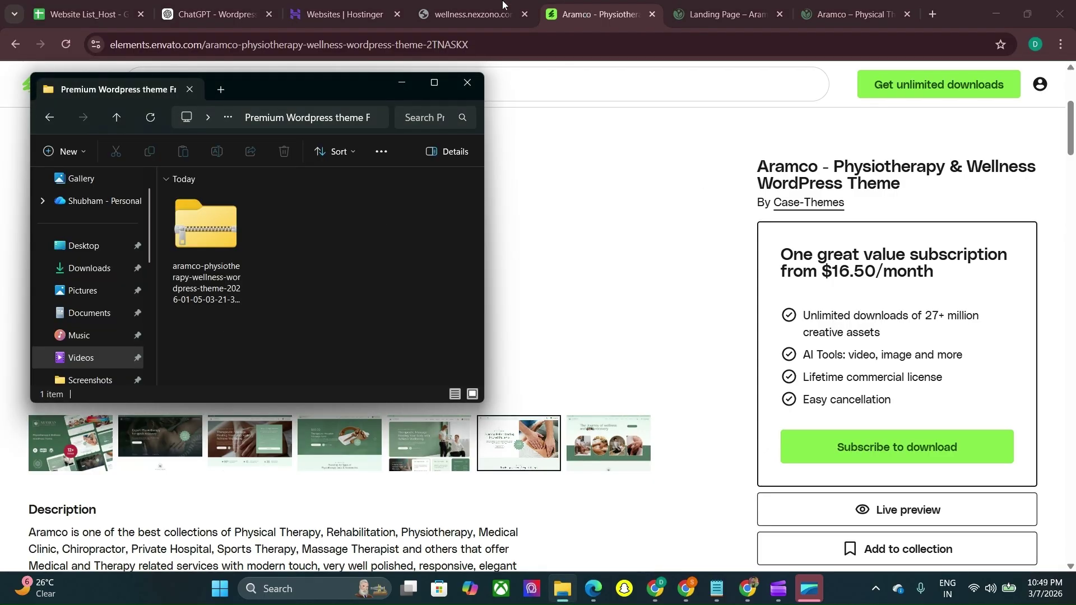
Open the WordPress login page of the wellness site at wellness.nexzono.com/wp-admin
{"action": "left_click", "coordinate": [474, 14]}
{"action": "left_click", "coordinate": [365, 42]}
{"action": "key", "text": "ctrl+a"}
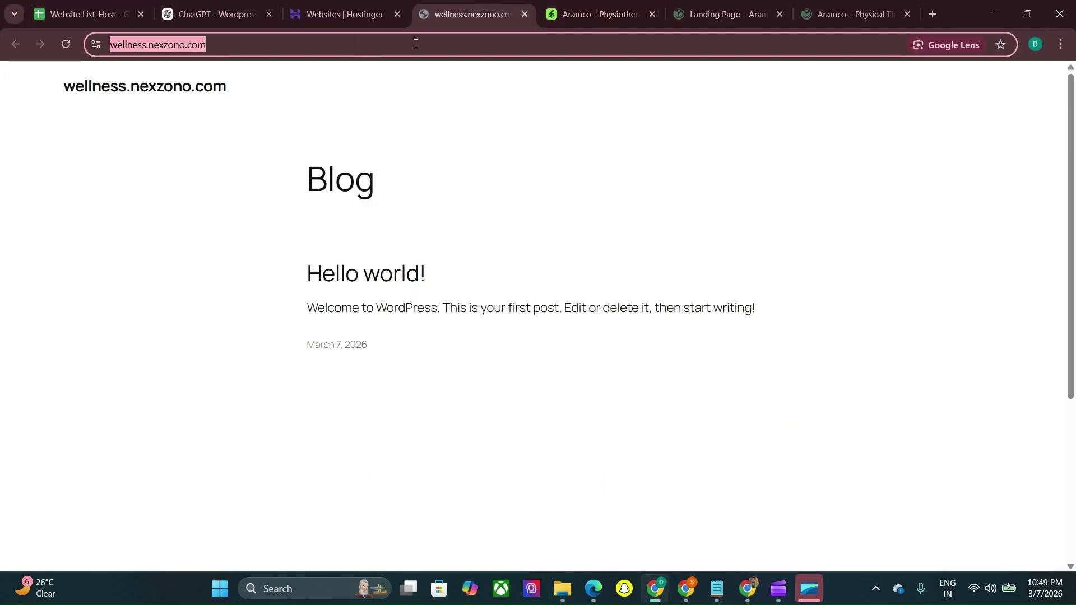
{"action": "left_click", "coordinate": [417, 44]}
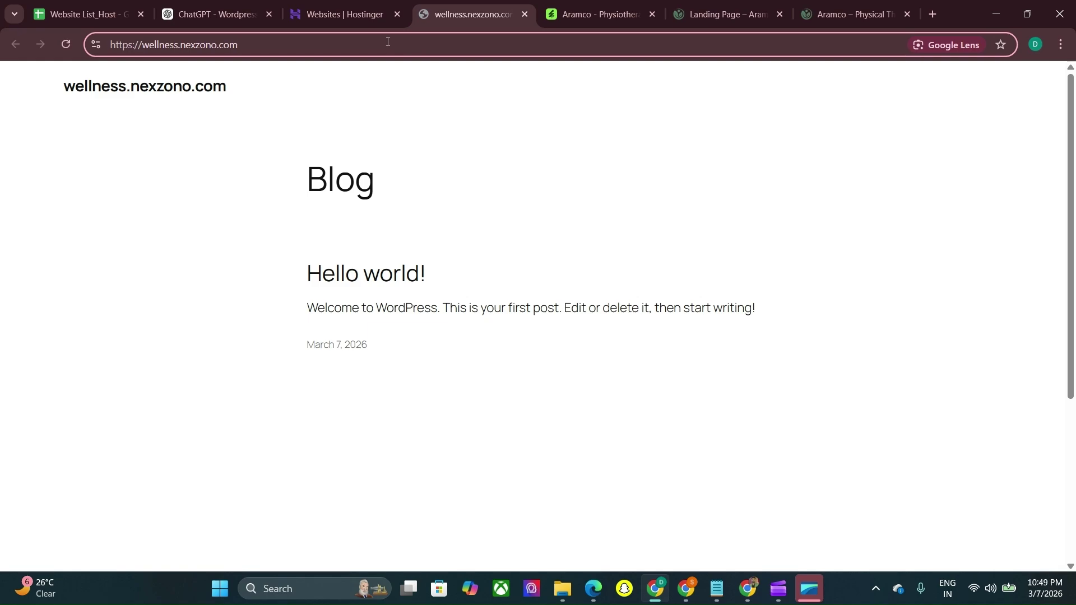
{"action": "left_click_drag", "start_coordinate": [386, 42], "coordinate": [322, 47]}
{"action": "type", "text": "/"}
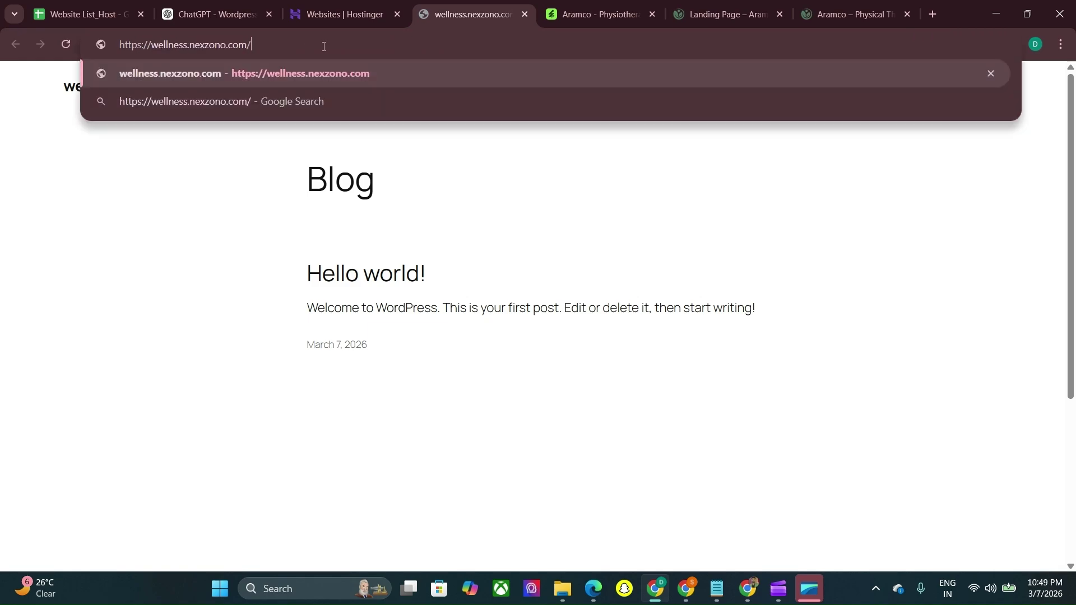
{"action": "type", "text": "wp-admin"}
{"action": "key", "text": "Return"}
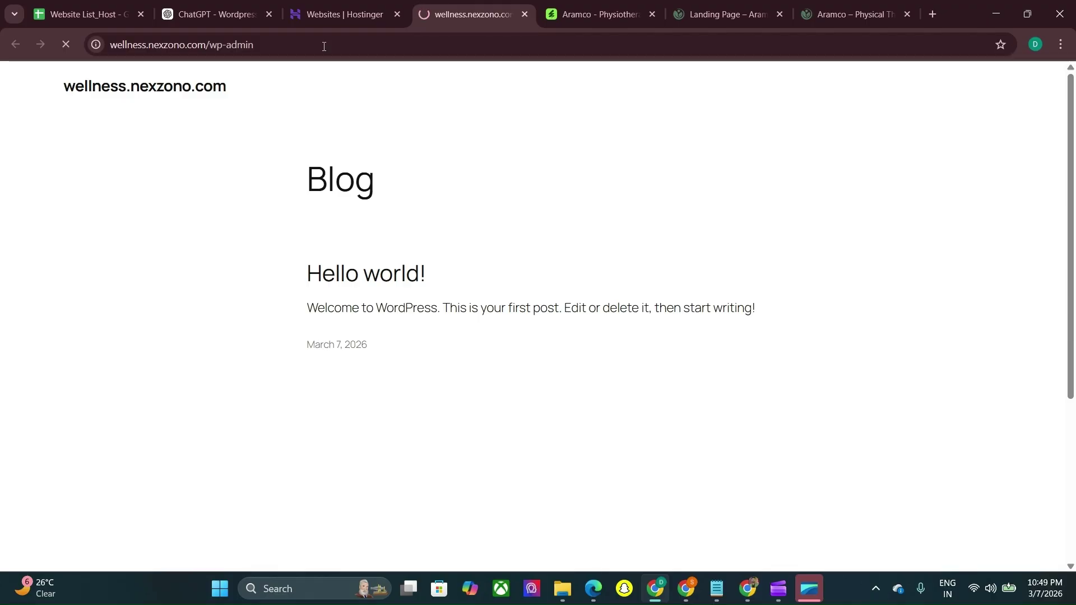
{"action": "key", "text": "Return"}
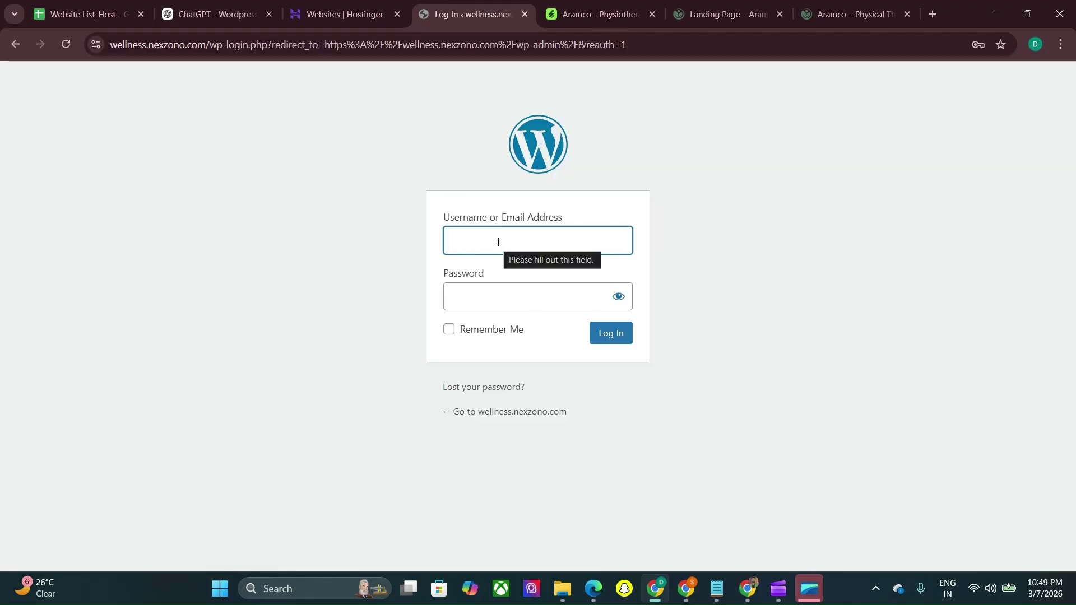
Log in to WordPress with the account e-mail and password, with Remember Me enabled, and decline saving the password in the browser
{"action": "left_click", "coordinate": [504, 338]}
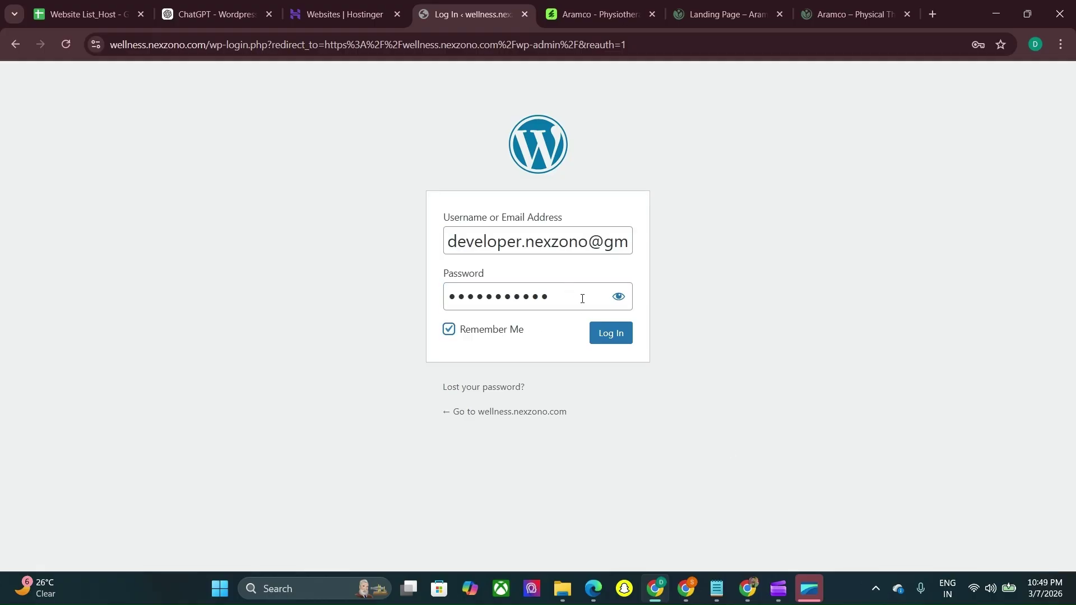
{"action": "left_click", "coordinate": [619, 339]}
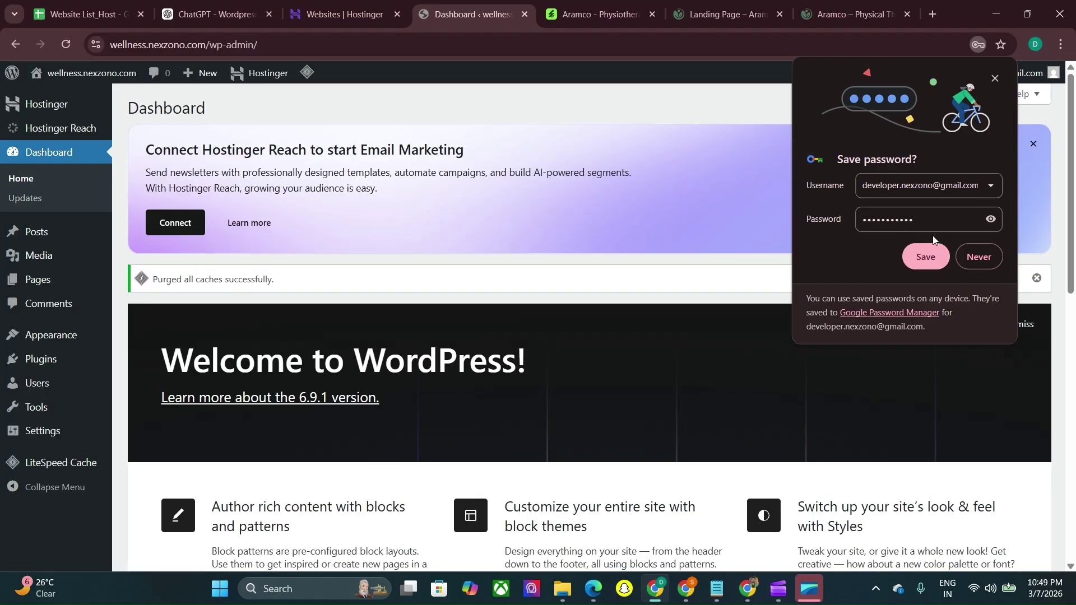
{"action": "left_click", "coordinate": [985, 258]}
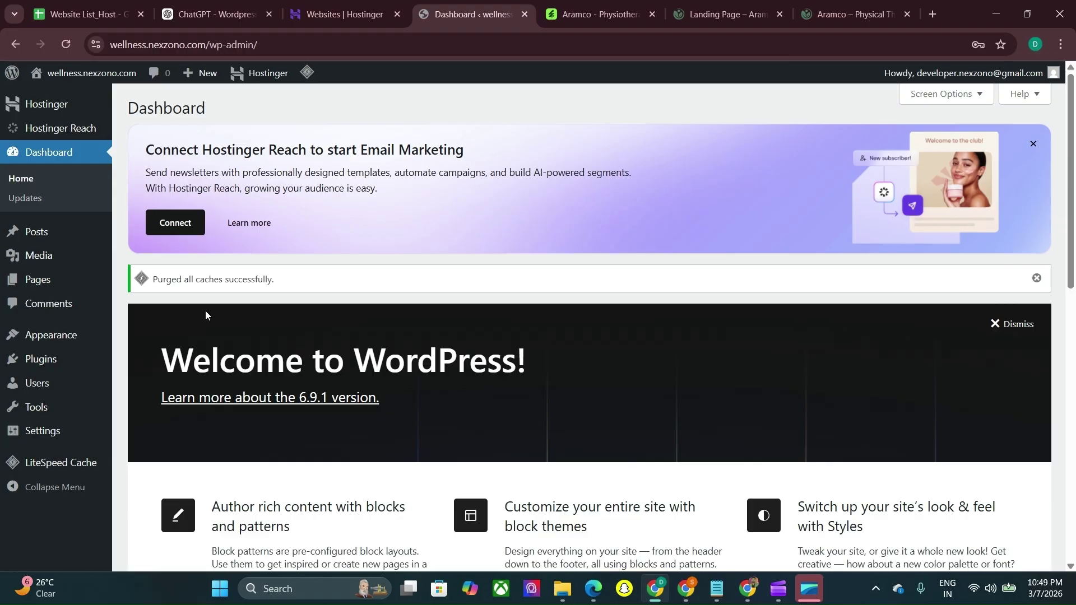
Look over the WordPress dashboard, and open the theme upload form on the Add Themes page
{"action": "scroll", "coordinate": [205, 310], "scroll_direction": "down", "scroll_amount": 3}
{"action": "scroll", "coordinate": [205, 311], "scroll_direction": "down", "scroll_amount": 8}
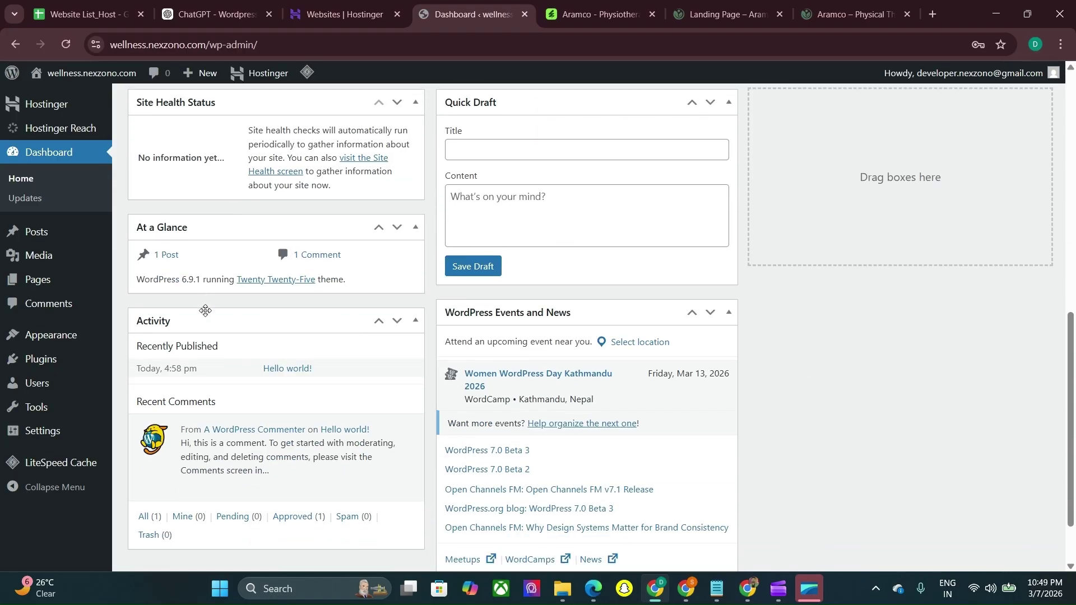
{"action": "scroll", "coordinate": [205, 312], "scroll_direction": "down", "scroll_amount": 1}
{"action": "scroll", "coordinate": [205, 313], "scroll_direction": "up", "scroll_amount": 7}
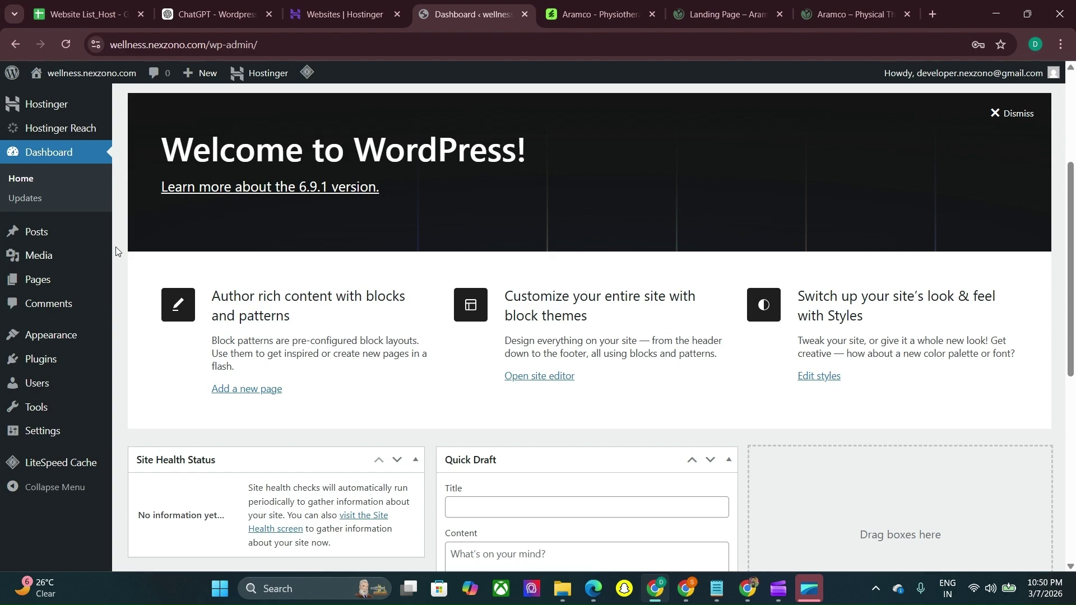
{"action": "mouse_move", "coordinate": [38, 338]}
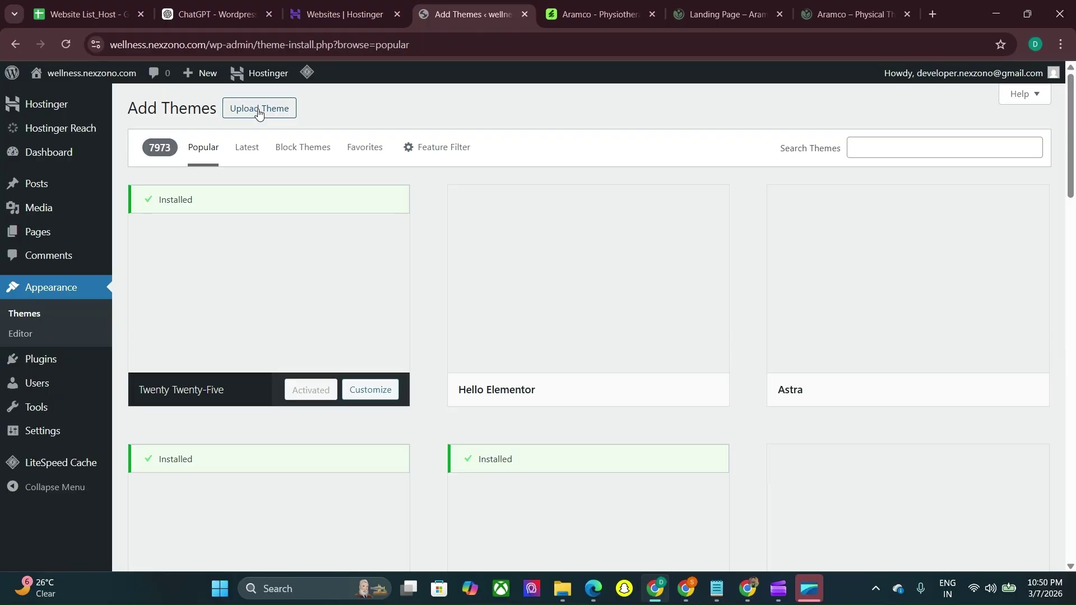
{"action": "left_click", "coordinate": [259, 112]}
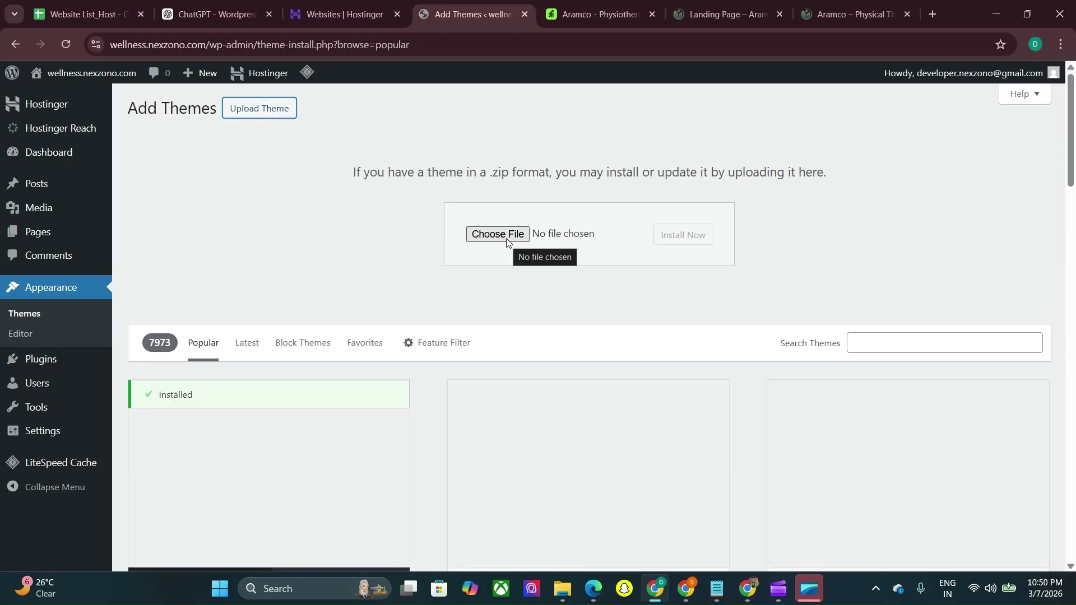
Switch to File Explorer and extract the Aramco theme's zip archive into the suggested folder, closing the window of extracted files
{"action": "left_click", "coordinate": [563, 593]}
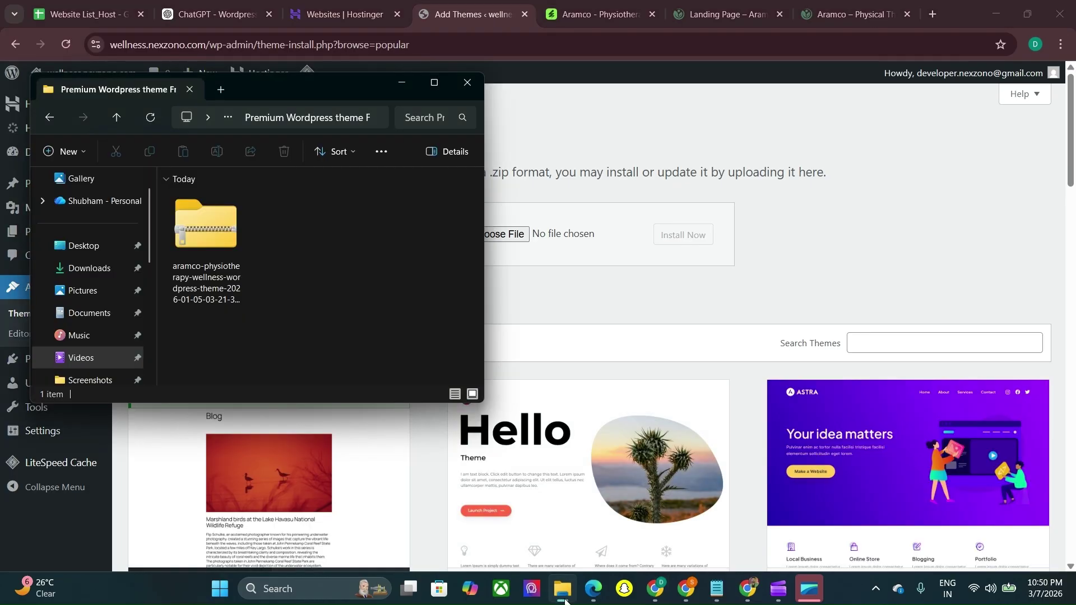
{"action": "right_click", "coordinate": [228, 238]}
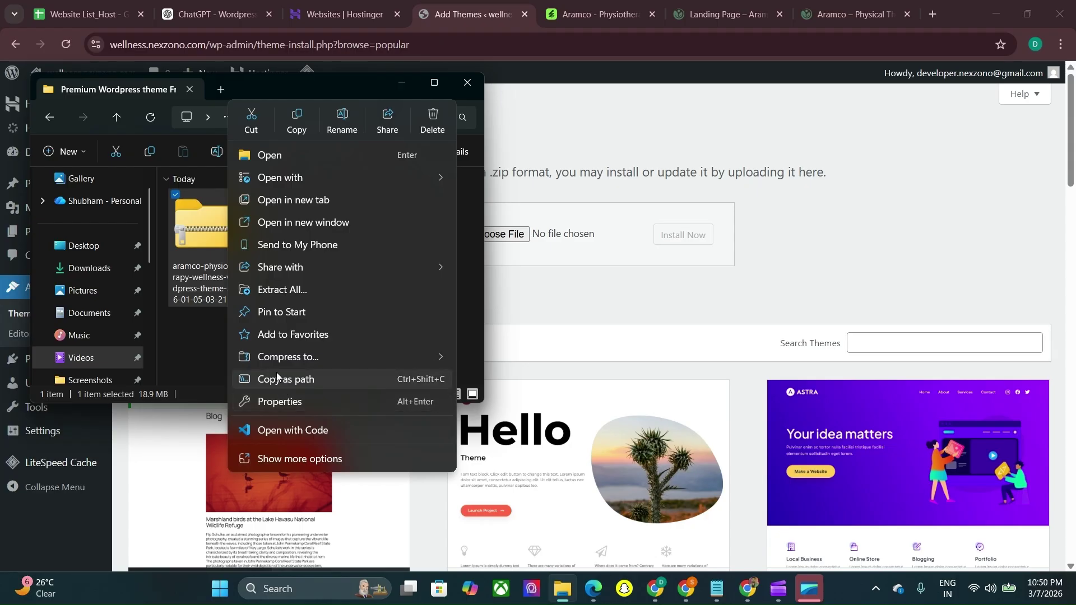
{"action": "left_click", "coordinate": [288, 289]}
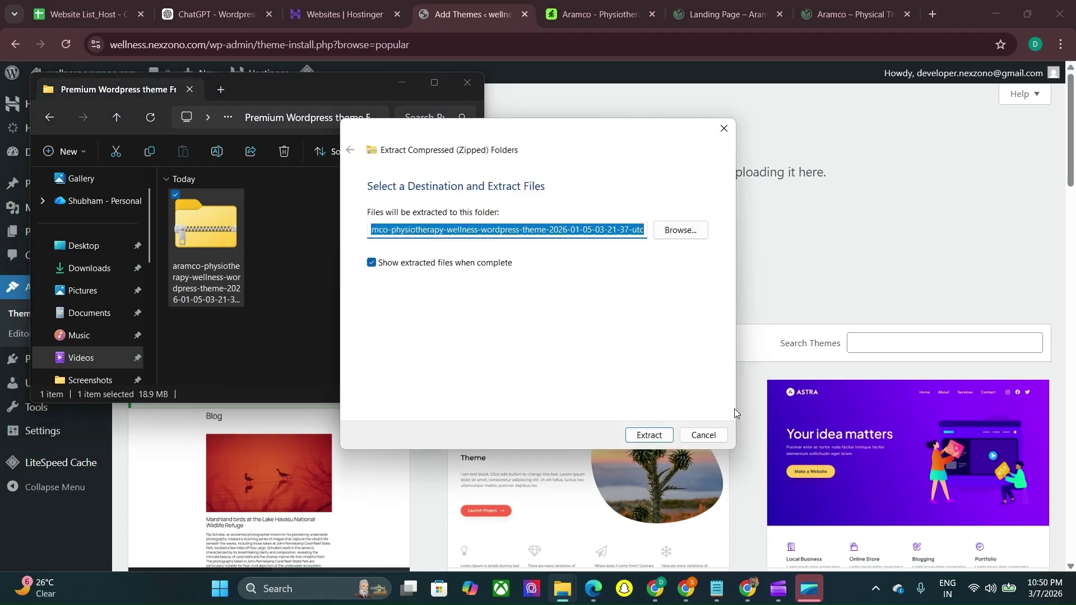
{"action": "left_click", "coordinate": [645, 435]}
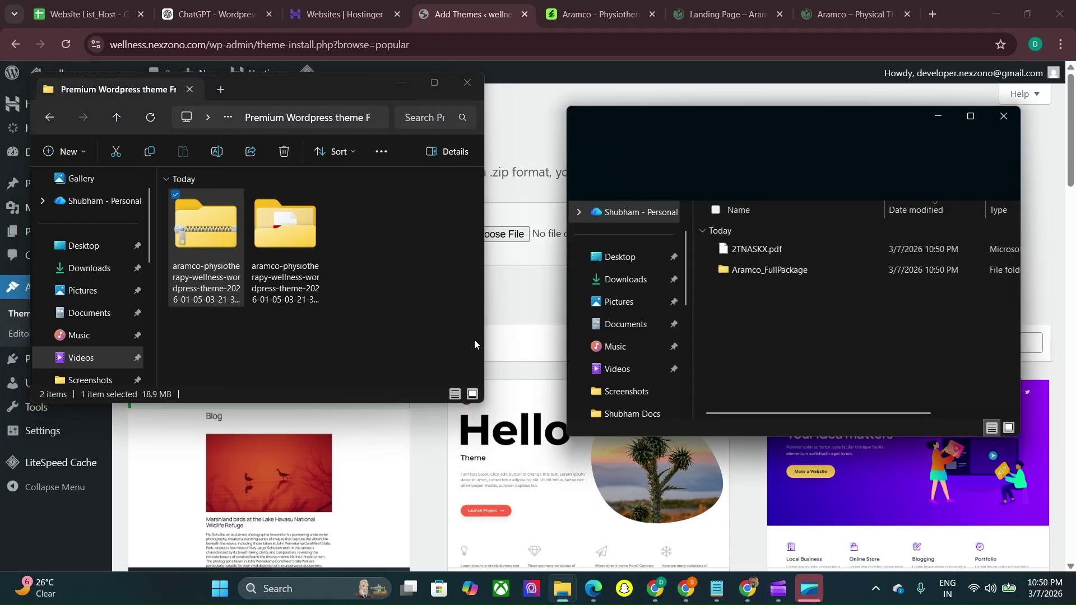
{"action": "left_click", "coordinate": [1003, 116]}
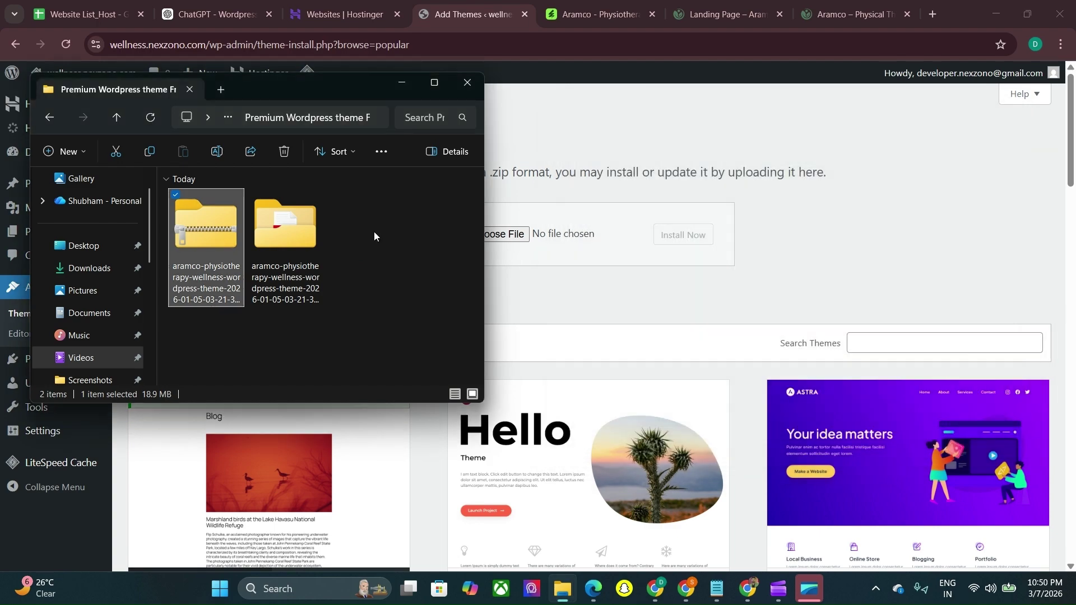
Examine the extracted Aramco_FullPackage folder, including the contents of its Plugins and Theme Install subfolders
{"action": "double_click", "coordinate": [292, 241]}
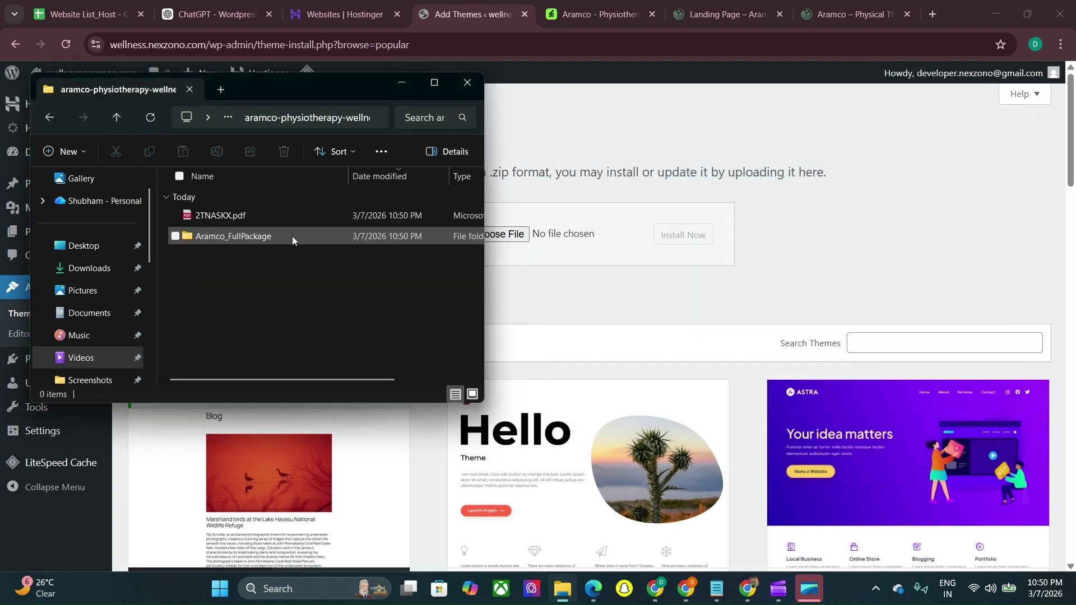
{"action": "double_click", "coordinate": [256, 237]}
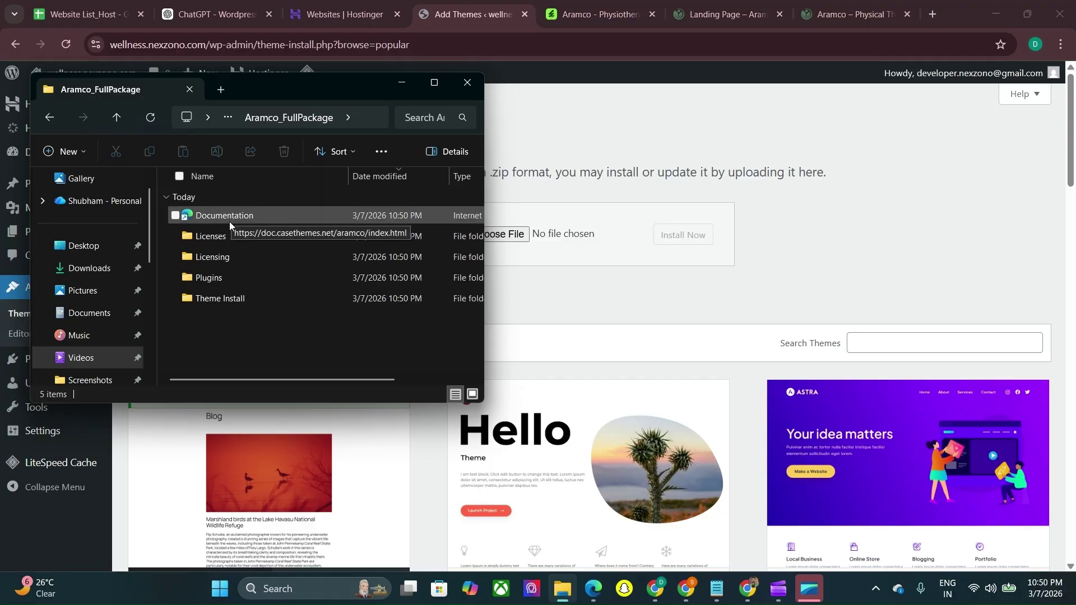
{"action": "double_click", "coordinate": [227, 275]}
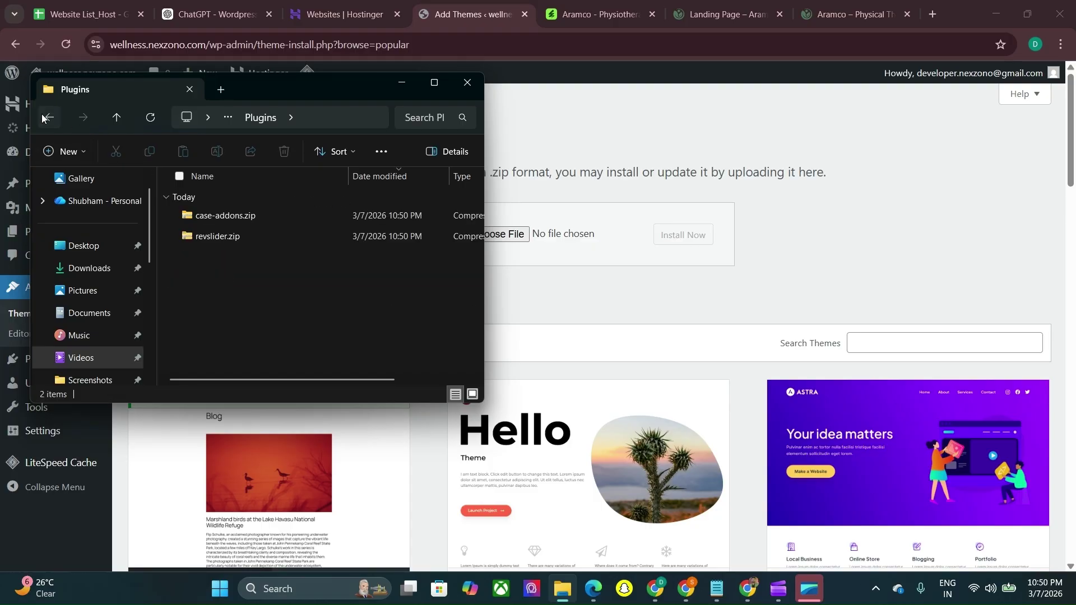
{"action": "left_click", "coordinate": [43, 118]}
{"action": "double_click", "coordinate": [234, 300]}
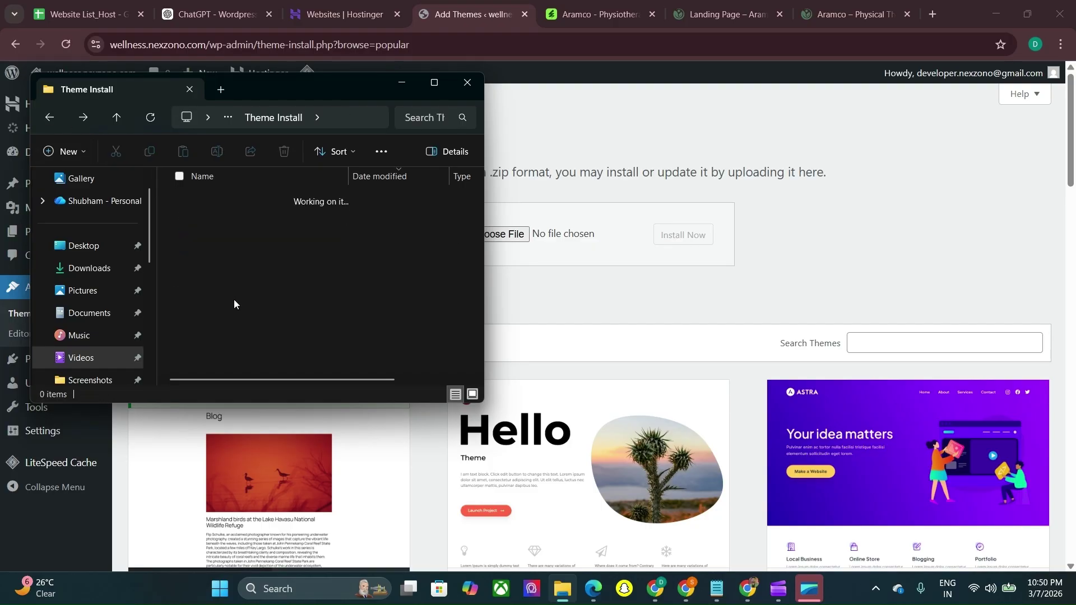
{"action": "left_click_drag", "start_coordinate": [226, 256], "coordinate": [219, 216]}
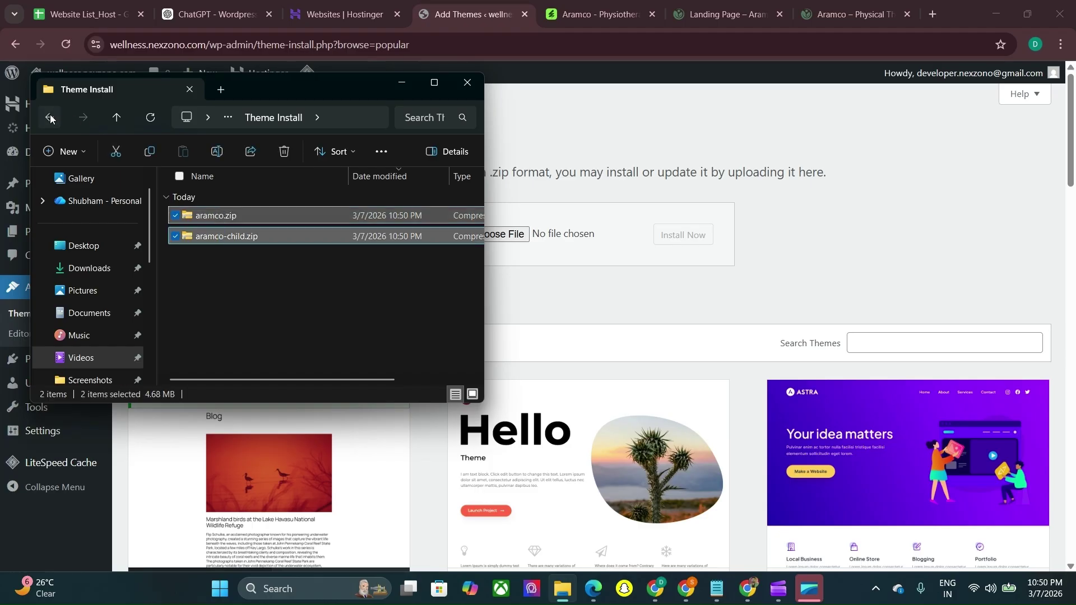
{"action": "left_click", "coordinate": [50, 117]}
{"action": "double_click", "coordinate": [211, 220]}
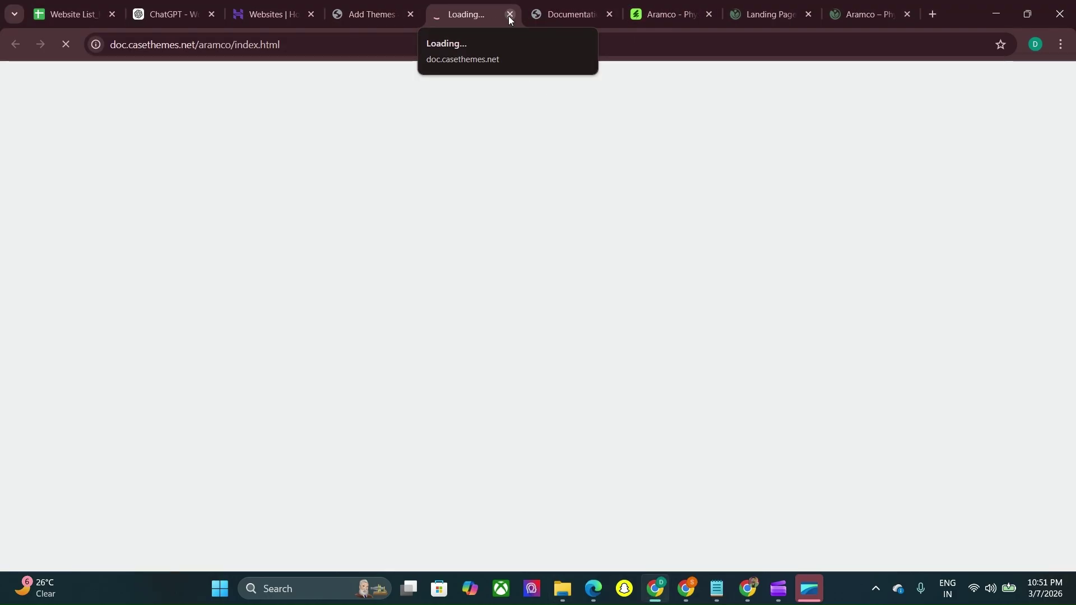
{"action": "left_click", "coordinate": [509, 15]}
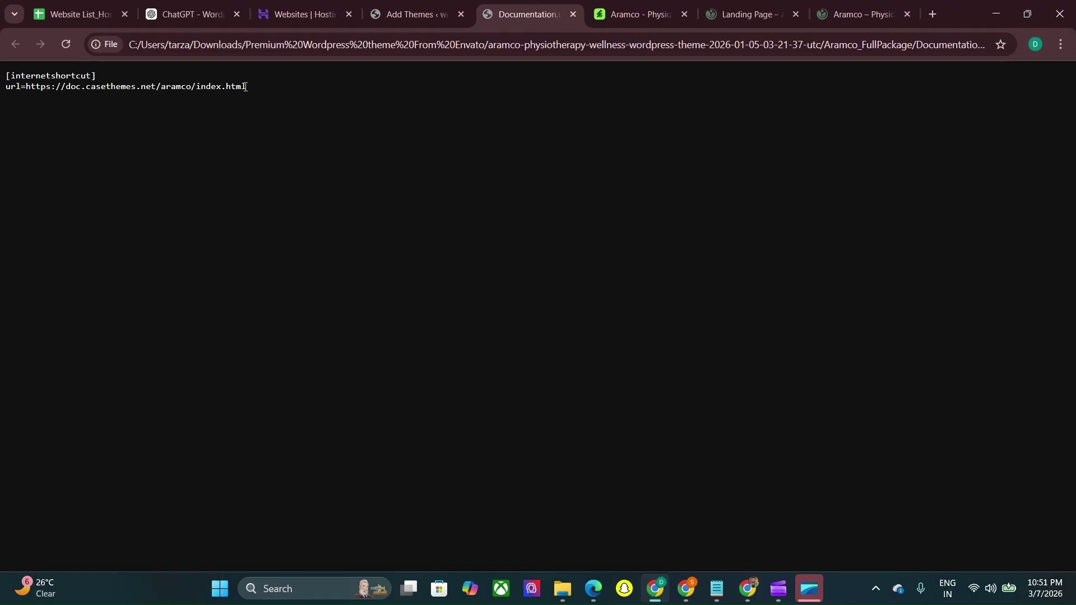
{"action": "left_click_drag", "start_coordinate": [247, 87], "coordinate": [32, 92]}
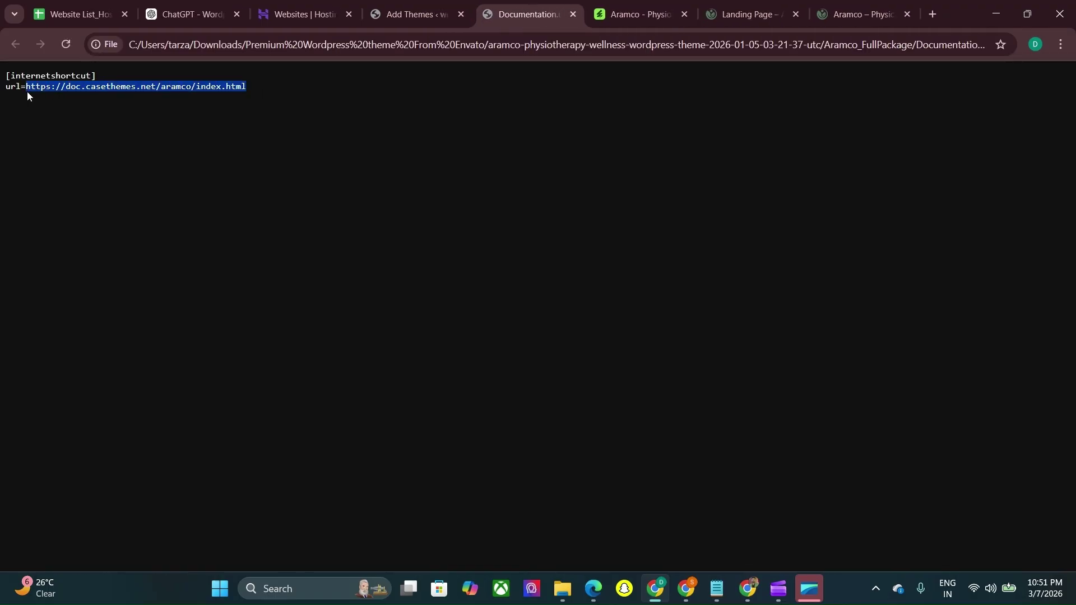
{"action": "key", "text": "ctrl+c"}
{"action": "key", "text": "ctrl+t"}
{"action": "key", "text": "ctrl+v"}
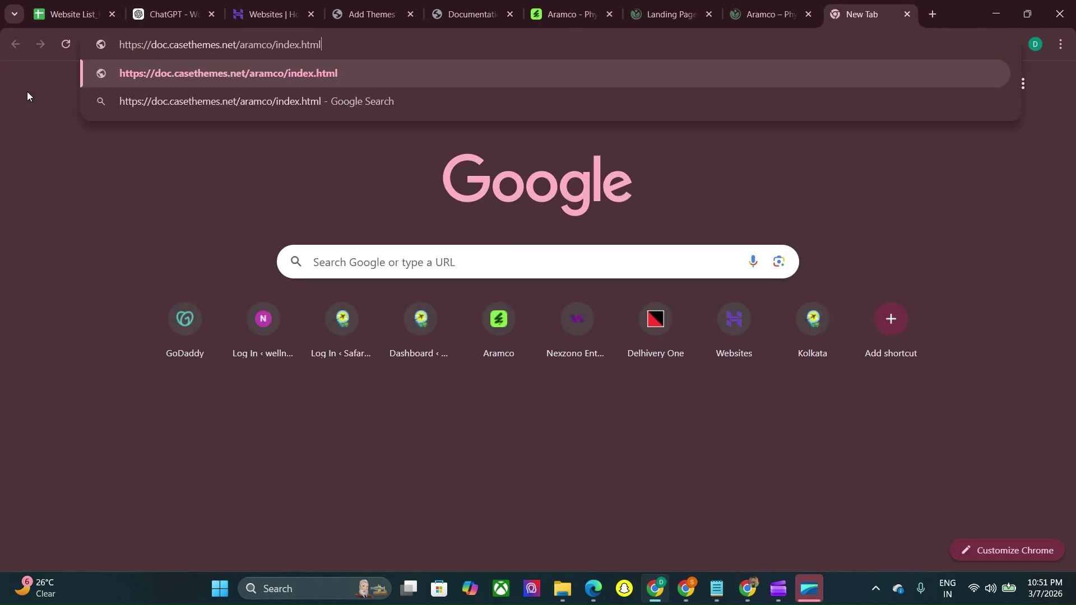
{"action": "key", "text": "Return"}
Move the Aramco documentation tab beside the Add Themes tab and close the tab showing the local shortcut file
{"action": "left_click_drag", "start_coordinate": [857, 4], "coordinate": [474, 3]}
{"action": "left_click", "coordinate": [381, 5]}
{"action": "left_click", "coordinate": [470, 5]}
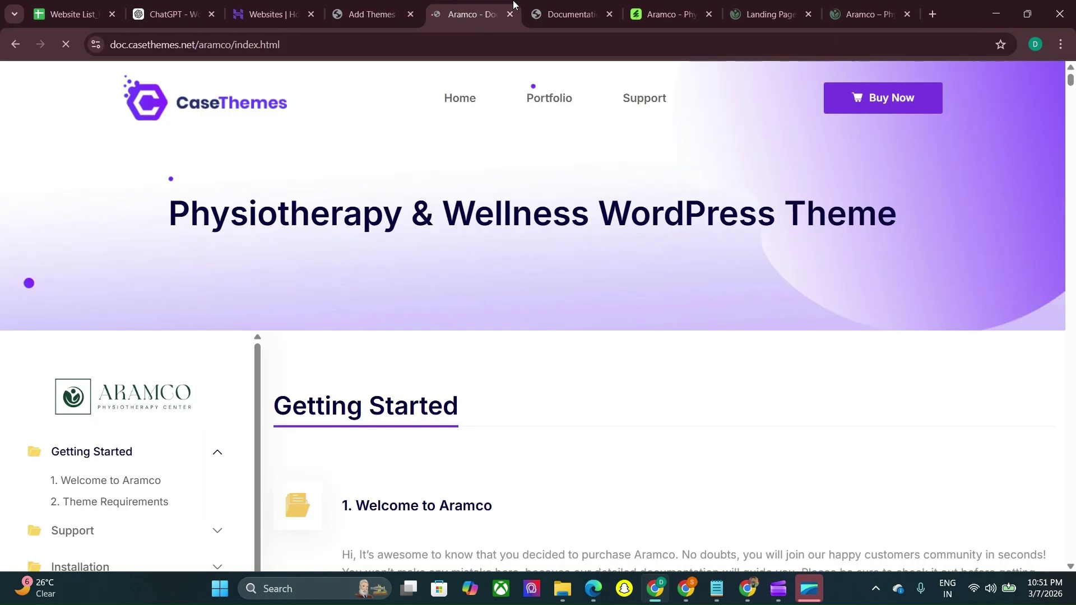
{"action": "left_click", "coordinate": [567, 4]}
{"action": "left_click", "coordinate": [610, 17]}
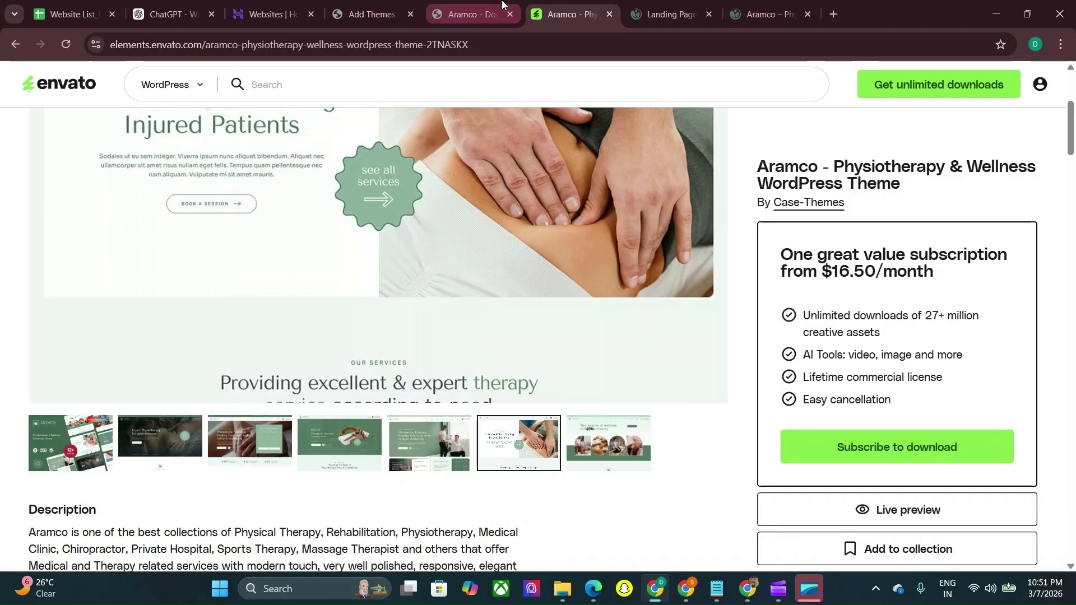
{"action": "left_click", "coordinate": [470, 12]}
Read the Aramco documentation from the theme requirements and PHP configuration through support to the theme installation steps
{"action": "scroll", "coordinate": [426, 271], "scroll_direction": "down", "scroll_amount": 1}
{"action": "scroll", "coordinate": [426, 276], "scroll_direction": "down", "scroll_amount": 12}
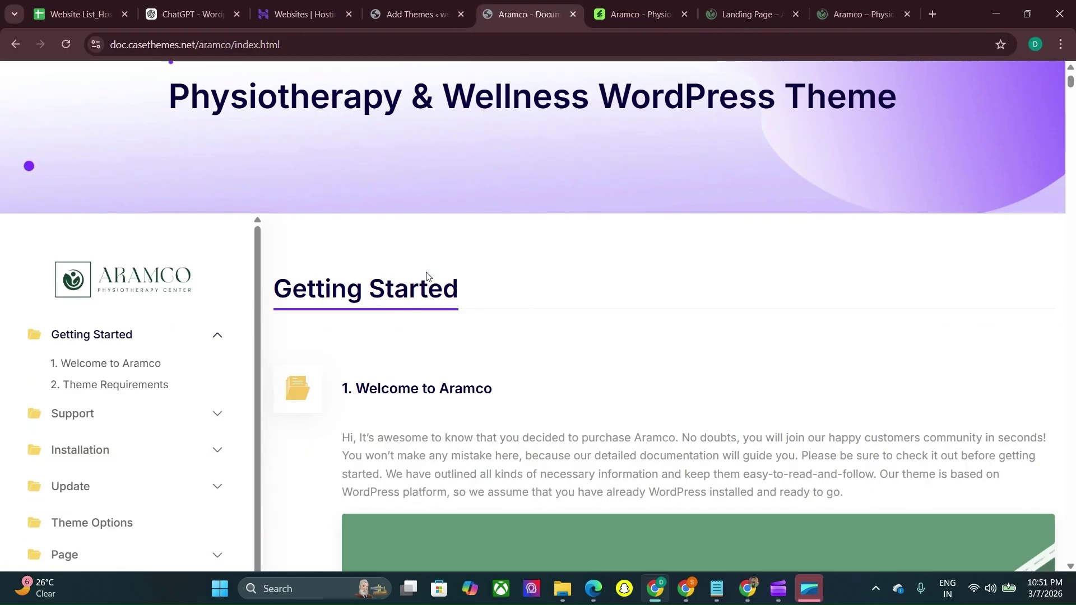
{"action": "scroll", "coordinate": [426, 276], "scroll_direction": "down", "scroll_amount": 7}
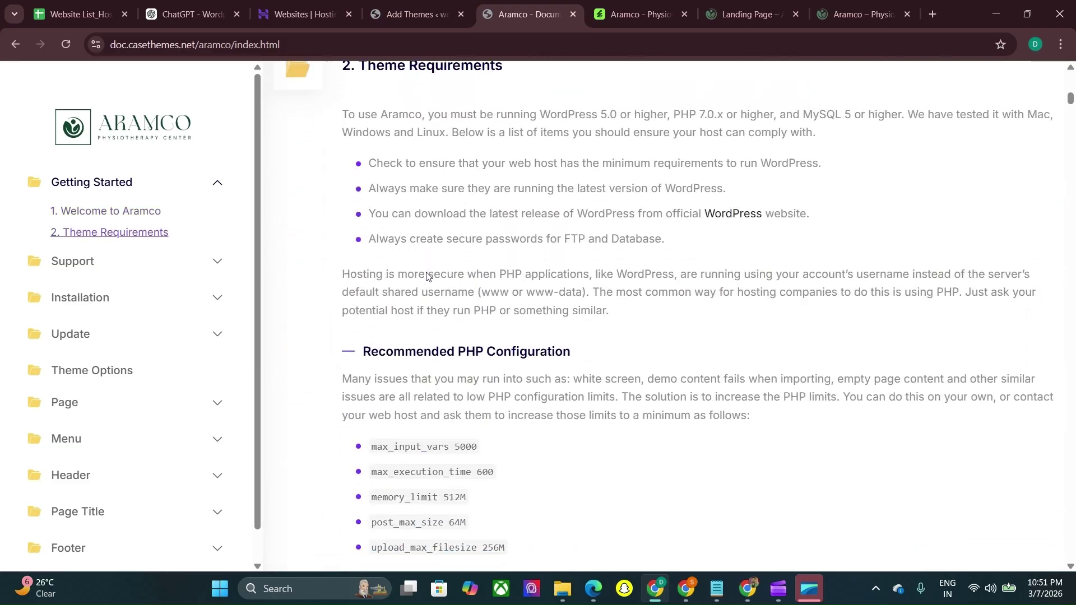
{"action": "scroll", "coordinate": [426, 271], "scroll_direction": "up", "scroll_amount": 3}
{"action": "scroll", "coordinate": [426, 275], "scroll_direction": "down", "scroll_amount": 7}
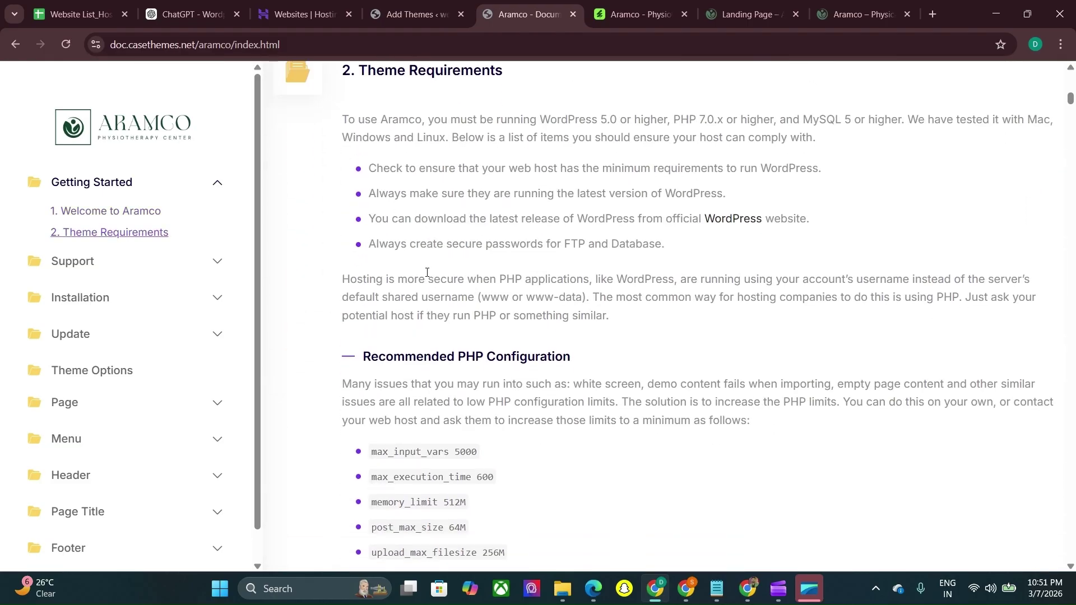
{"action": "scroll", "coordinate": [427, 191], "scroll_direction": "down", "scroll_amount": 5}
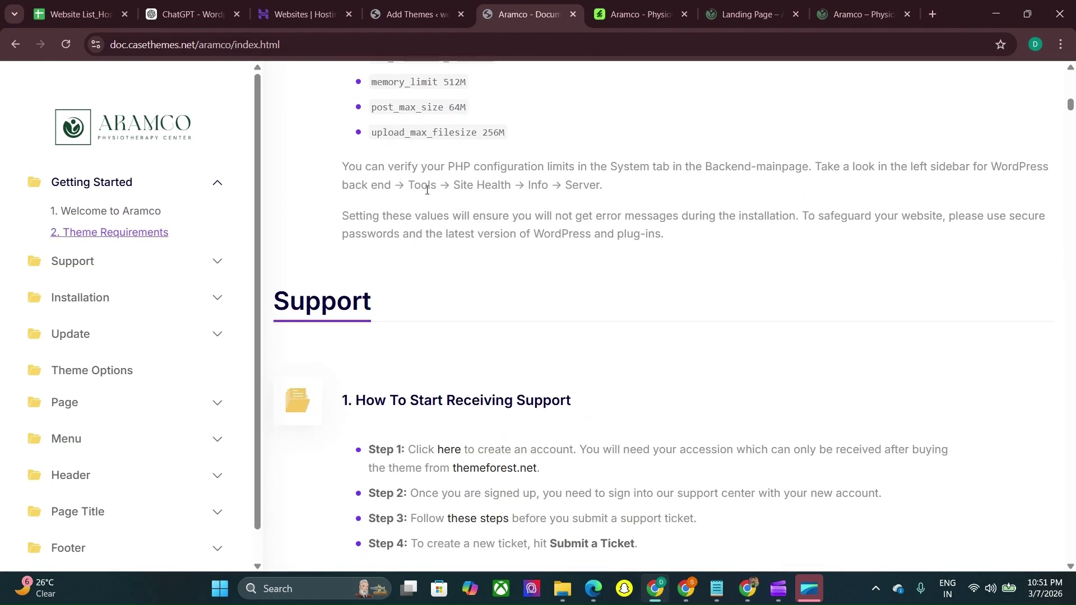
{"action": "scroll", "coordinate": [427, 192], "scroll_direction": "down", "scroll_amount": 2}
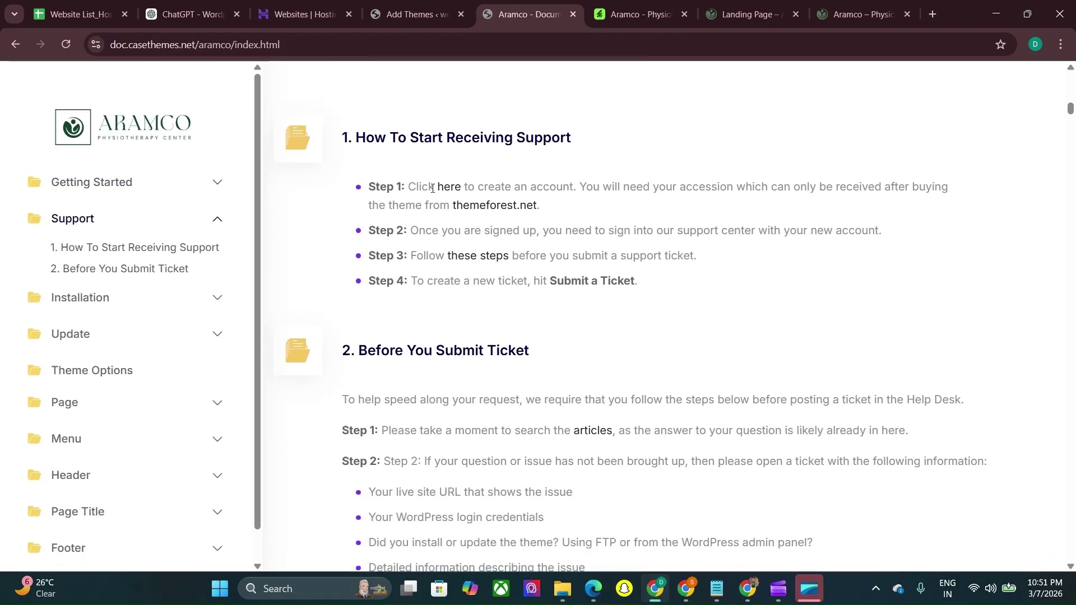
{"action": "scroll", "coordinate": [479, 272], "scroll_direction": "down", "scroll_amount": 12}
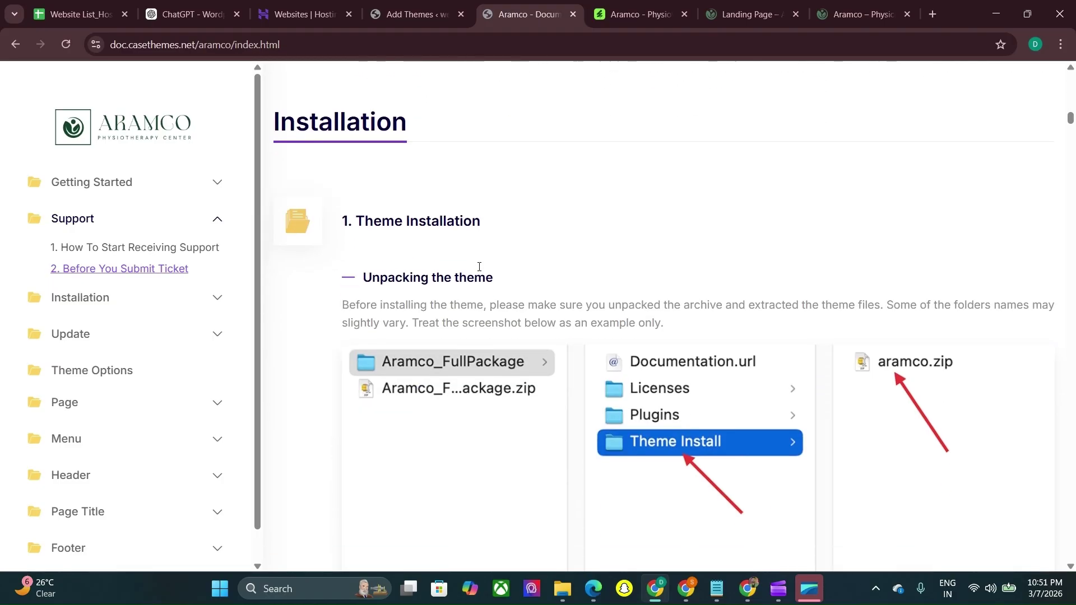
{"action": "scroll", "coordinate": [480, 271], "scroll_direction": "down", "scroll_amount": 2}
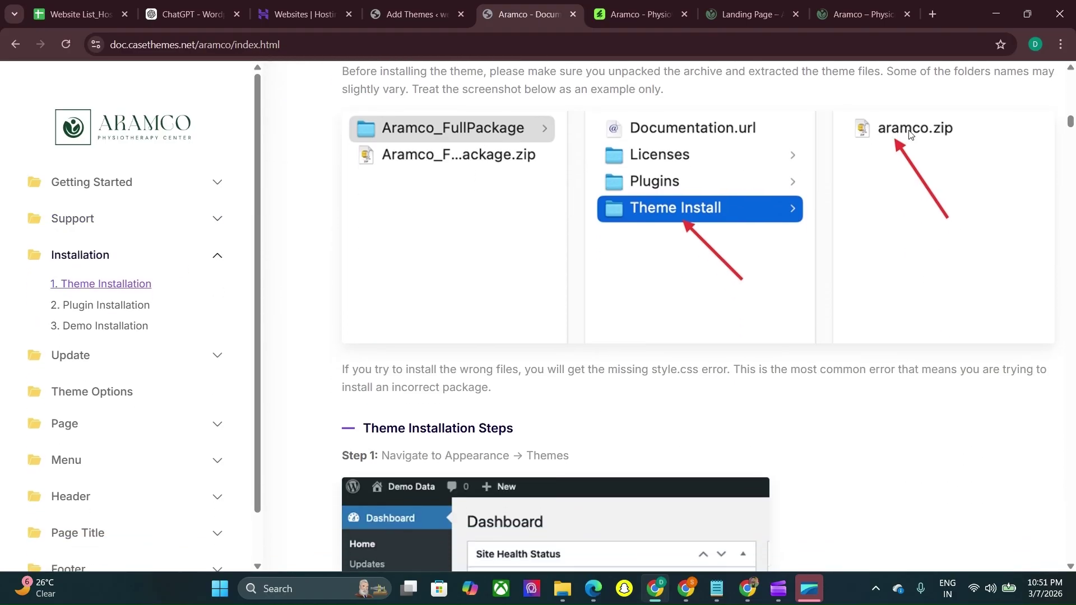
{"action": "scroll", "coordinate": [744, 365], "scroll_direction": "down", "scroll_amount": 4}
{"action": "scroll", "coordinate": [745, 365], "scroll_direction": "down", "scroll_amount": 1}
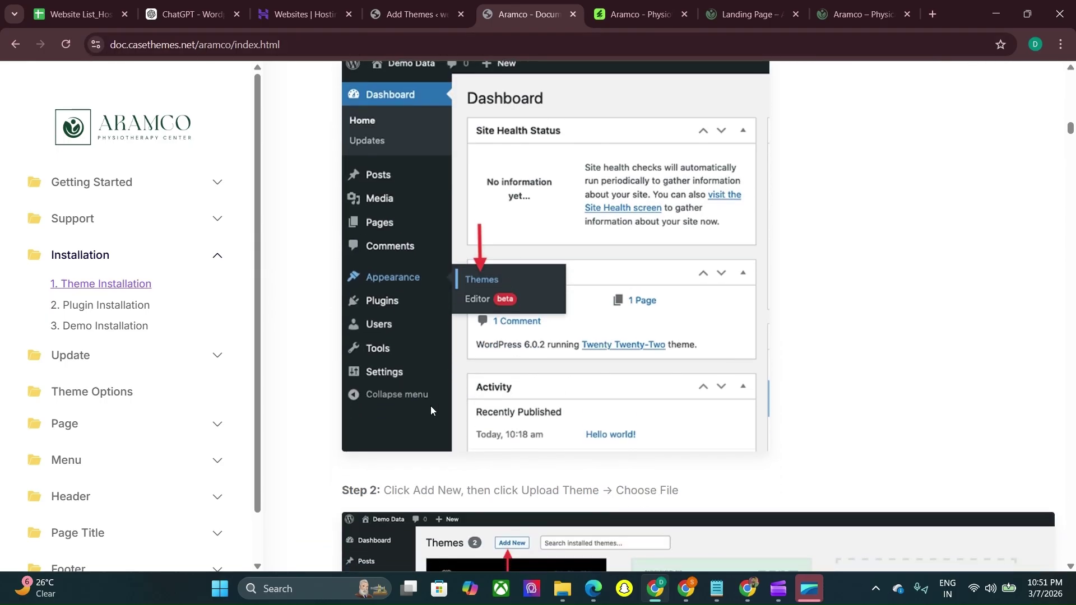
Upload aramco.zip from the Aramco_FullPackage Theme Install folder to the WordPress site and install it as a theme
{"action": "left_click", "coordinate": [427, 5]}
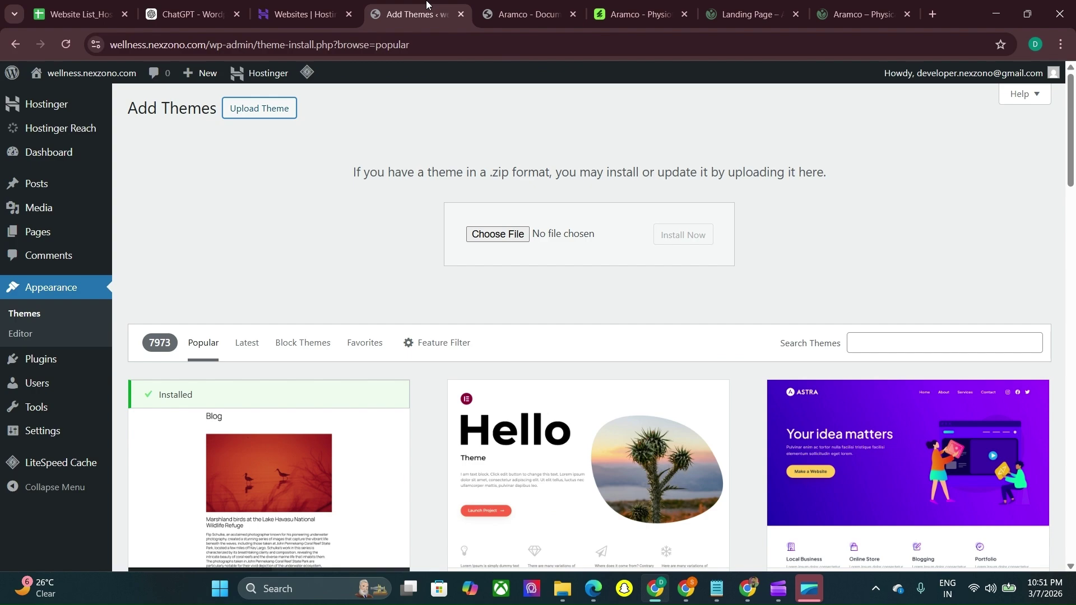
{"action": "left_click", "coordinate": [497, 235]}
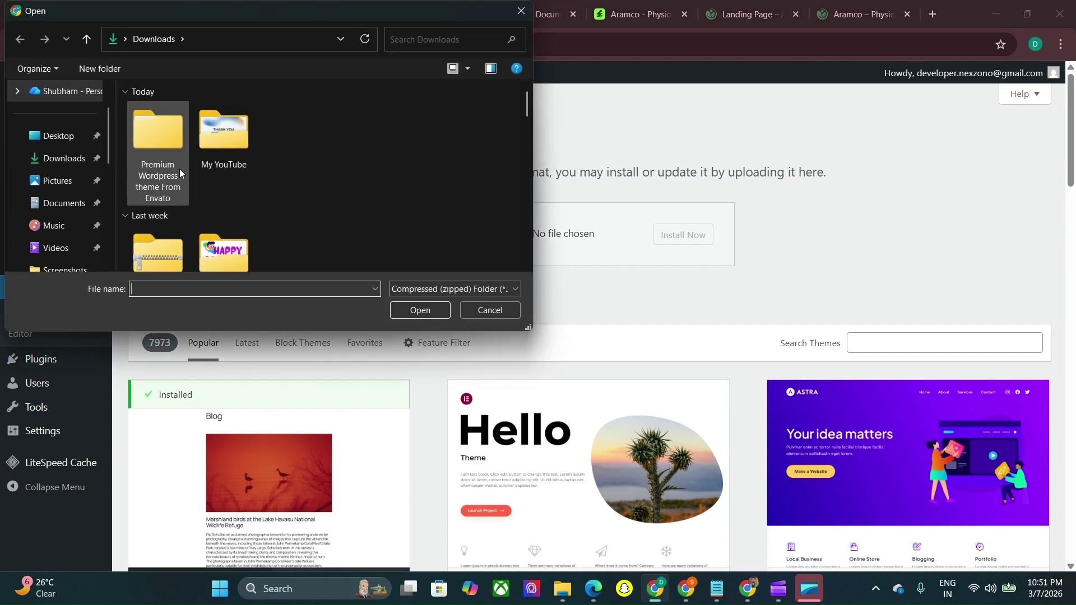
{"action": "double_click", "coordinate": [166, 160]}
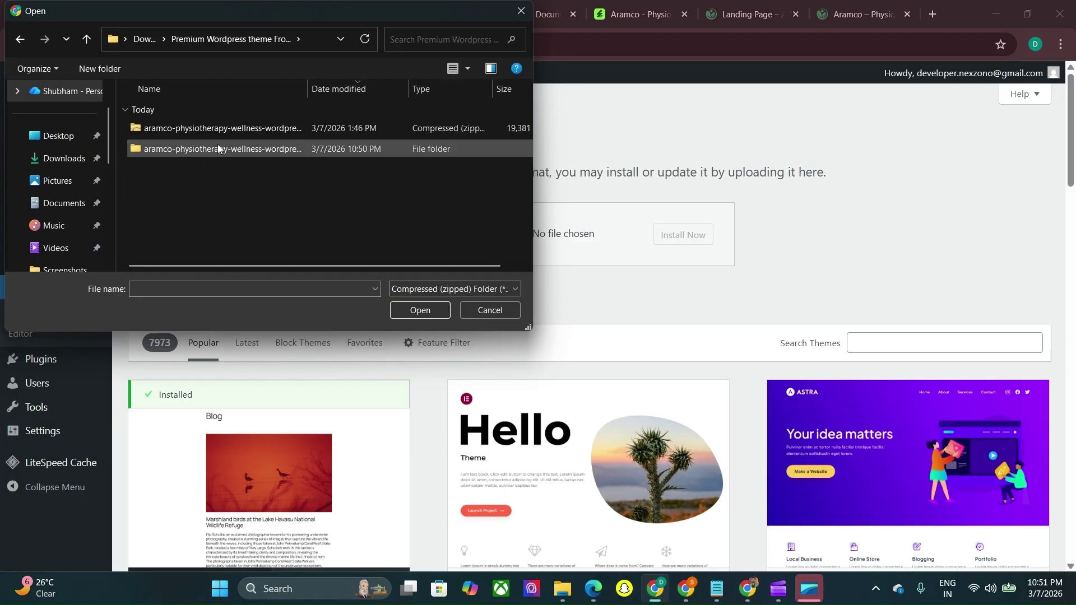
{"action": "scroll", "coordinate": [171, 145], "scroll_direction": "up", "scroll_amount": 3}
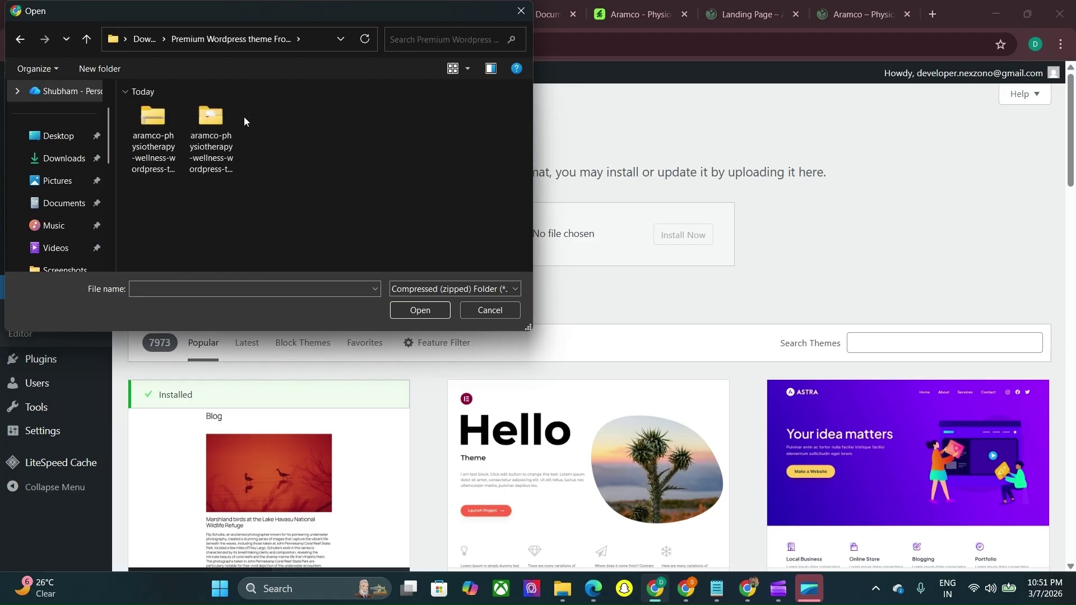
{"action": "double_click", "coordinate": [226, 149]}
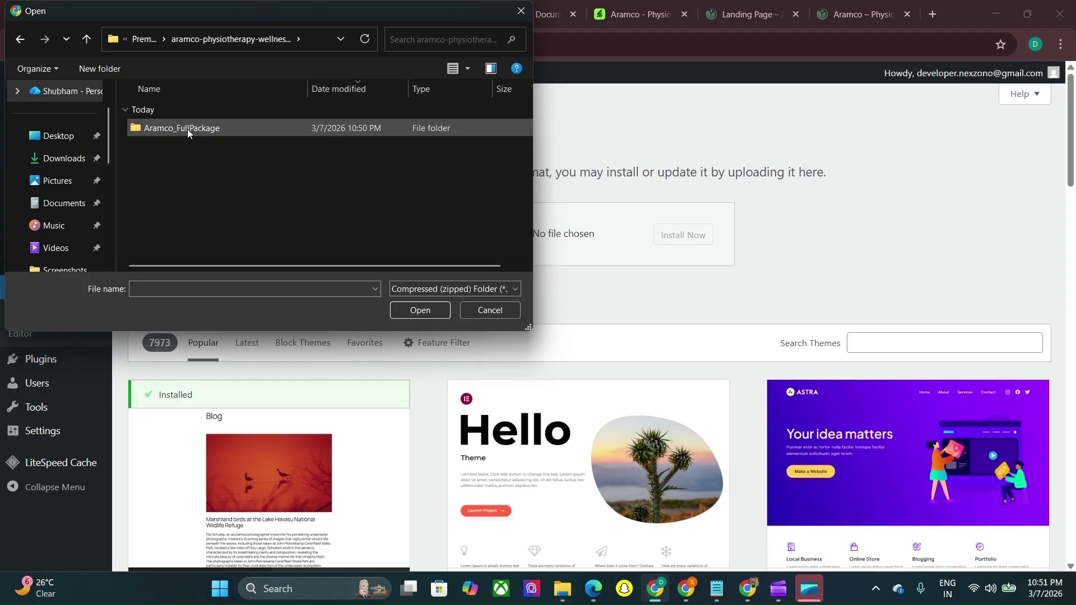
{"action": "double_click", "coordinate": [181, 128]}
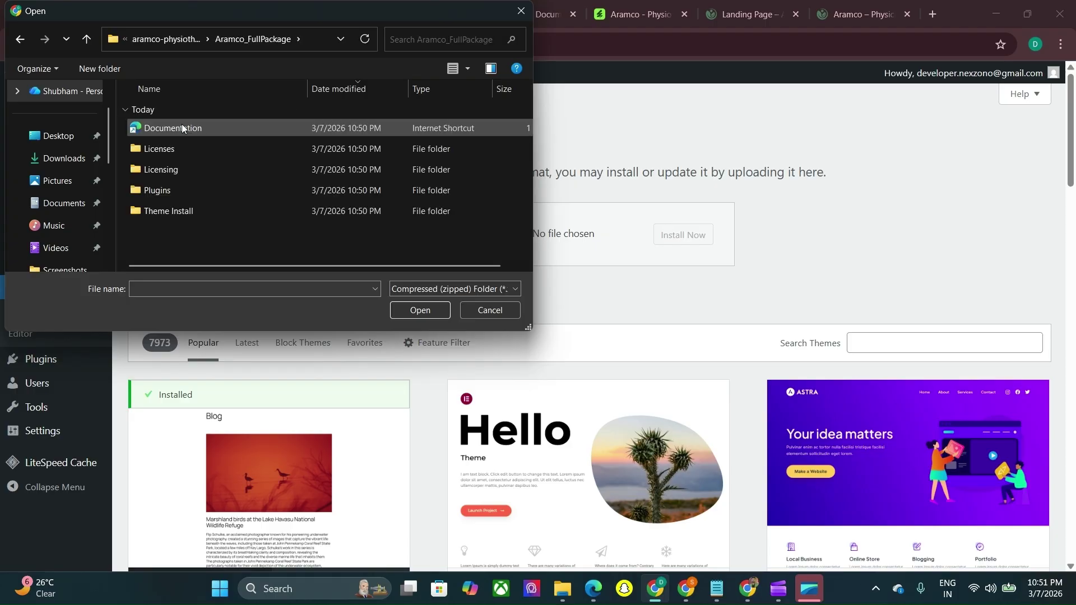
{"action": "double_click", "coordinate": [176, 212]}
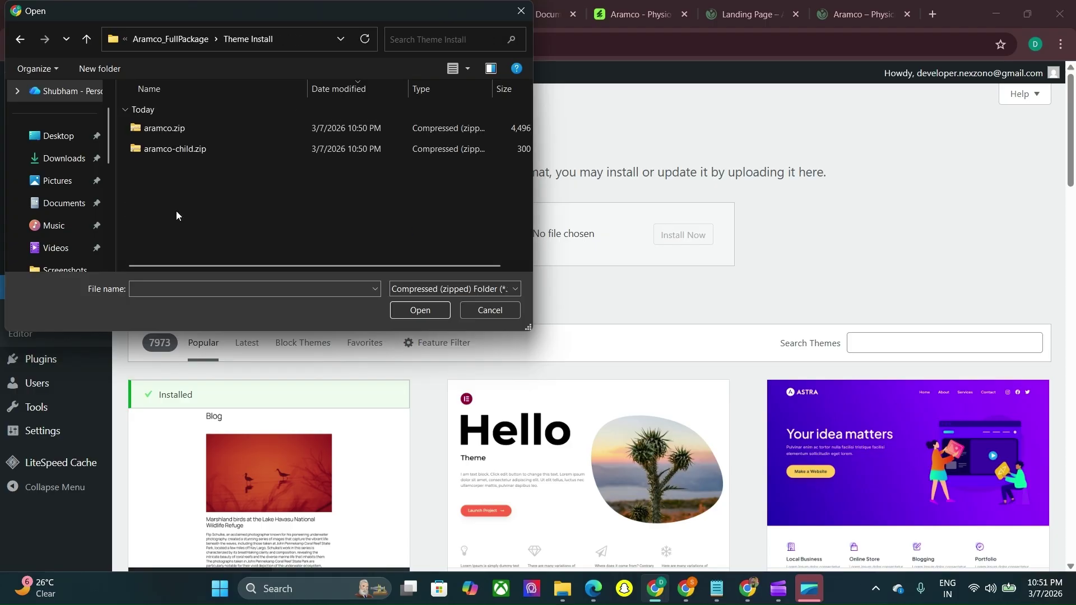
{"action": "double_click", "coordinate": [162, 128]}
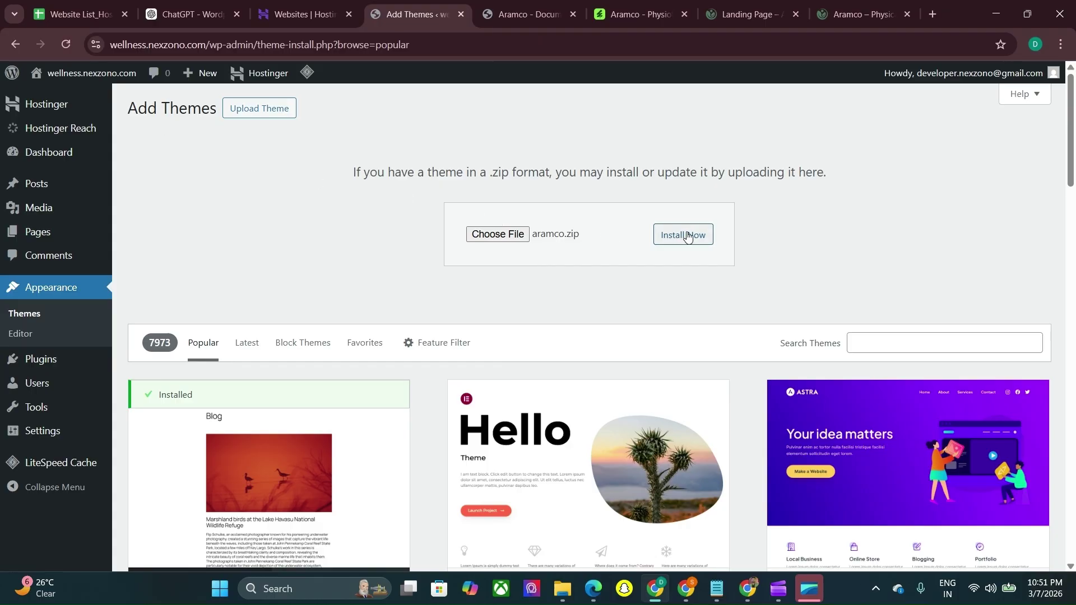
{"action": "left_click", "coordinate": [688, 235]}
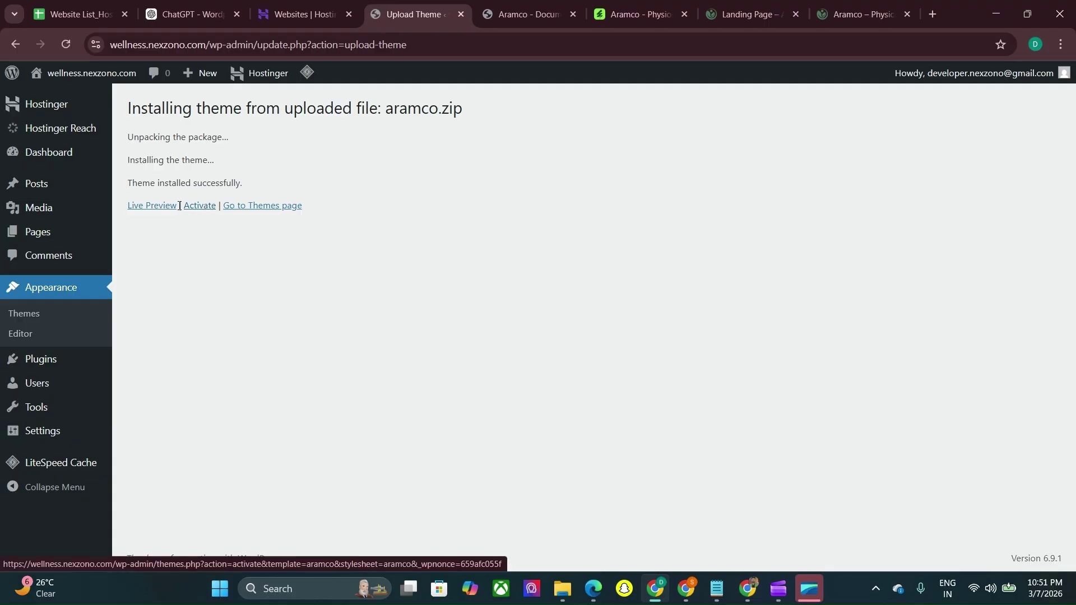
Upload and install the child theme aramco-child.zip from the Theme Install folder, and activate it
{"action": "left_click", "coordinate": [258, 212]}
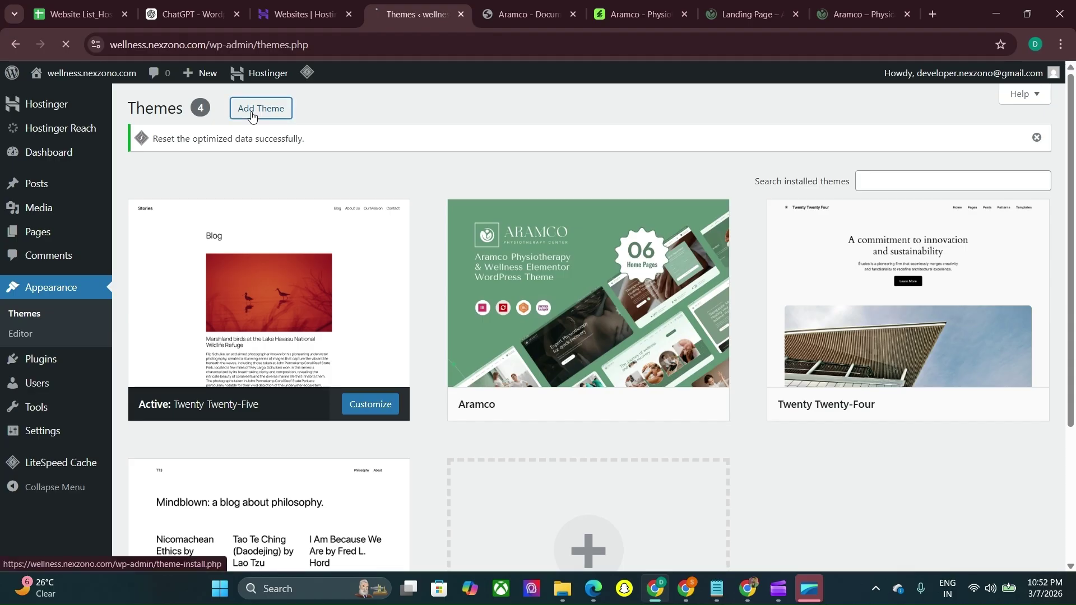
{"action": "left_click", "coordinate": [260, 107]}
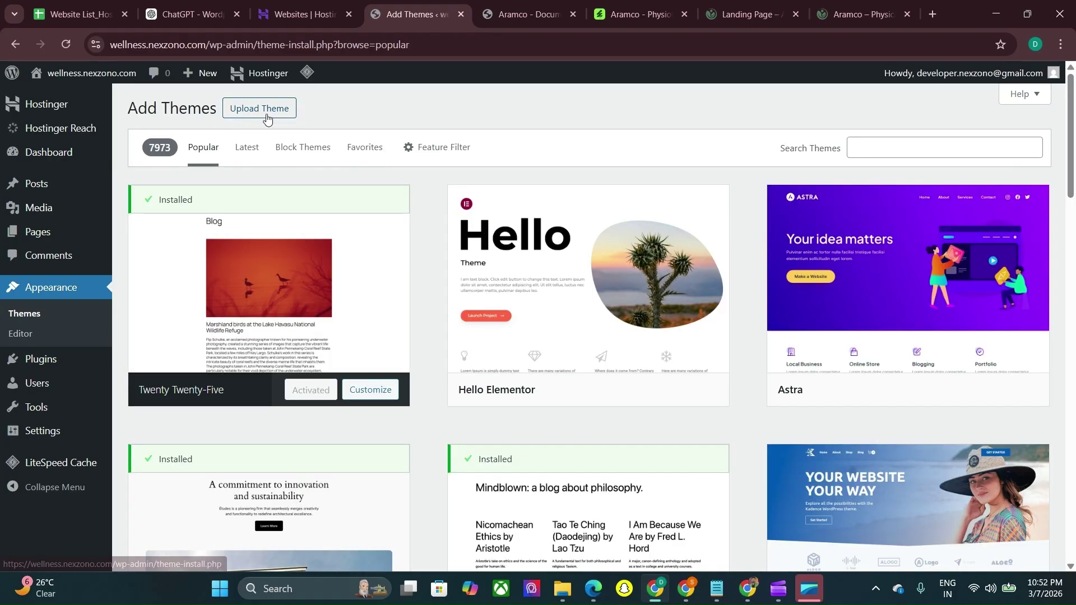
{"action": "left_click", "coordinate": [267, 113]}
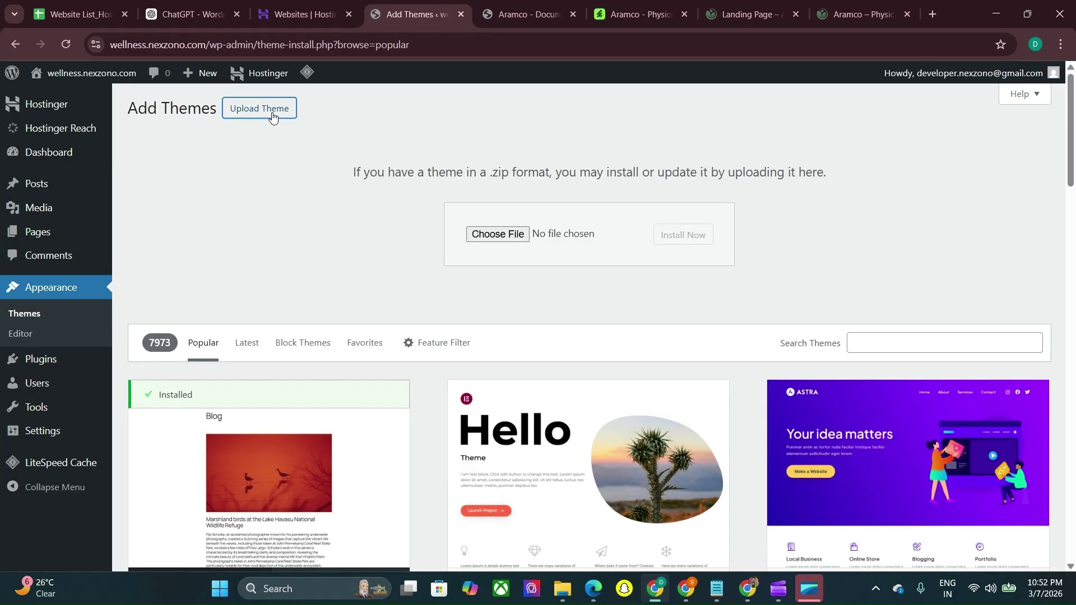
{"action": "left_click", "coordinate": [497, 234]}
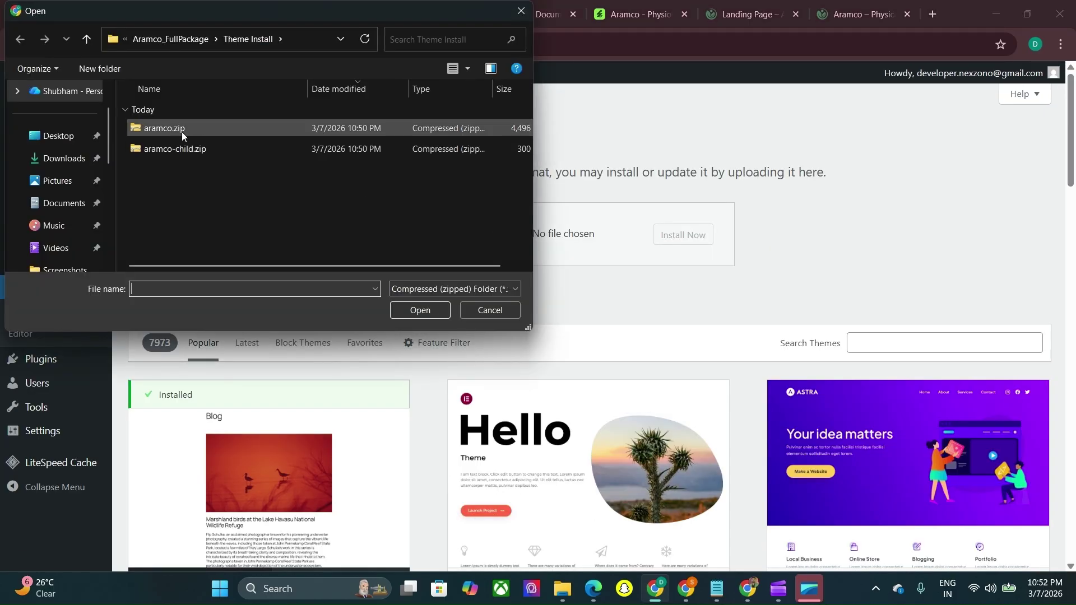
{"action": "double_click", "coordinate": [190, 149]}
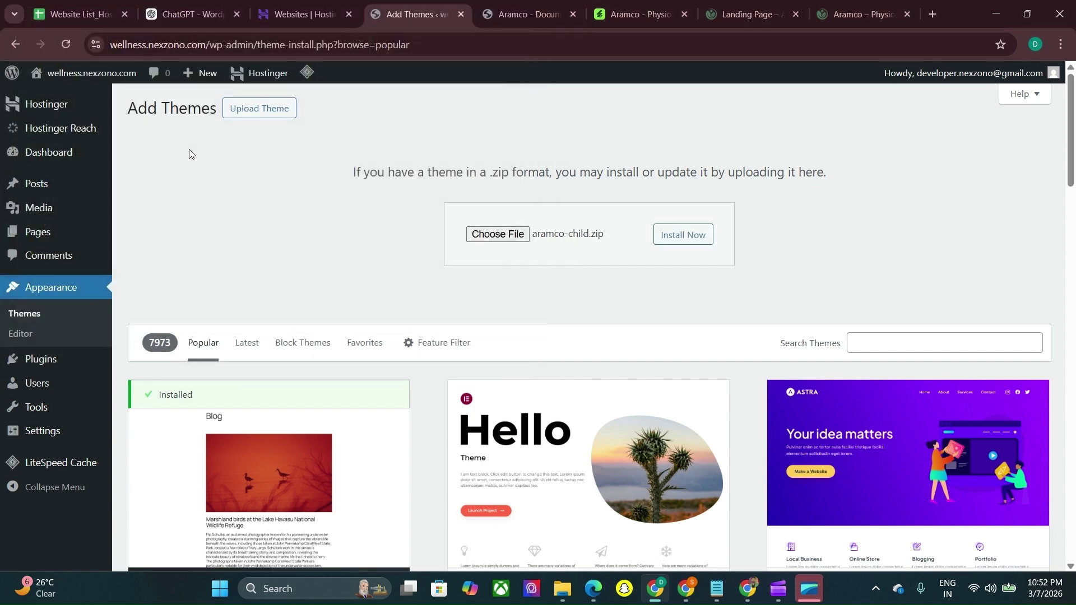
{"action": "left_click", "coordinate": [687, 234]}
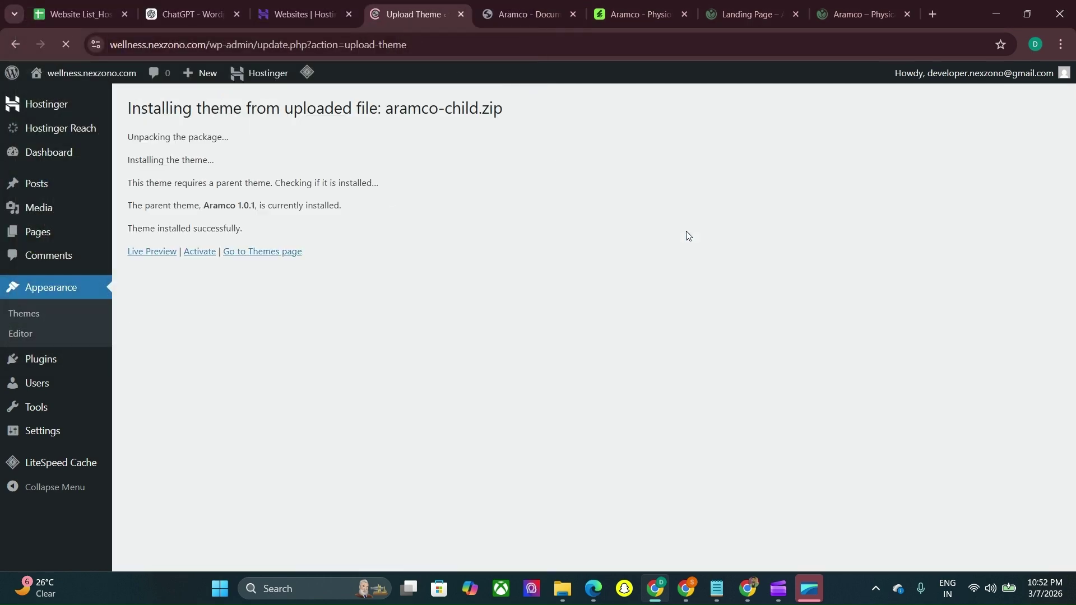
{"action": "left_click", "coordinate": [200, 252]}
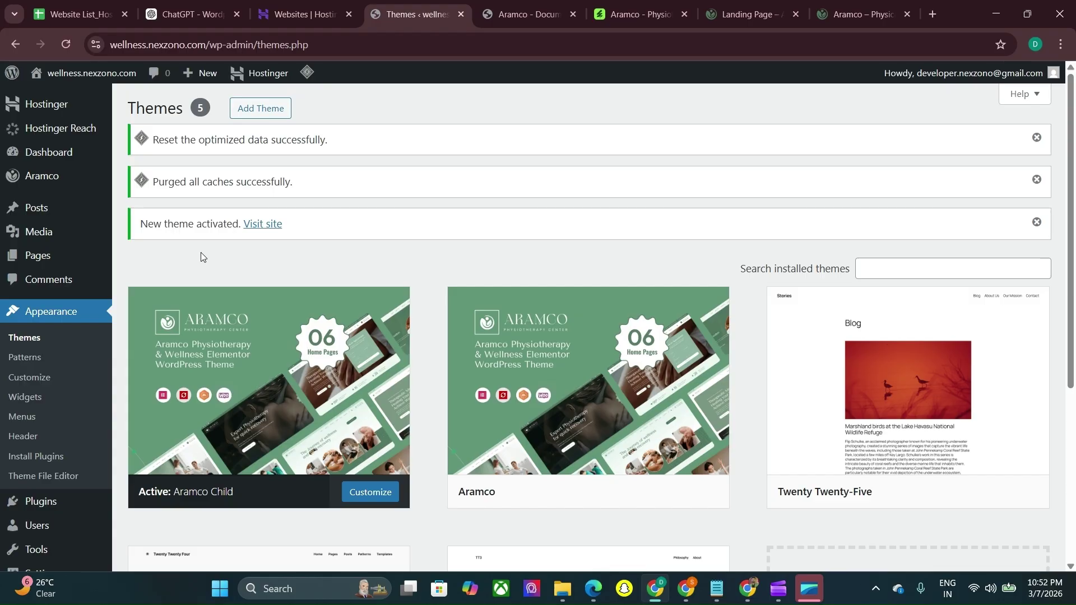
View the site's installed plugins and check the plugin zips supplied in the package's Plugins folder
{"action": "left_click", "coordinate": [36, 505]}
{"action": "mouse_move", "coordinate": [563, 588]}
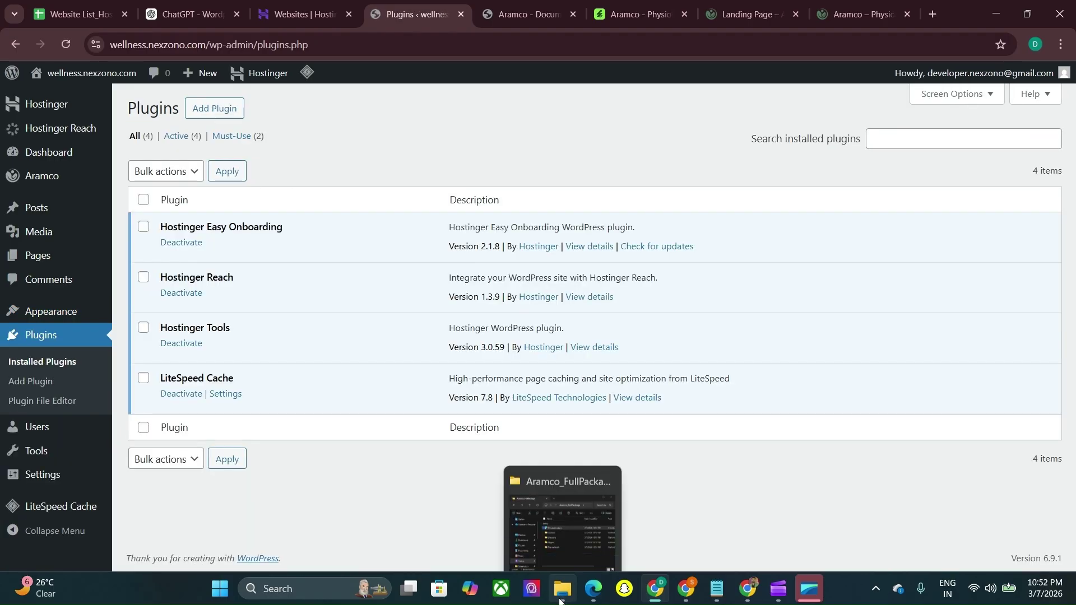
{"action": "left_click", "coordinate": [528, 451]}
{"action": "double_click", "coordinate": [234, 277]}
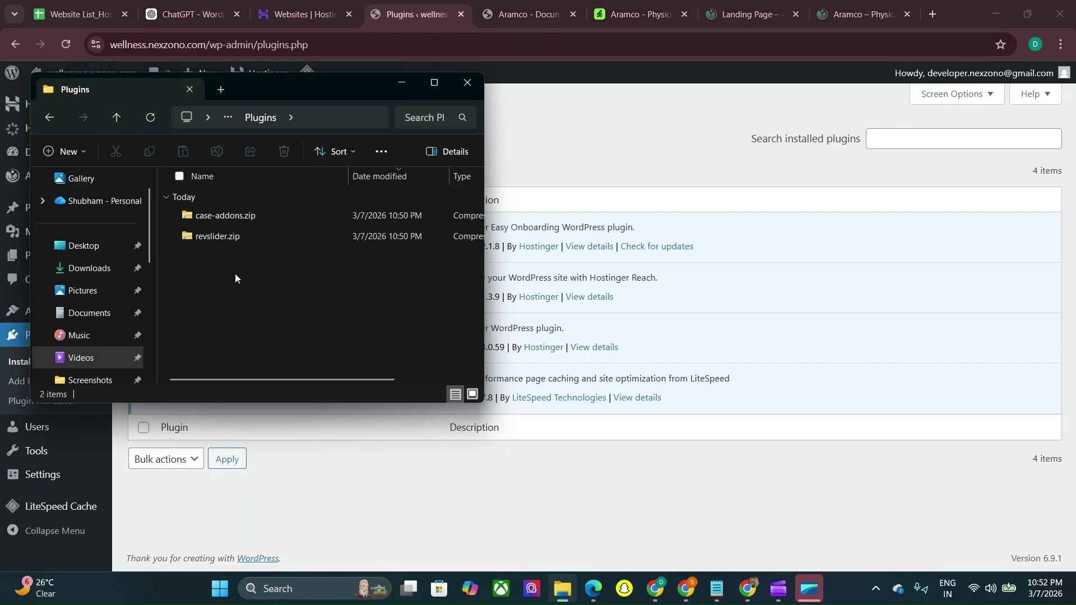
{"action": "left_click", "coordinate": [575, 118]}
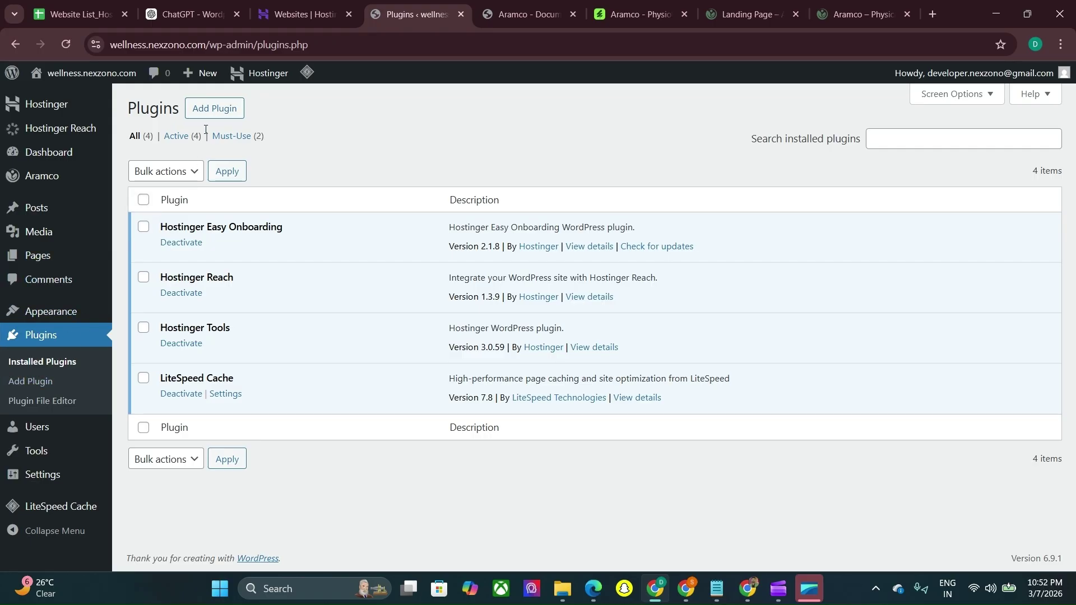
Upload case-addons.zip from the Aramco_FullPackage Plugins folder and install it as a plugin
{"action": "left_click", "coordinate": [43, 387]}
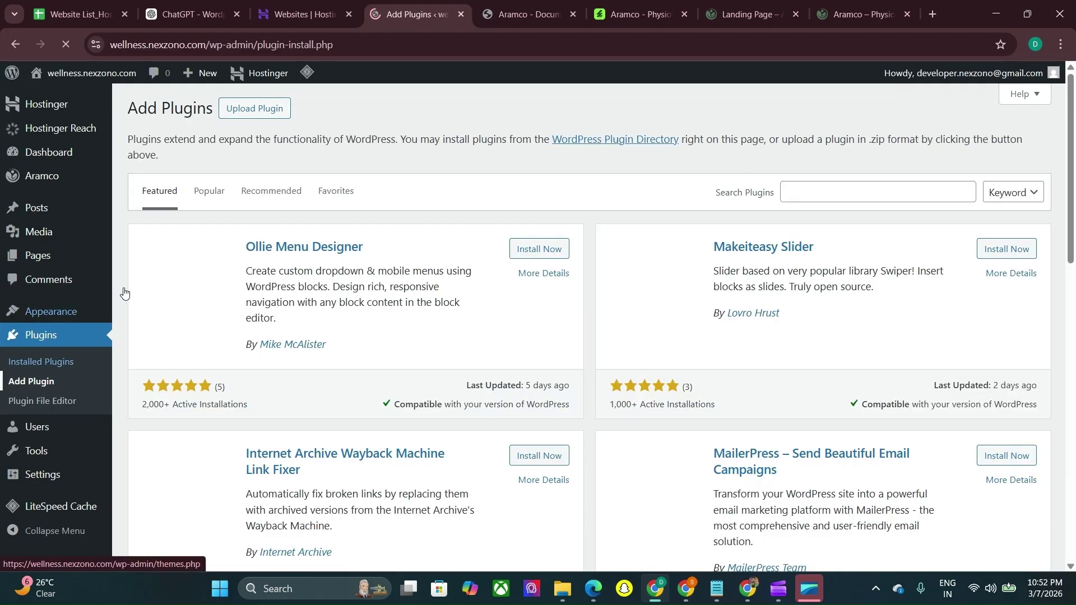
{"action": "left_click", "coordinate": [242, 112]}
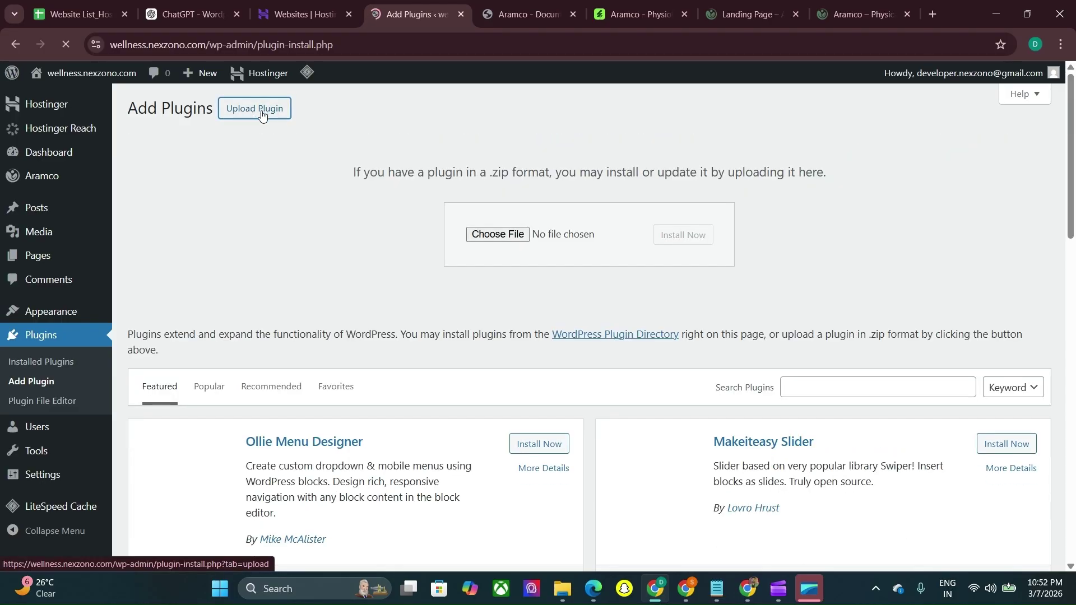
{"action": "left_click", "coordinate": [500, 235]}
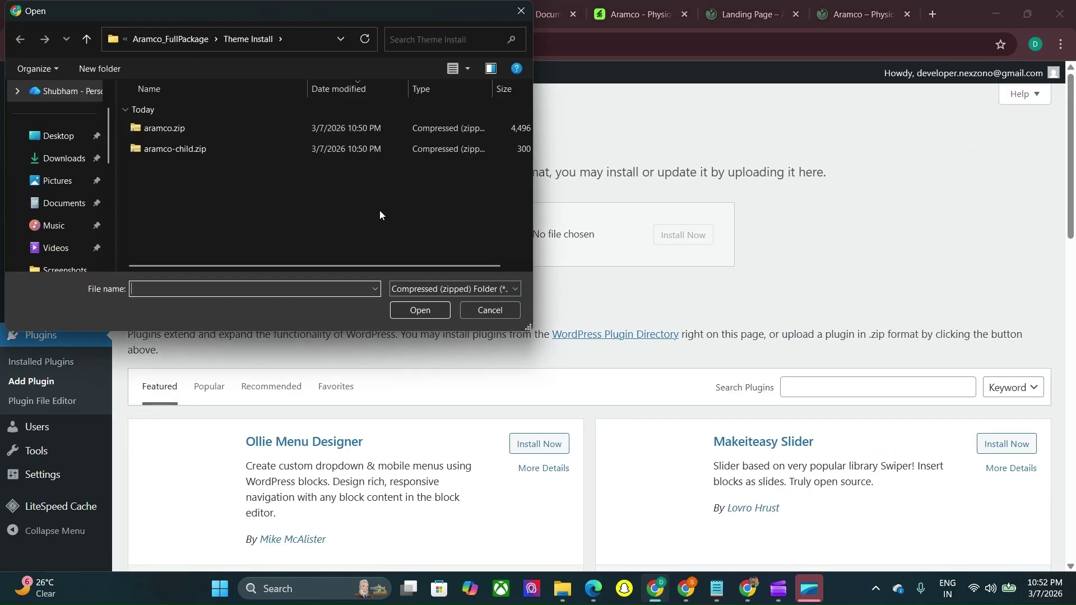
{"action": "left_click", "coordinate": [186, 42]}
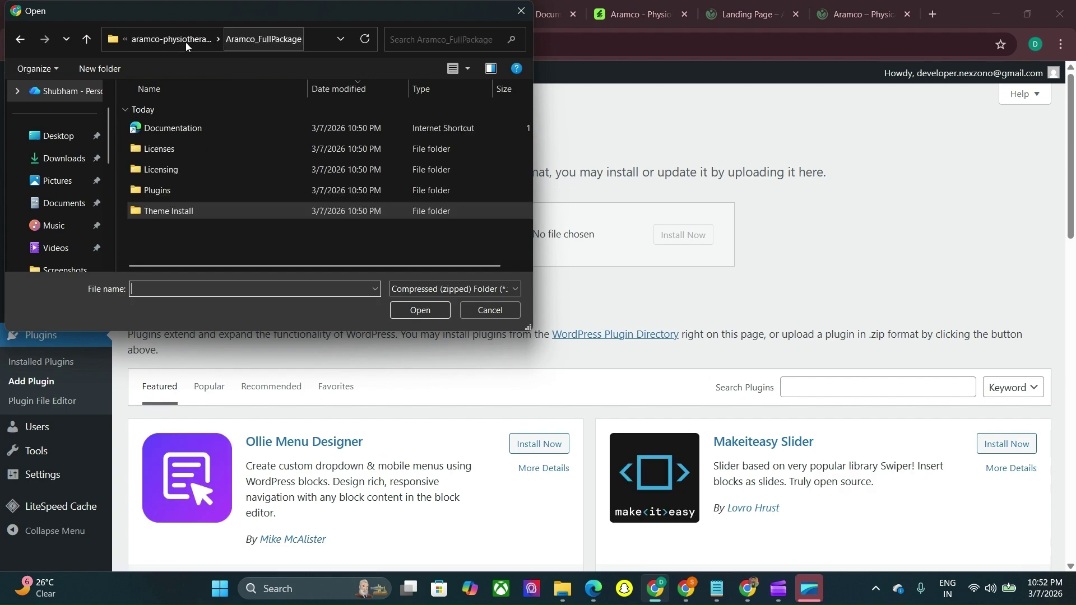
{"action": "double_click", "coordinate": [166, 193]}
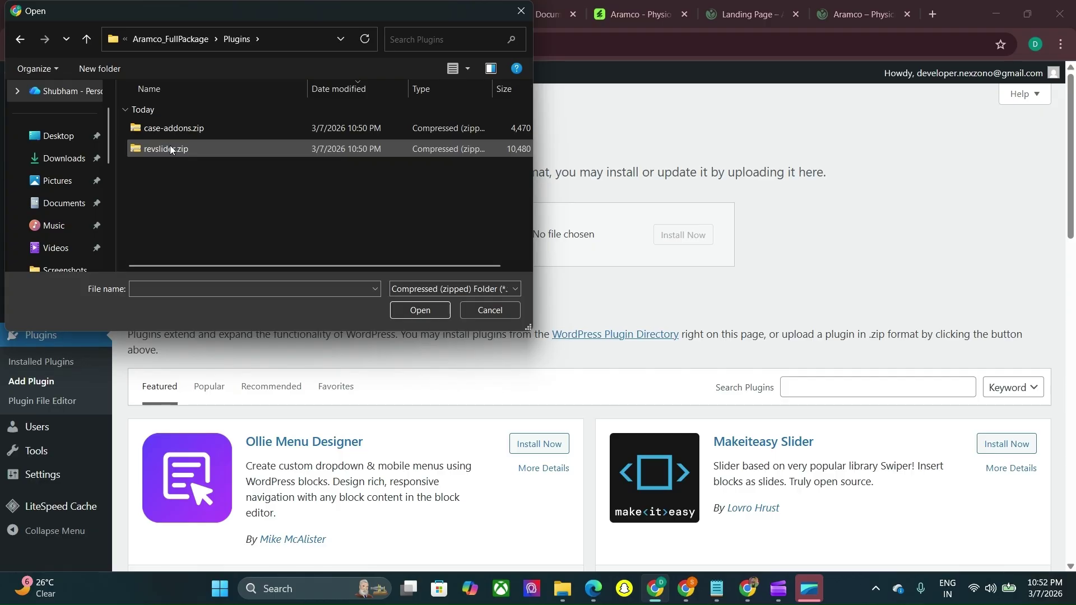
{"action": "double_click", "coordinate": [183, 127]}
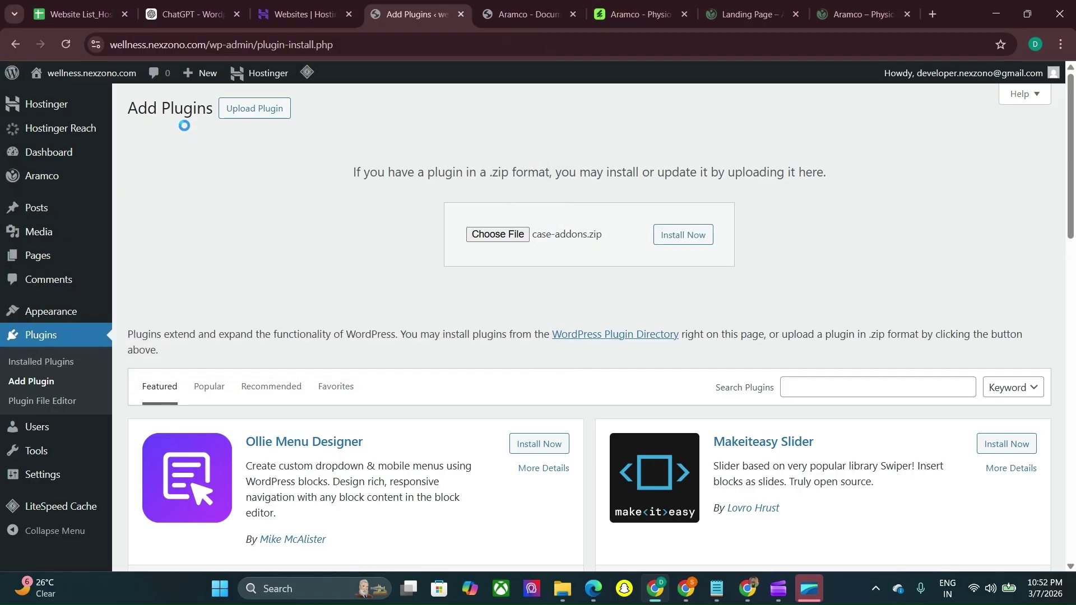
{"action": "left_click", "coordinate": [684, 235]}
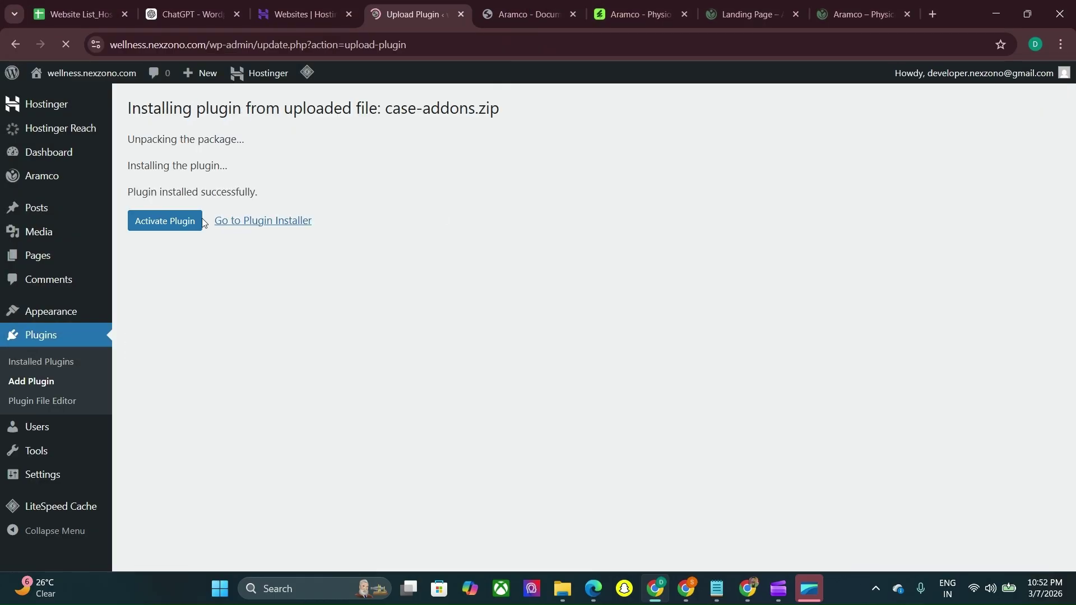
Upload revslider.zip from the package's Plugins folder and install it as a plugin
{"action": "left_click", "coordinate": [291, 223]}
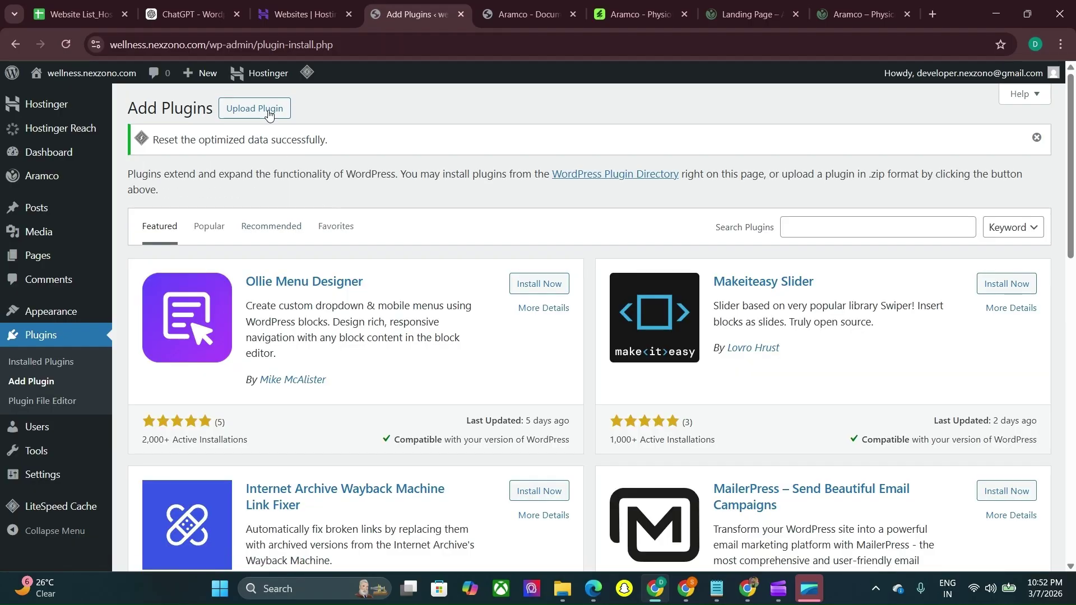
{"action": "left_click", "coordinate": [255, 108]}
{"action": "left_click", "coordinate": [497, 279]}
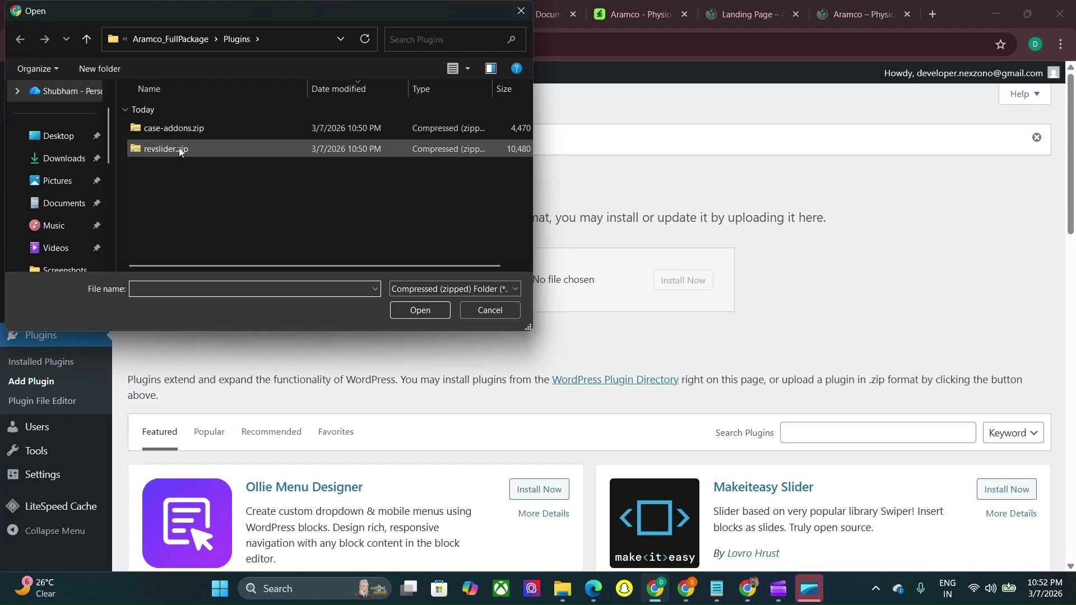
{"action": "double_click", "coordinate": [178, 149]}
{"action": "left_click", "coordinate": [671, 289]}
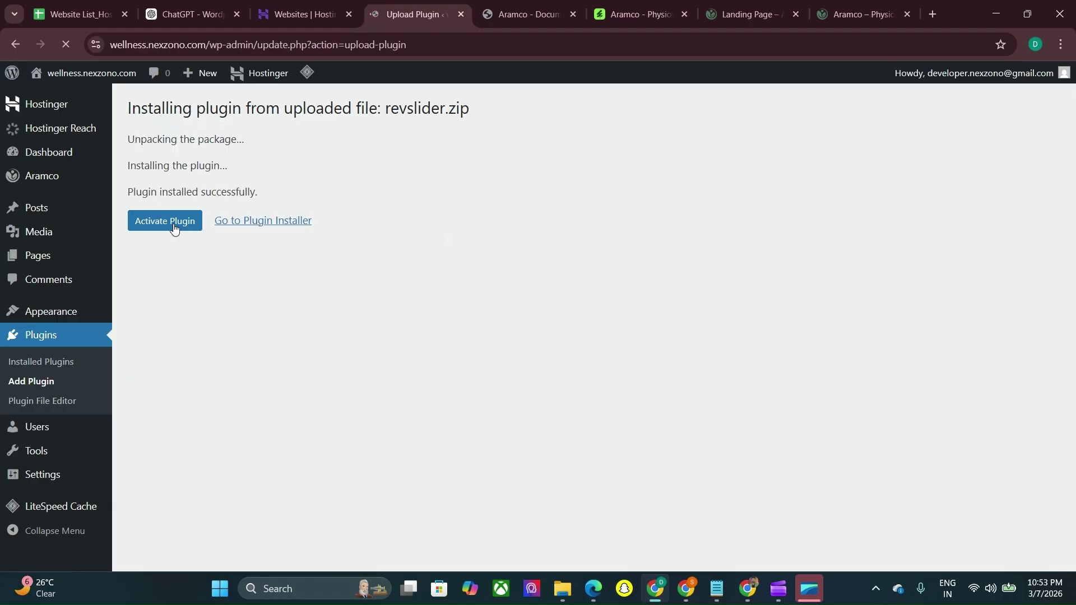
Activate the Case Addons and Slider Revolution plugins together with a bulk action and review the plugin list
{"action": "left_click", "coordinate": [42, 362]}
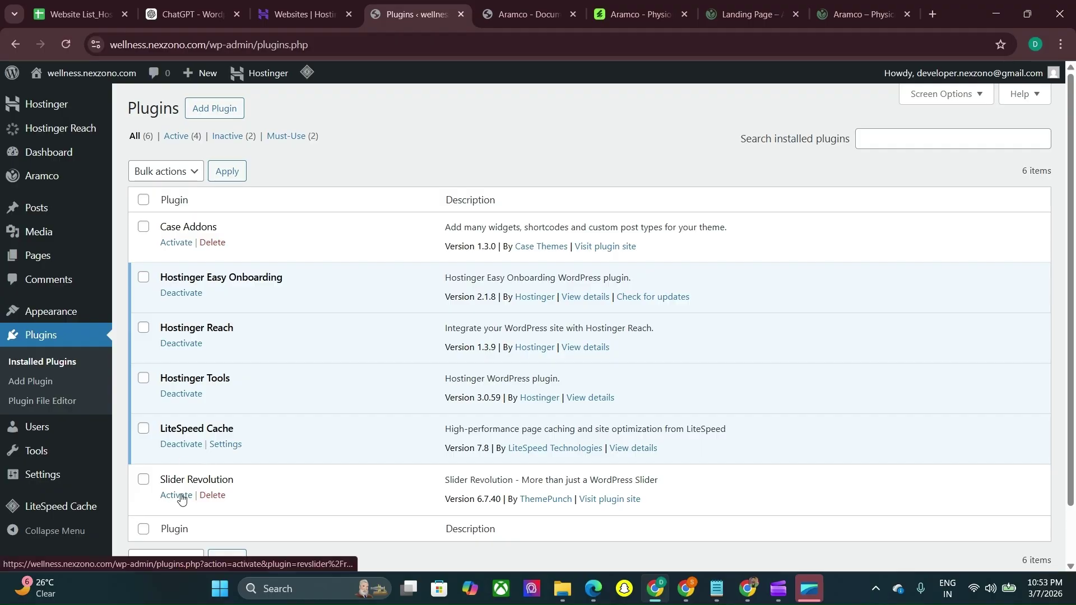
{"action": "left_click", "coordinate": [143, 226]}
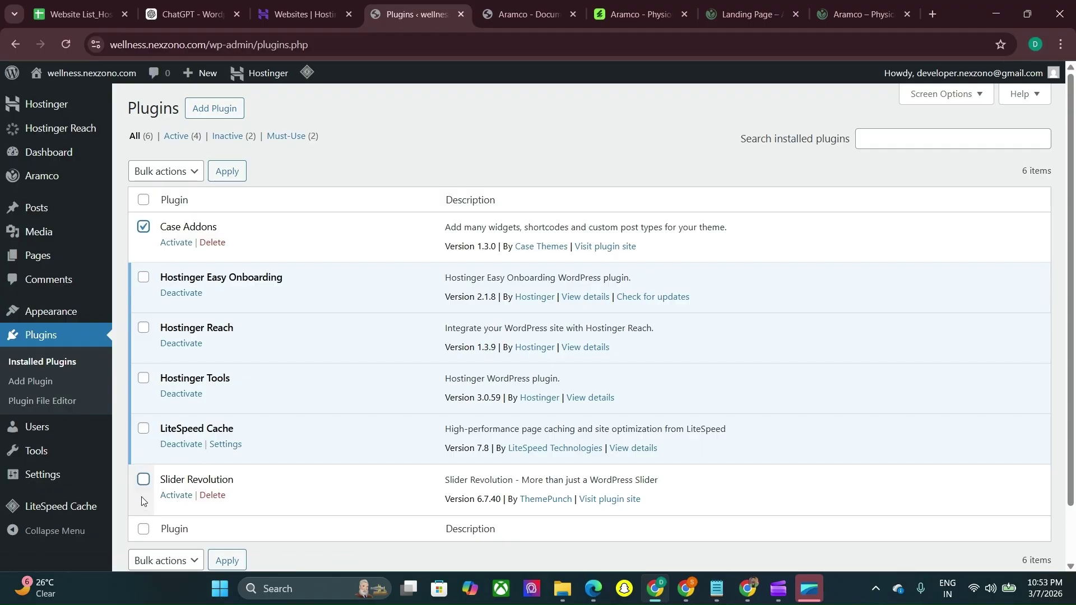
{"action": "left_click", "coordinate": [143, 480]}
{"action": "left_click", "coordinate": [179, 171]}
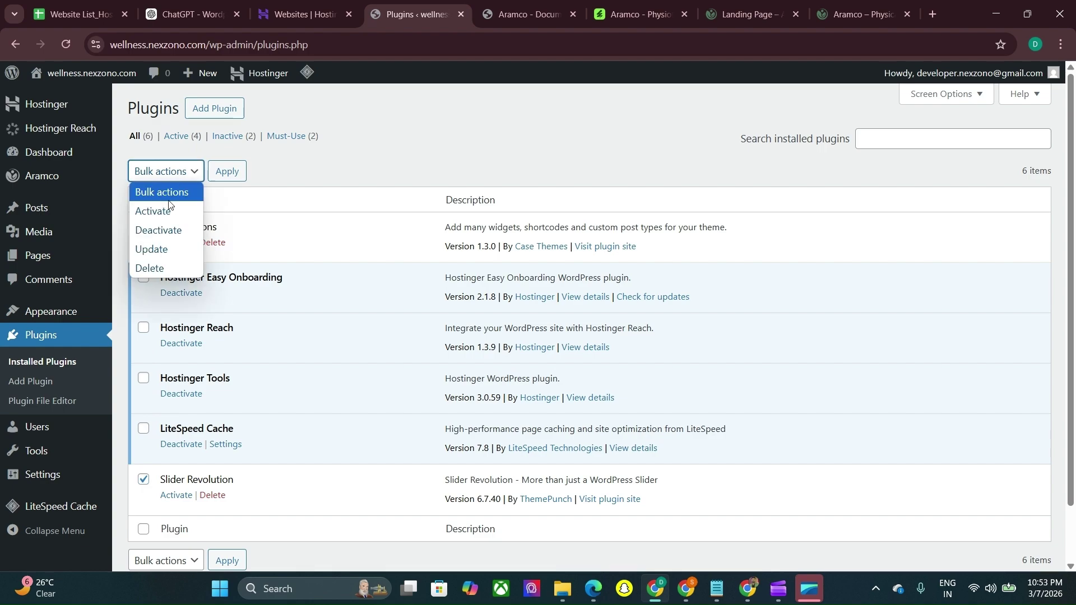
{"action": "left_click", "coordinate": [176, 213]}
{"action": "left_click", "coordinate": [224, 173]}
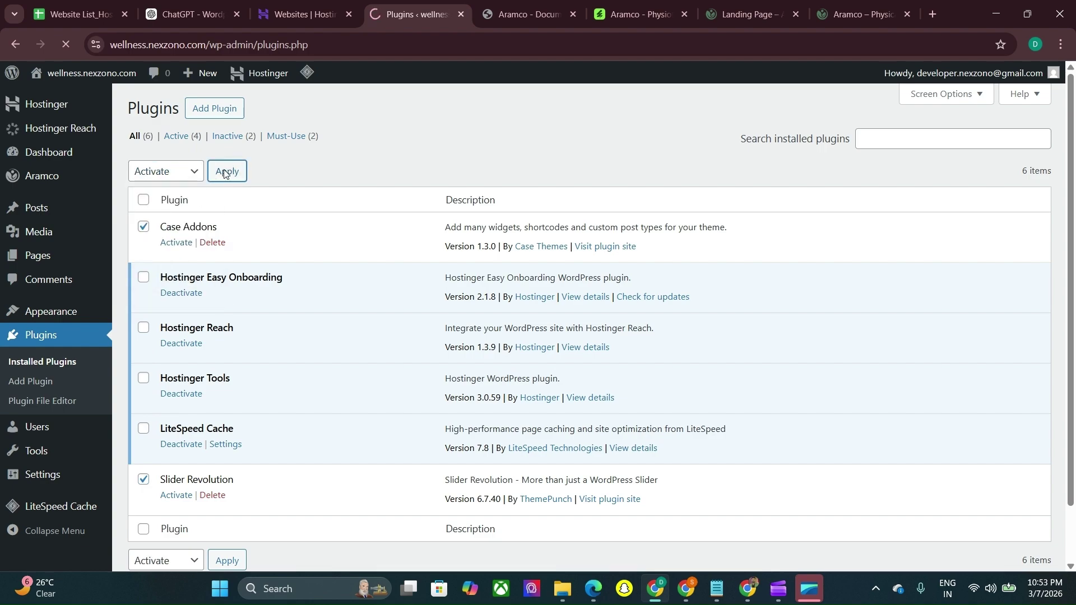
{"action": "left_click", "coordinate": [530, 17]}
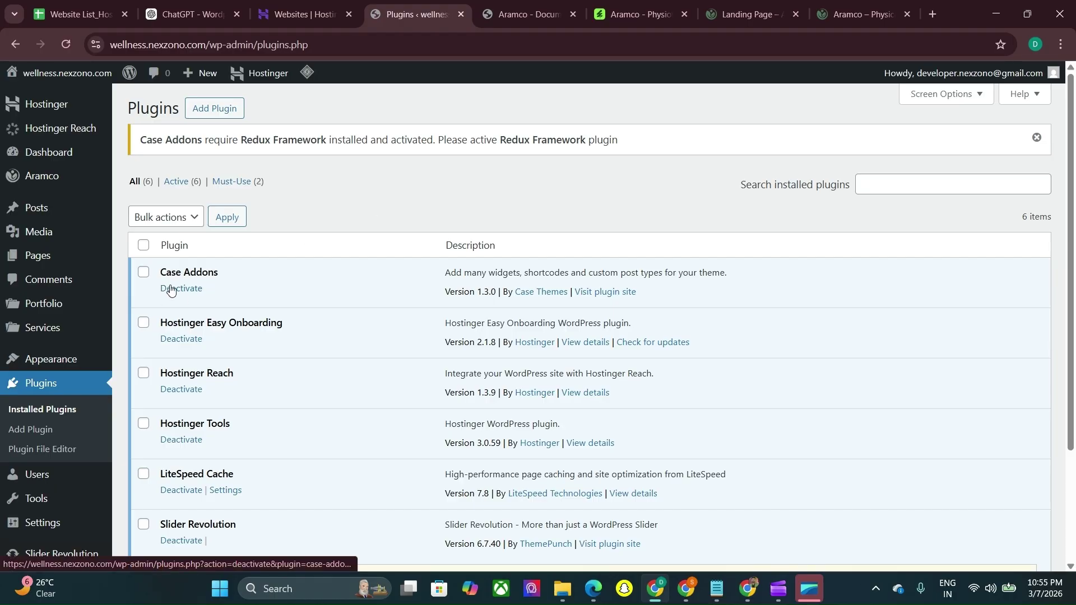
{"action": "scroll", "coordinate": [228, 398], "scroll_direction": "down", "scroll_amount": 3}
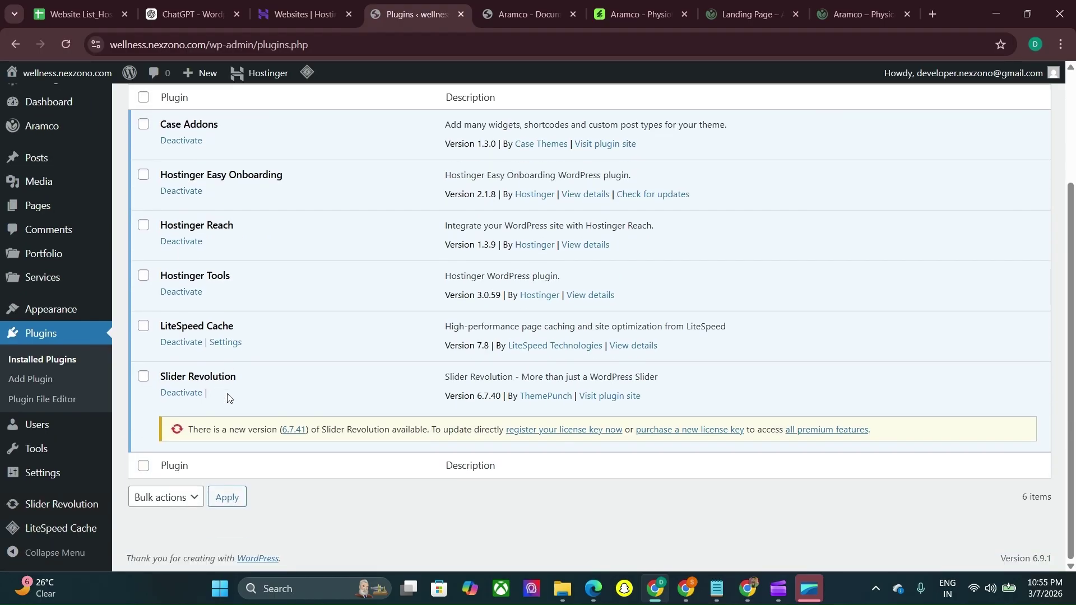
Open the installed themes page and check which theme is active
{"action": "scroll", "coordinate": [227, 398], "scroll_direction": "up", "scroll_amount": 5}
{"action": "mouse_move", "coordinate": [34, 361]}
{"action": "left_click", "coordinate": [147, 363]}
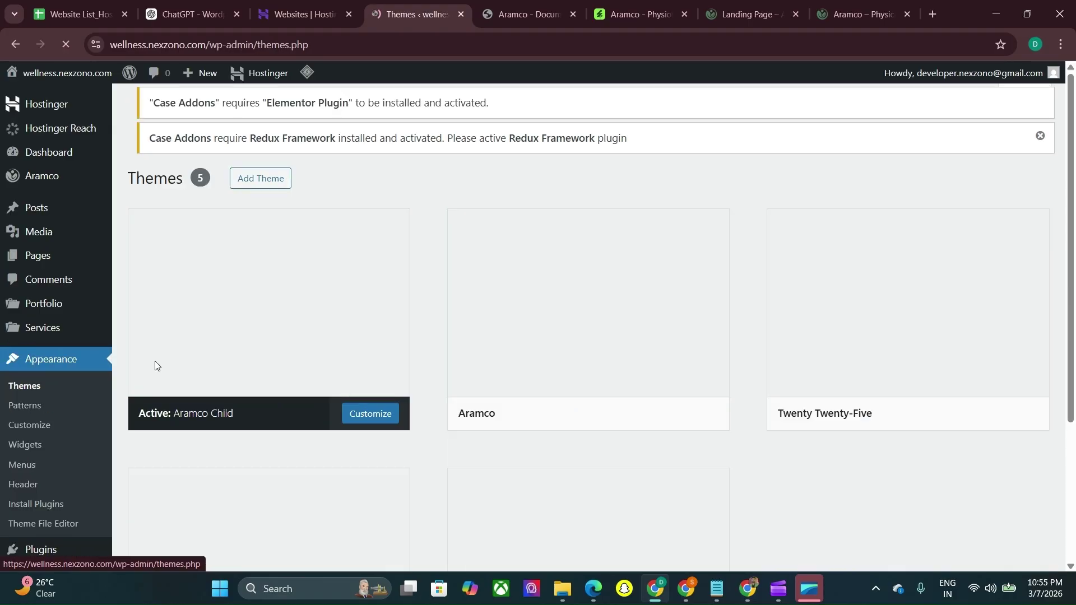
{"action": "scroll", "coordinate": [312, 345], "scroll_direction": "down", "scroll_amount": 1}
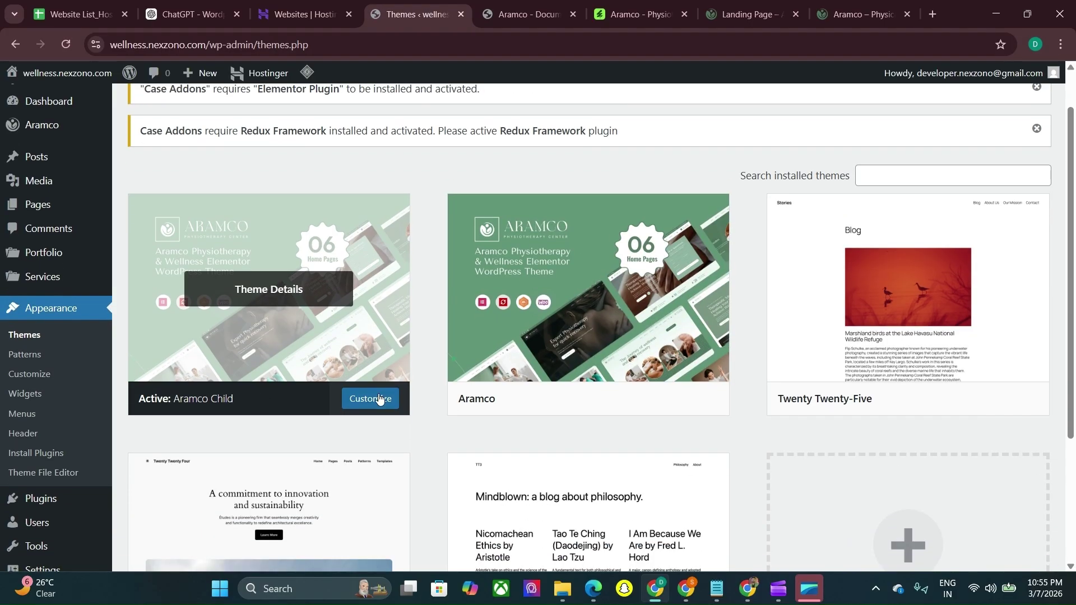
{"action": "scroll", "coordinate": [233, 364], "scroll_direction": "up", "scroll_amount": 1}
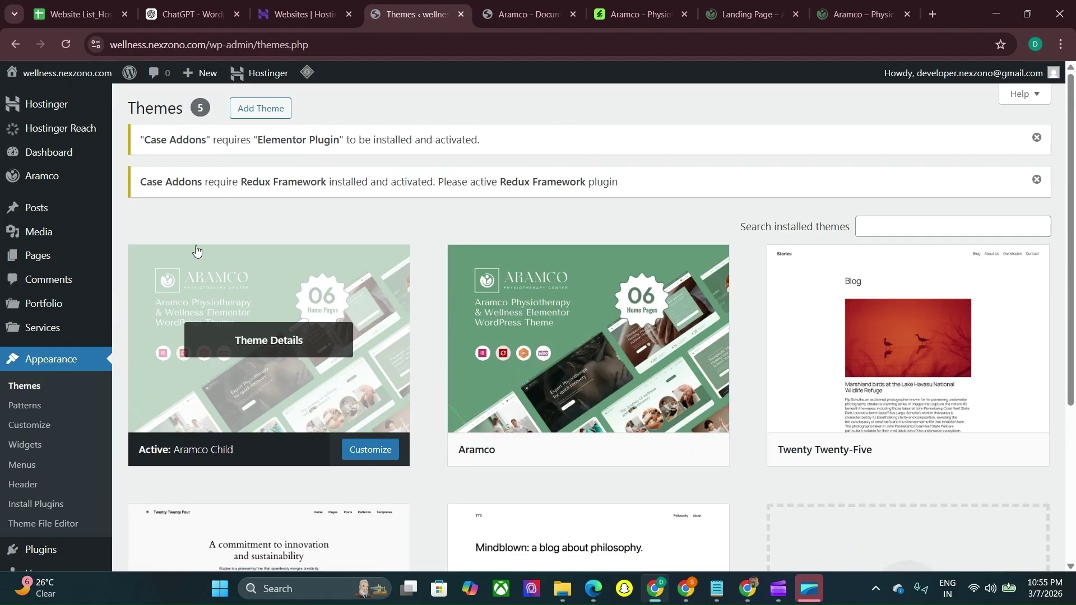
Install and activate all plugins listed on the Aramco theme's plugin installation page, and check their status
{"action": "mouse_move", "coordinate": [12, 174]}
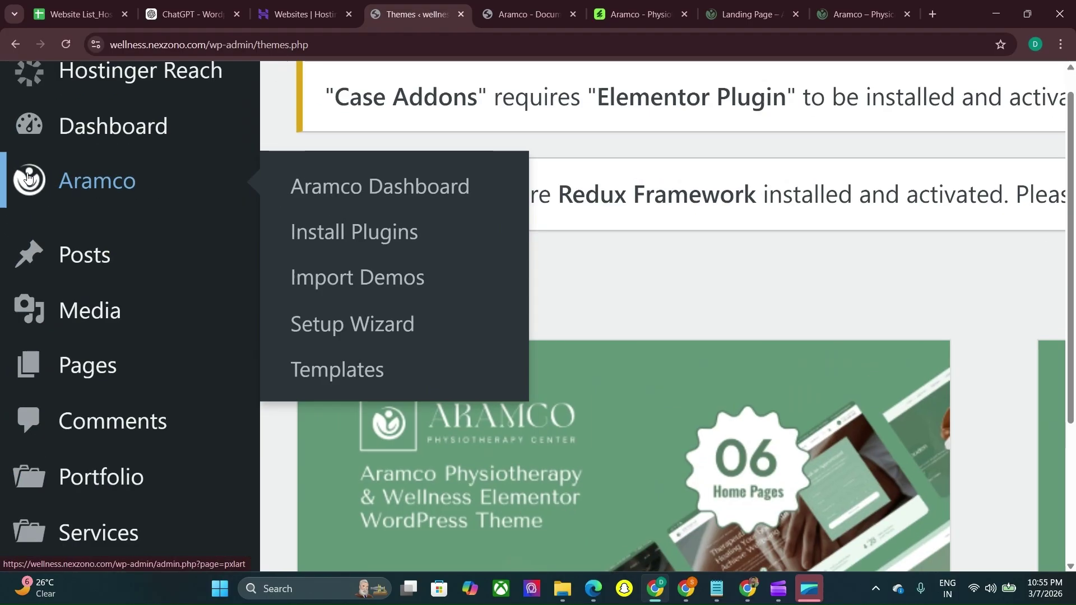
{"action": "scroll", "coordinate": [29, 178], "scroll_direction": "up", "scroll_amount": 1}
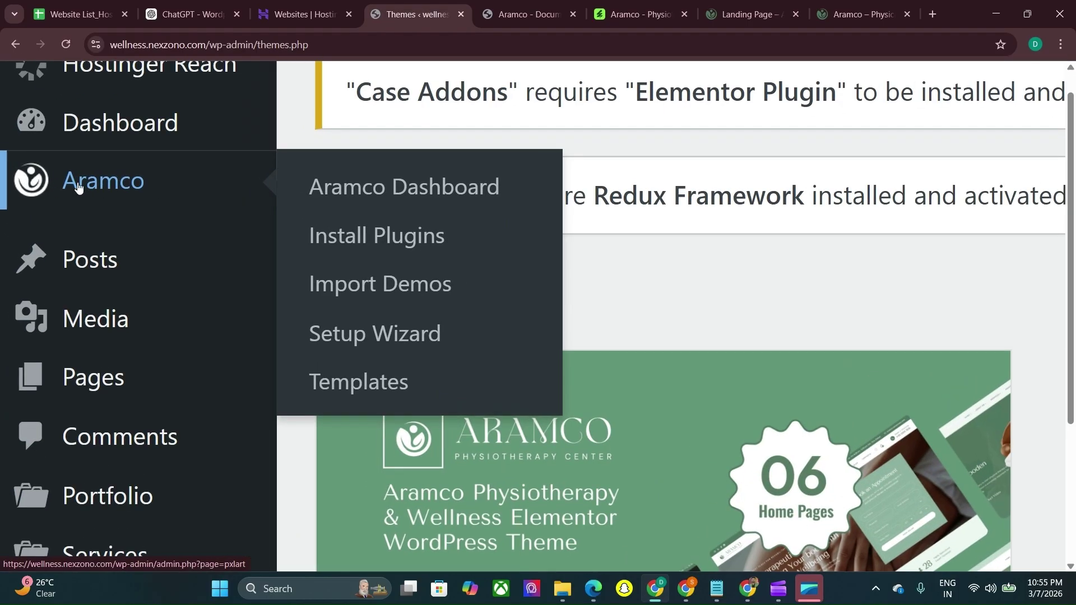
{"action": "left_click", "coordinate": [384, 248]}
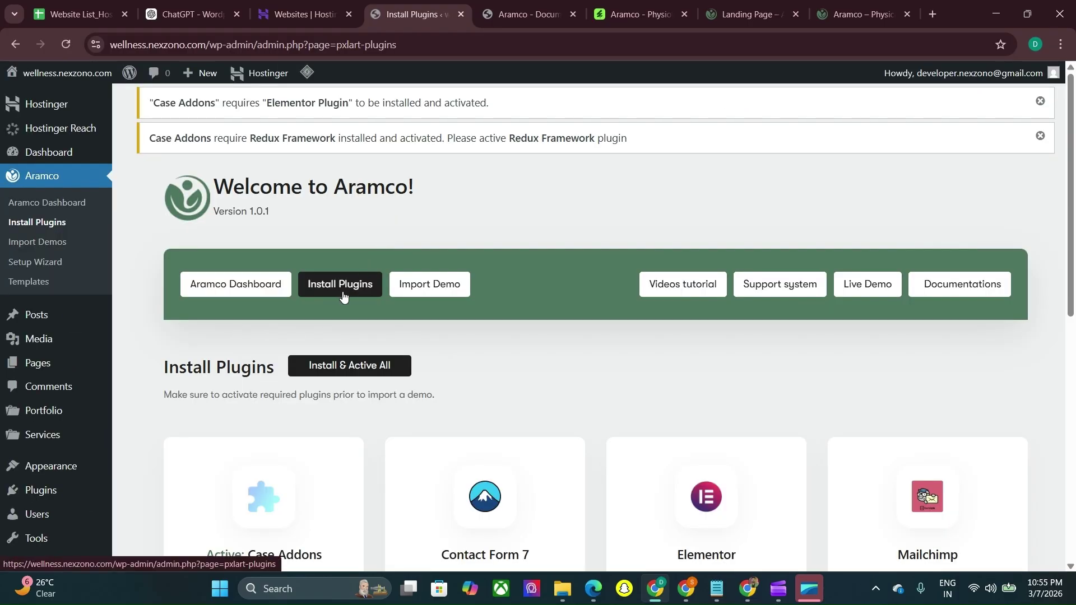
{"action": "scroll", "coordinate": [284, 351], "scroll_direction": "down", "scroll_amount": 9}
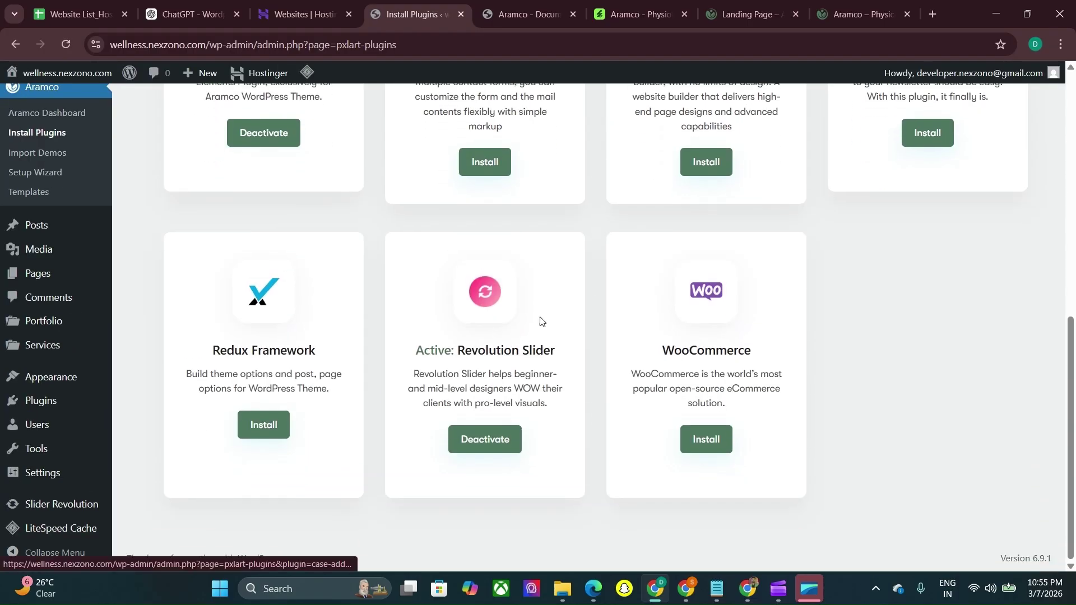
{"action": "scroll", "coordinate": [410, 337], "scroll_direction": "up", "scroll_amount": 10}
{"action": "left_click", "coordinate": [349, 366]}
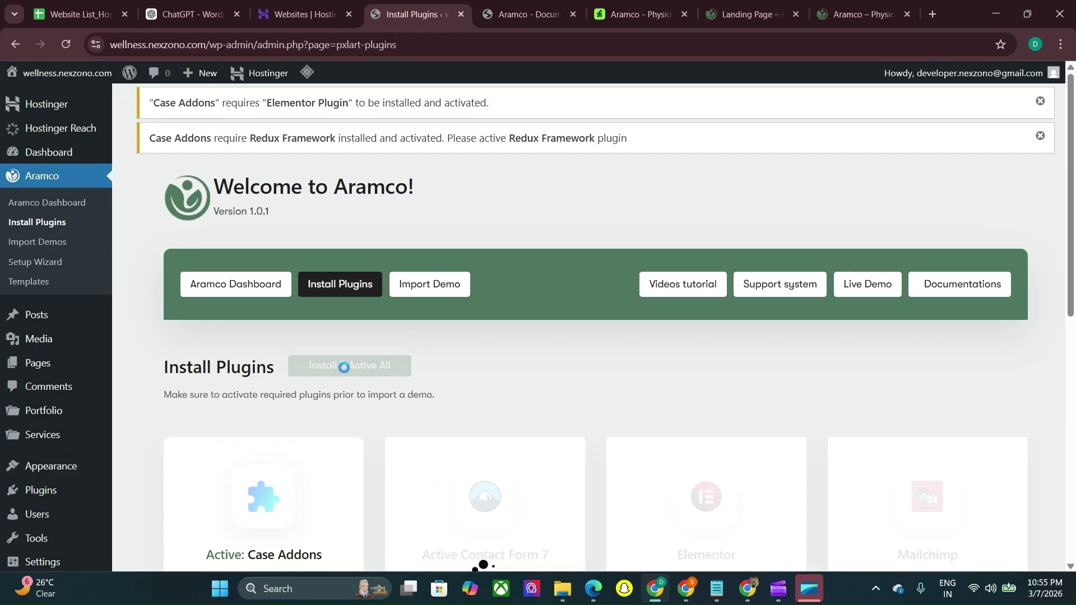
{"action": "scroll", "coordinate": [344, 370], "scroll_direction": "down", "scroll_amount": 7}
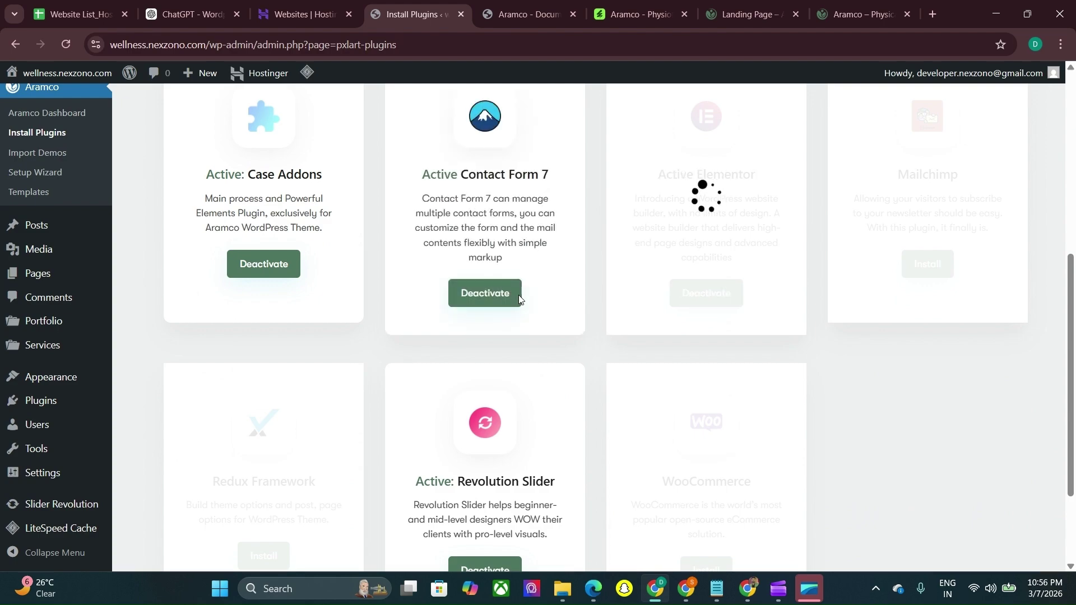
{"action": "scroll", "coordinate": [519, 299], "scroll_direction": "up", "scroll_amount": 3}
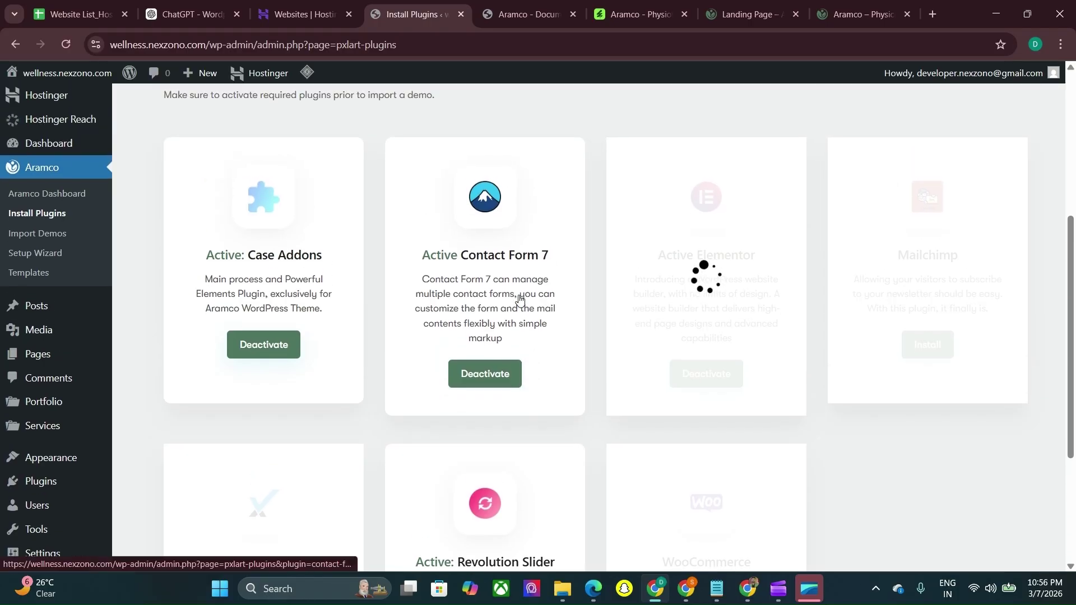
{"action": "scroll", "coordinate": [509, 252], "scroll_direction": "up", "scroll_amount": 5}
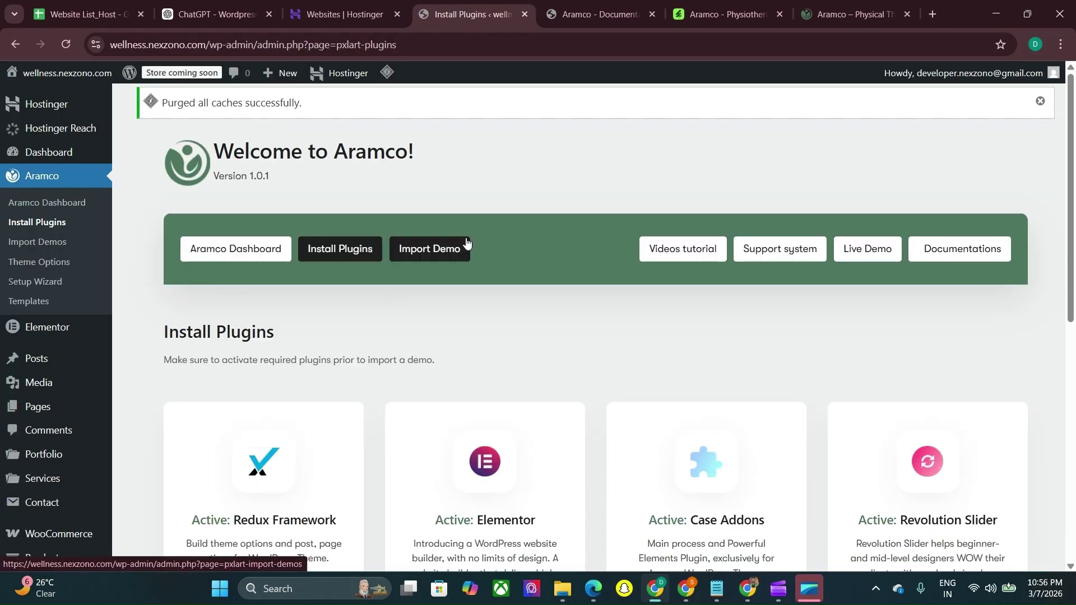
{"action": "scroll", "coordinate": [511, 447], "scroll_direction": "down", "scroll_amount": 8}
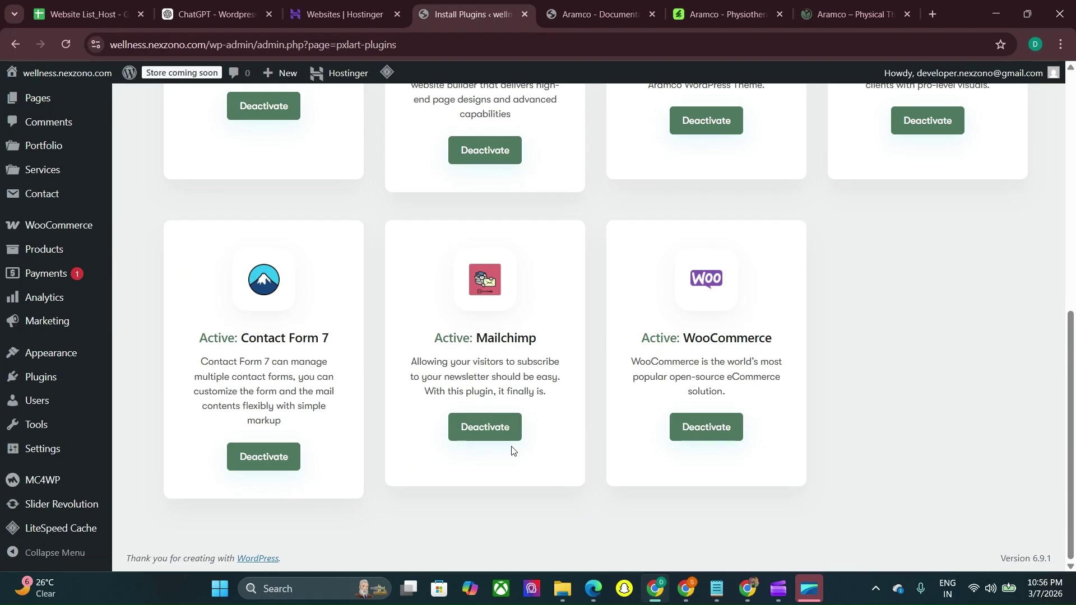
{"action": "scroll", "coordinate": [512, 446], "scroll_direction": "up", "scroll_amount": 8}
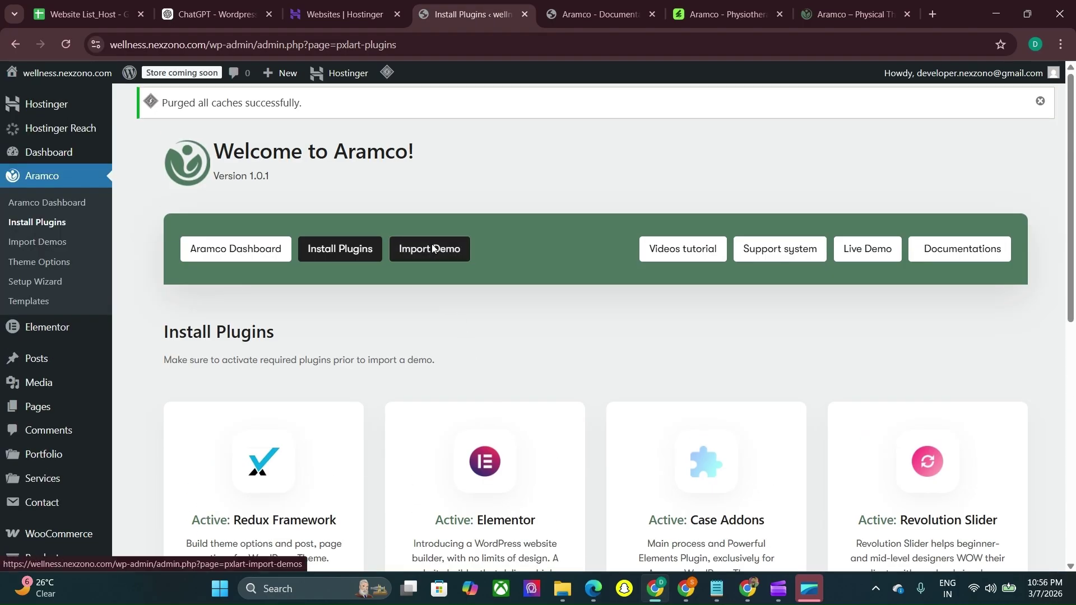
Open the Aramco demo import page, preview the Aramco demo site, and close the preview
{"action": "left_click", "coordinate": [433, 253]}
{"action": "scroll", "coordinate": [445, 219], "scroll_direction": "down", "scroll_amount": 4}
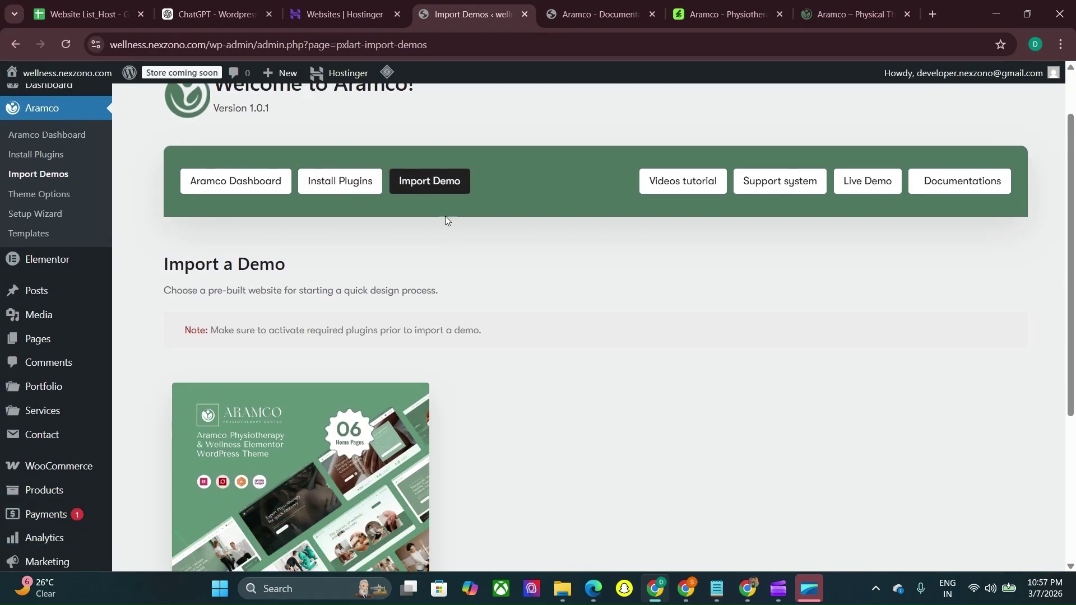
{"action": "mouse_move", "coordinate": [355, 342]}
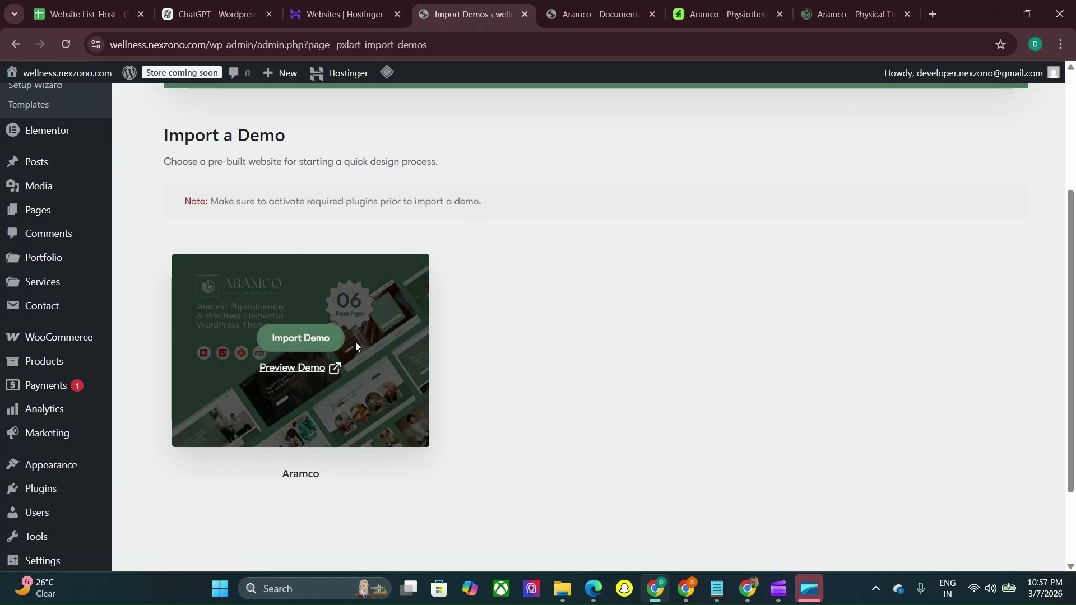
{"action": "left_click", "coordinate": [321, 371]}
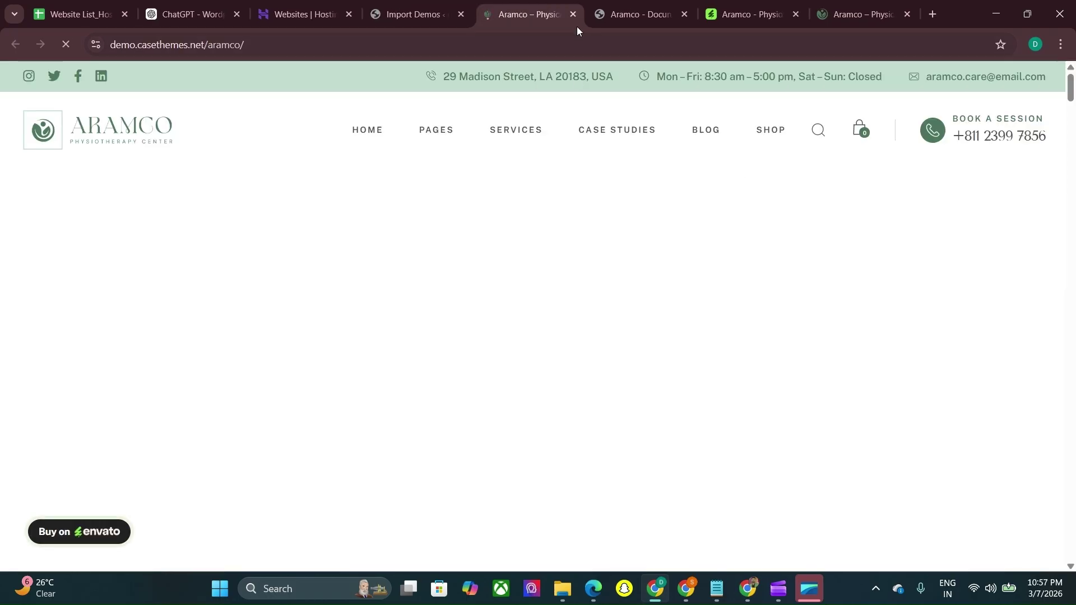
{"action": "scroll", "coordinate": [545, 285], "scroll_direction": "down", "scroll_amount": 5}
{"action": "scroll", "coordinate": [544, 285], "scroll_direction": "down", "scroll_amount": 3}
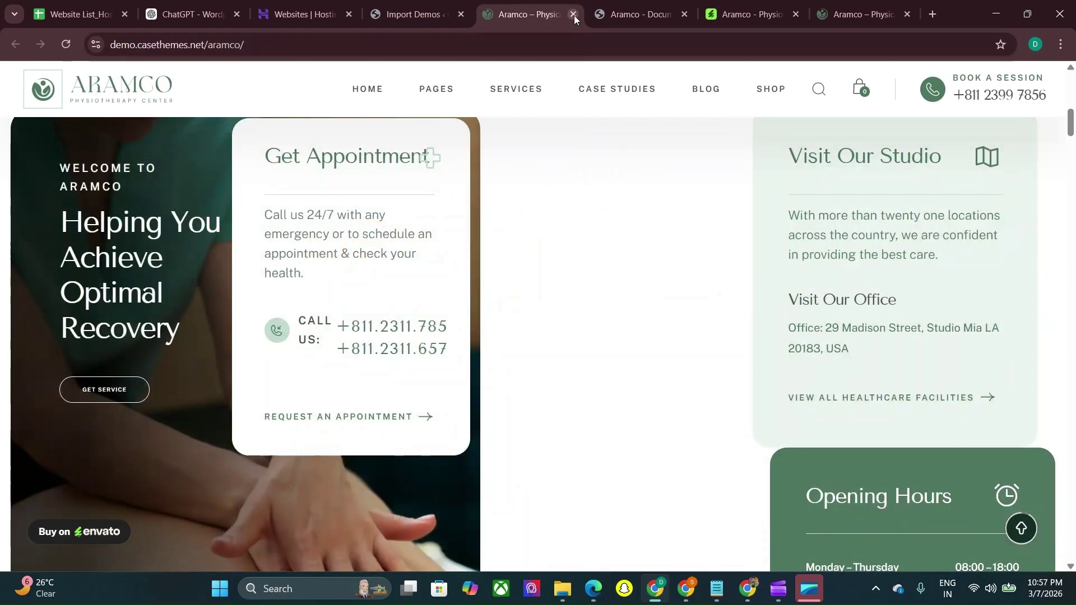
{"action": "left_click", "coordinate": [574, 15]}
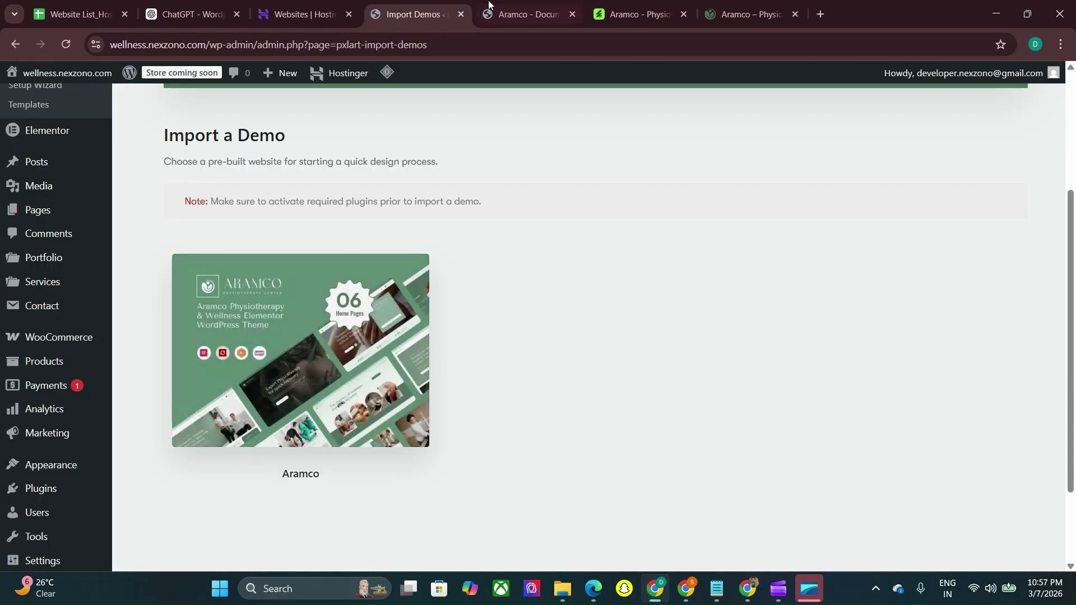
Open the live site in a new tab and import the Aramco demo with all six content types and image cropping enabled
{"action": "left_click", "coordinate": [299, 336]}
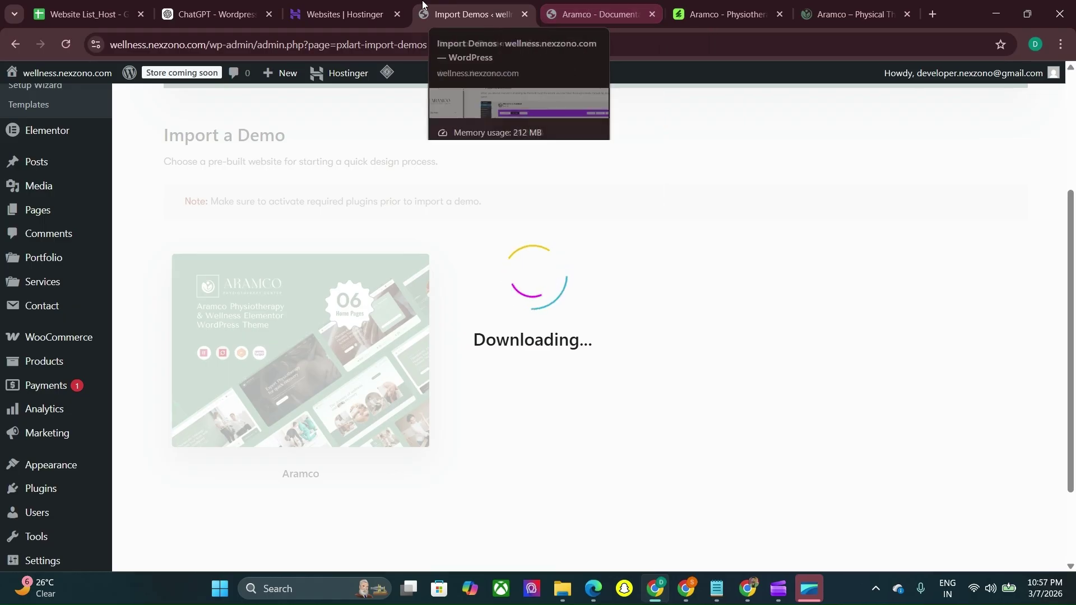
{"action": "mouse_move", "coordinate": [66, 82]}
{"action": "middle_click", "coordinate": [48, 98]}
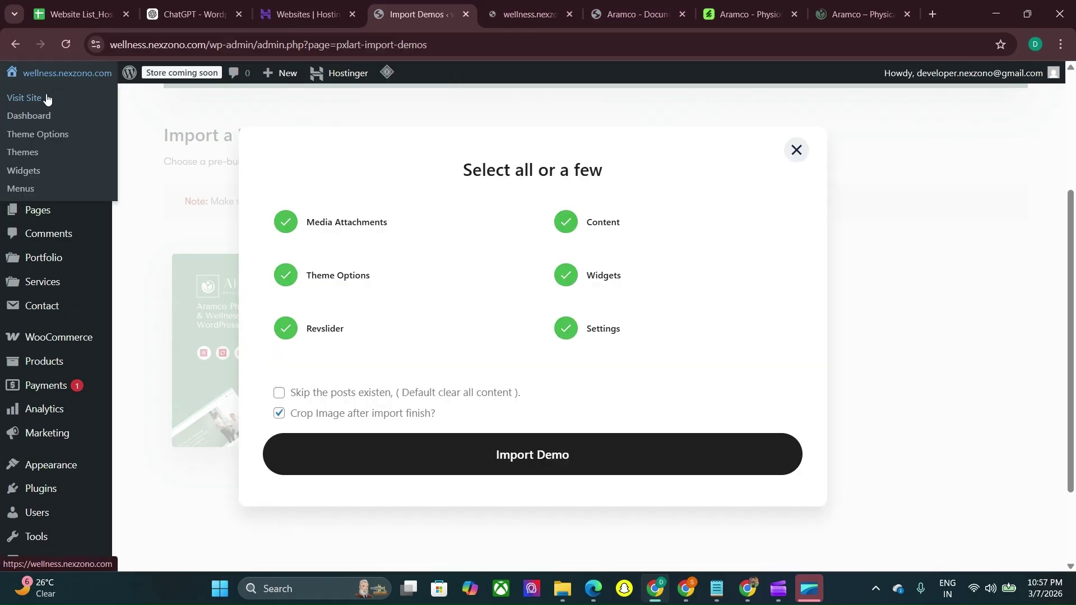
{"action": "left_click", "coordinate": [502, 6]}
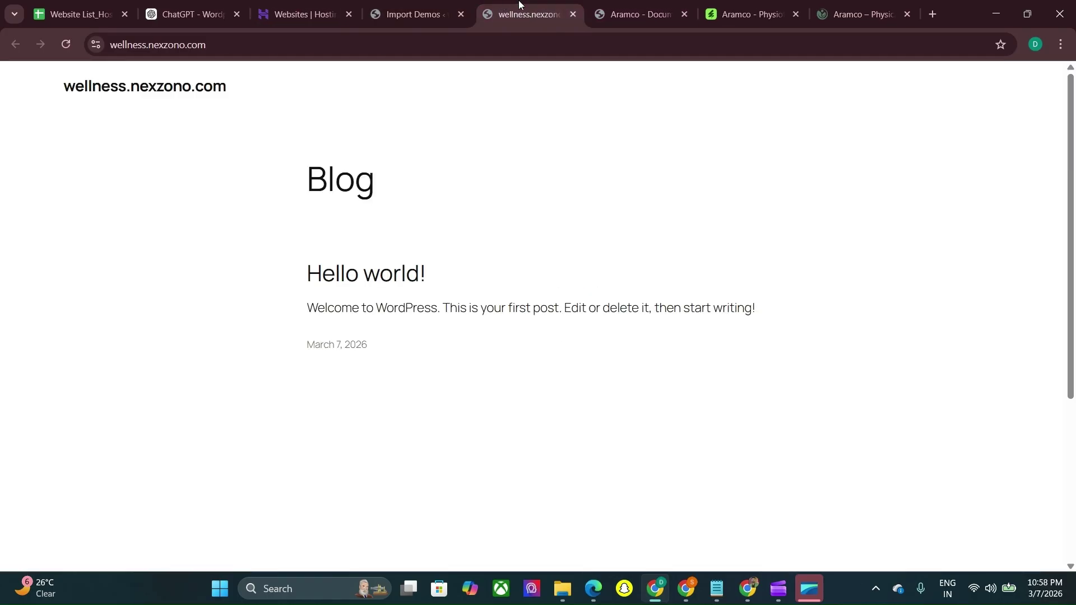
{"action": "left_click", "coordinate": [446, 8]}
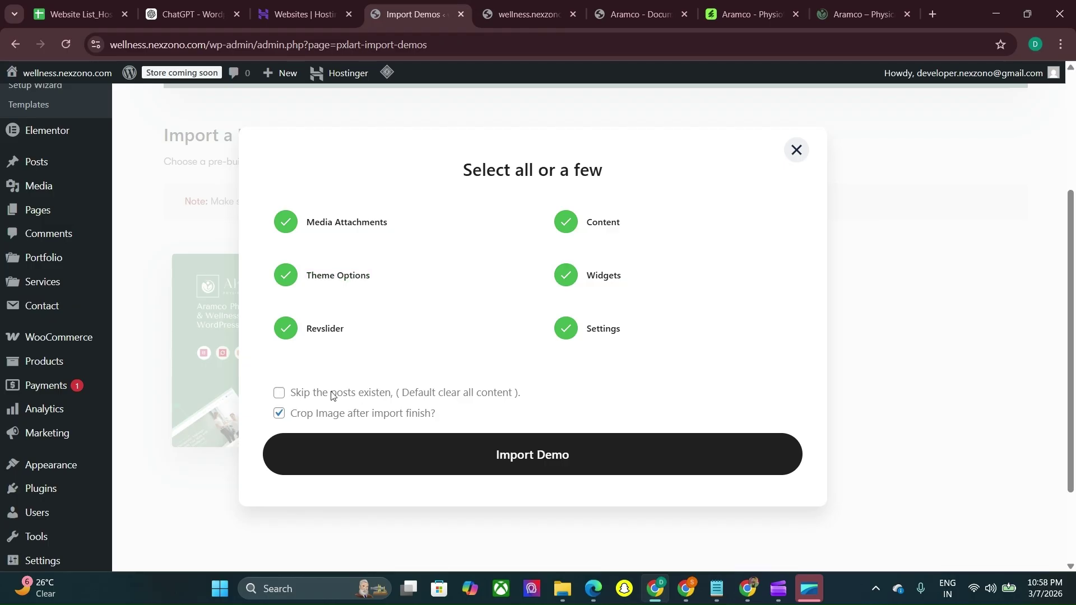
{"action": "left_click", "coordinate": [470, 466]}
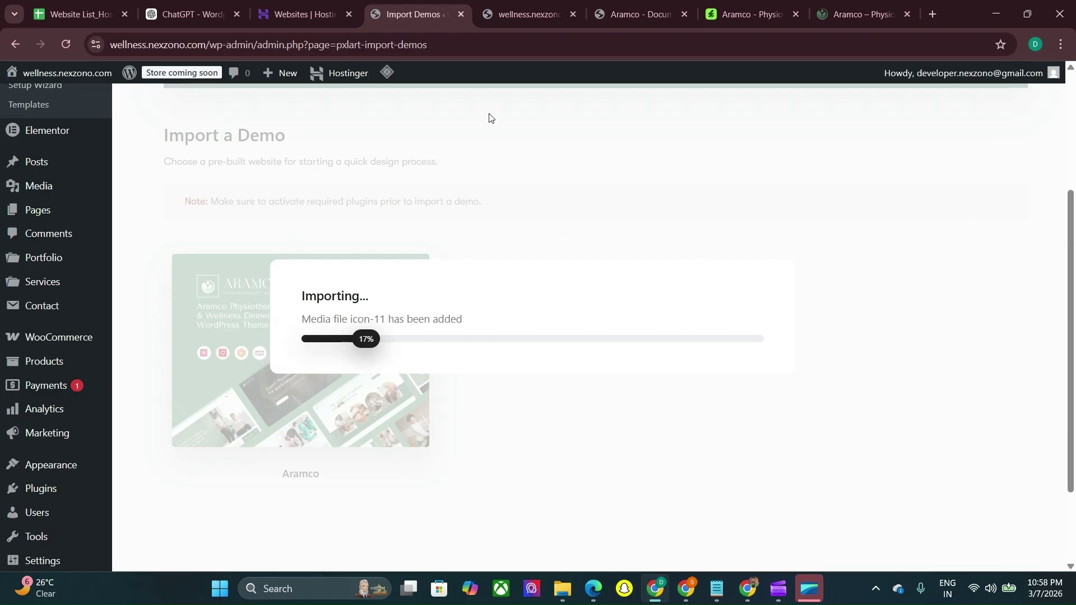
Check the live site's front page and the demo import progress, and close the site's tab
{"action": "left_click", "coordinate": [521, 6]}
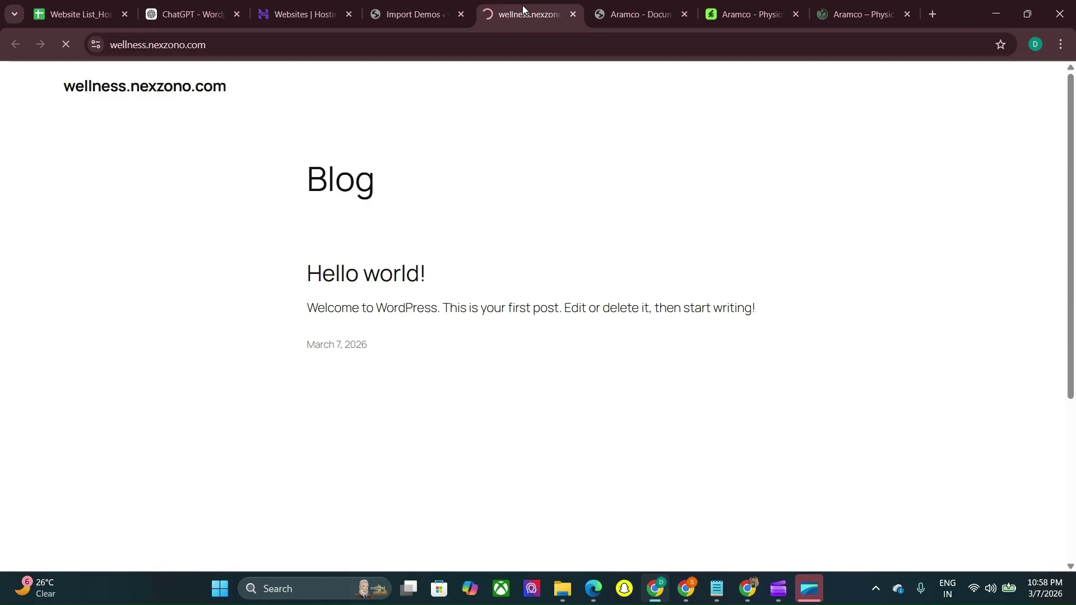
{"action": "left_click", "coordinate": [445, 5]}
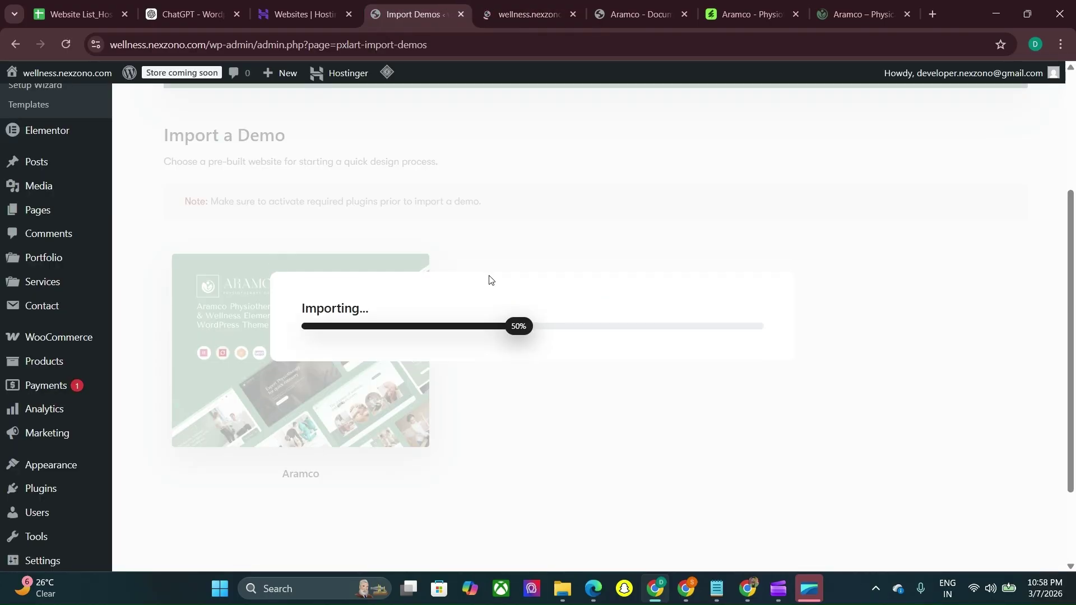
{"action": "scroll", "coordinate": [497, 336], "scroll_direction": "down", "scroll_amount": 1}
{"action": "mouse_move", "coordinate": [400, 307]}
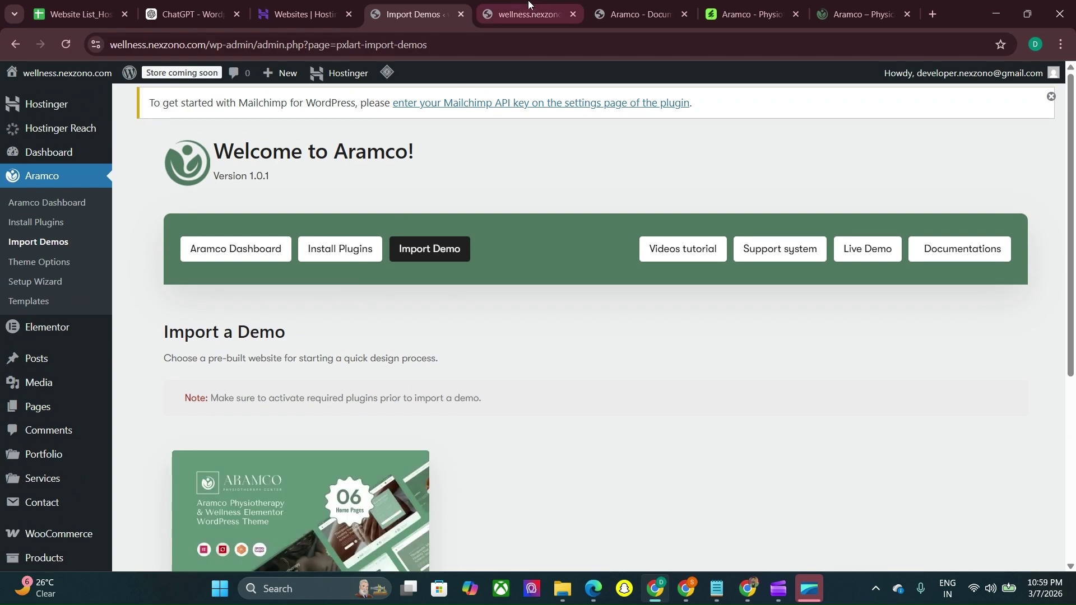
{"action": "left_click", "coordinate": [529, 4]}
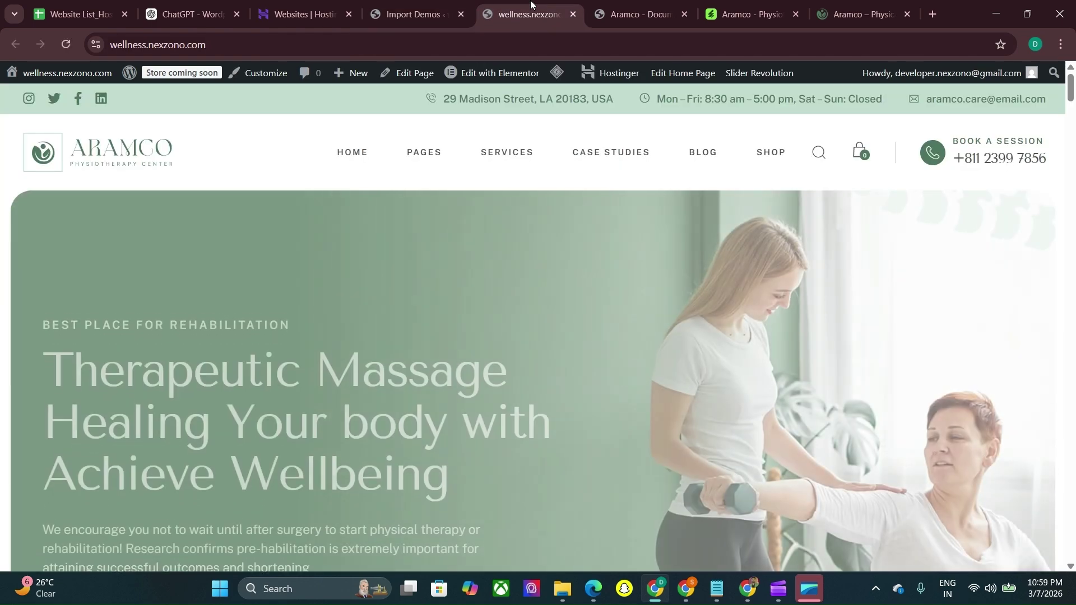
{"action": "left_click", "coordinate": [572, 14]}
Reopen the live site in a new tab, review the imported home page, and return to the demo import page
{"action": "scroll", "coordinate": [460, 332], "scroll_direction": "down", "scroll_amount": 2}
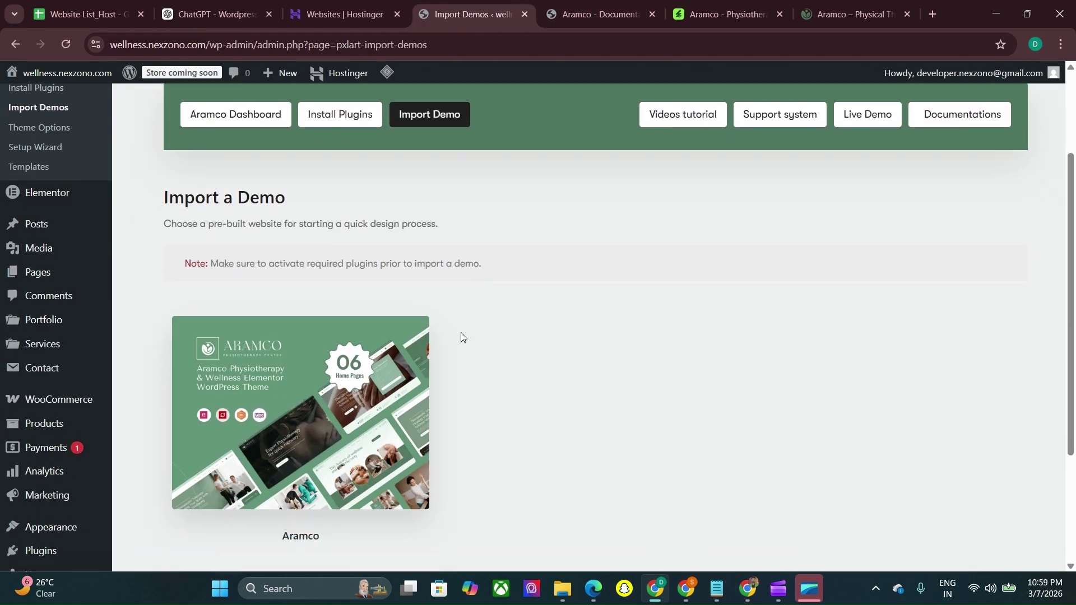
{"action": "scroll", "coordinate": [461, 335], "scroll_direction": "up", "scroll_amount": 2}
{"action": "mouse_move", "coordinate": [69, 88]}
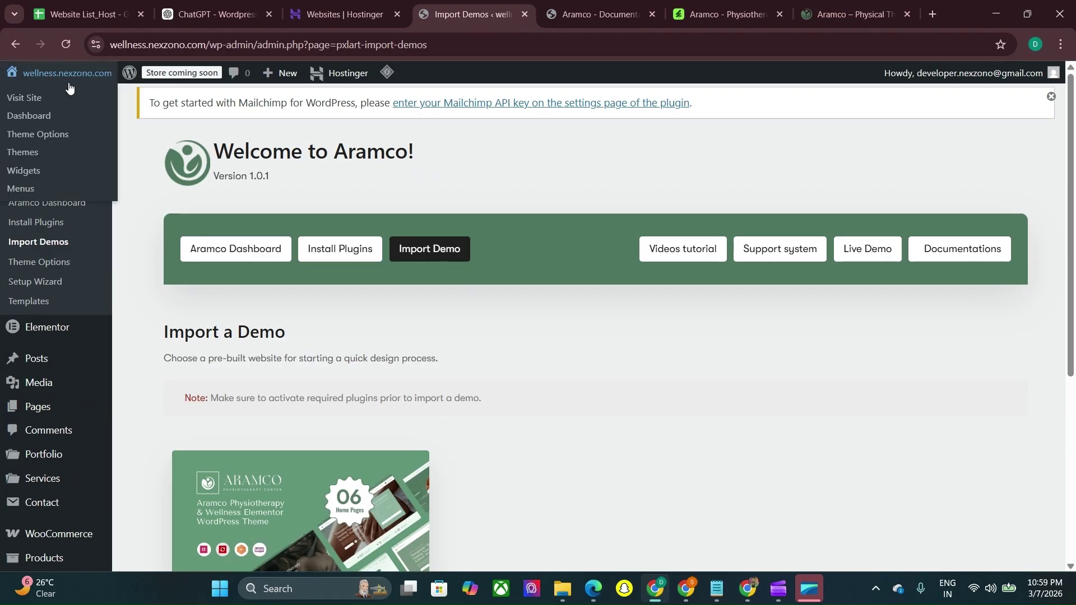
{"action": "left_click", "coordinate": [38, 102], "text": "ctrl"}
{"action": "left_click", "coordinate": [526, 14]}
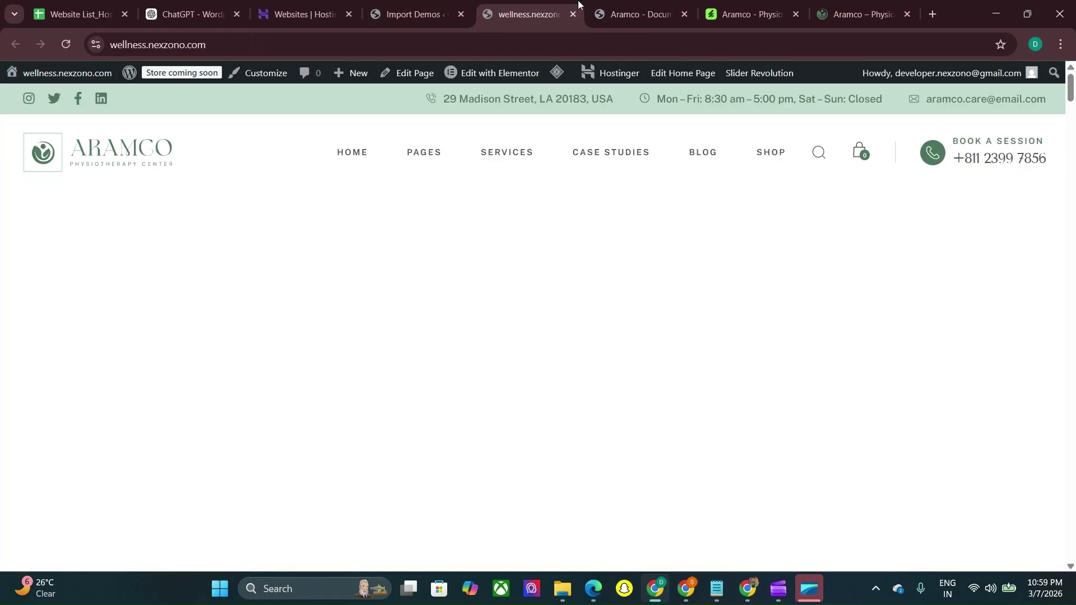
{"action": "mouse_move", "coordinate": [611, 152]}
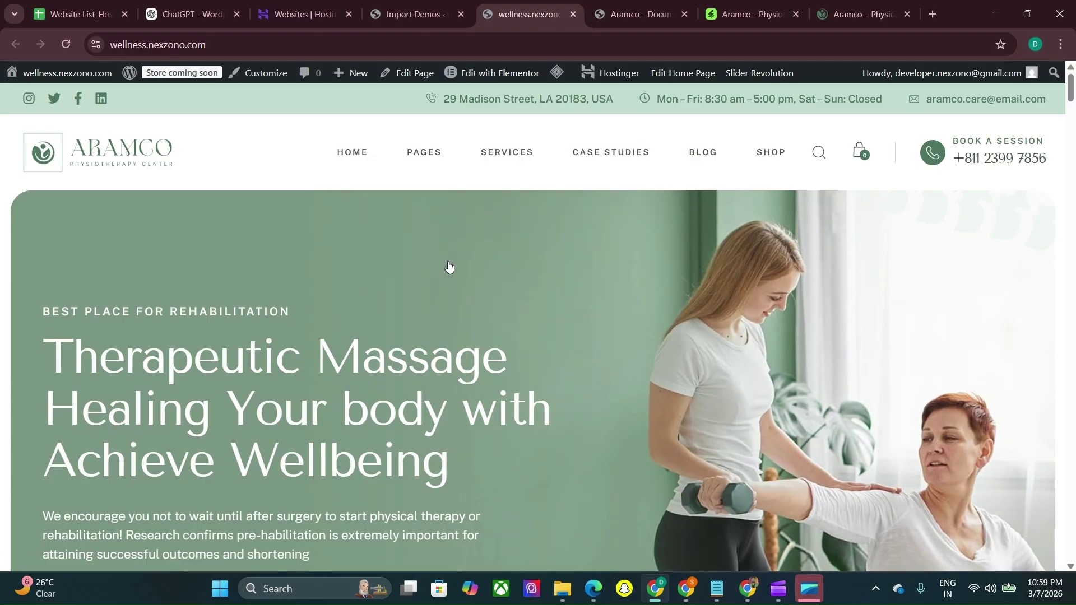
{"action": "scroll", "coordinate": [455, 312], "scroll_direction": "down", "scroll_amount": 10}
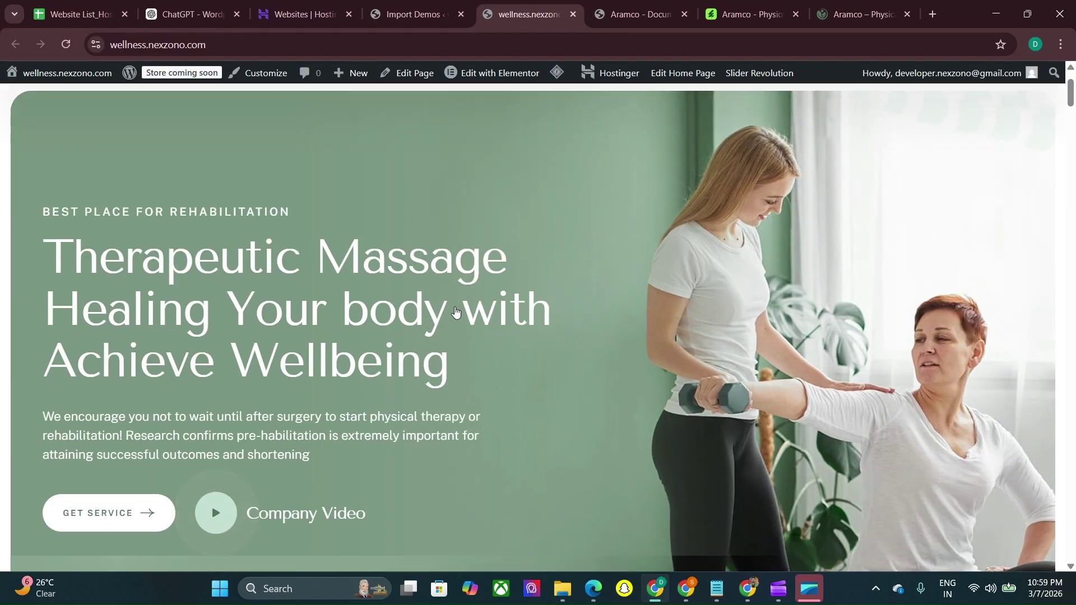
{"action": "scroll", "coordinate": [455, 312], "scroll_direction": "down", "scroll_amount": 15}
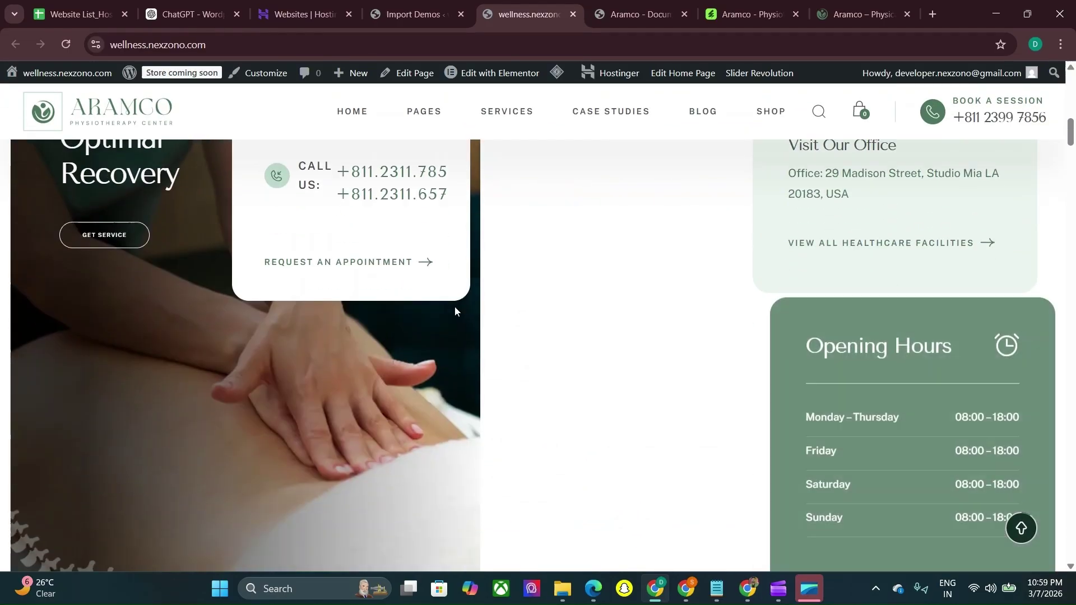
{"action": "scroll", "coordinate": [455, 312], "scroll_direction": "up", "scroll_amount": 20}
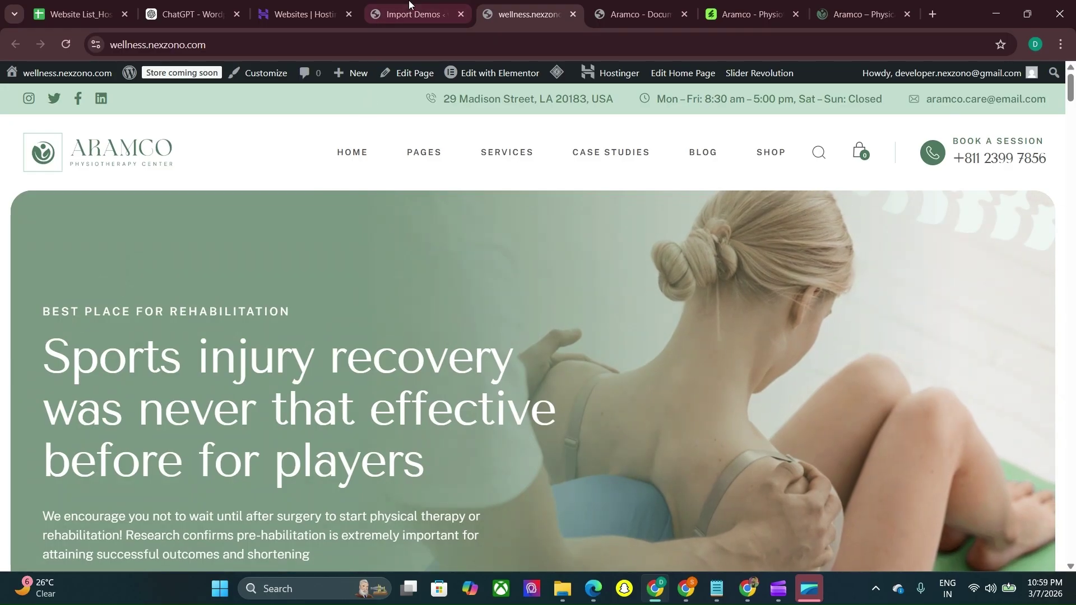
{"action": "left_click", "coordinate": [409, 5]}
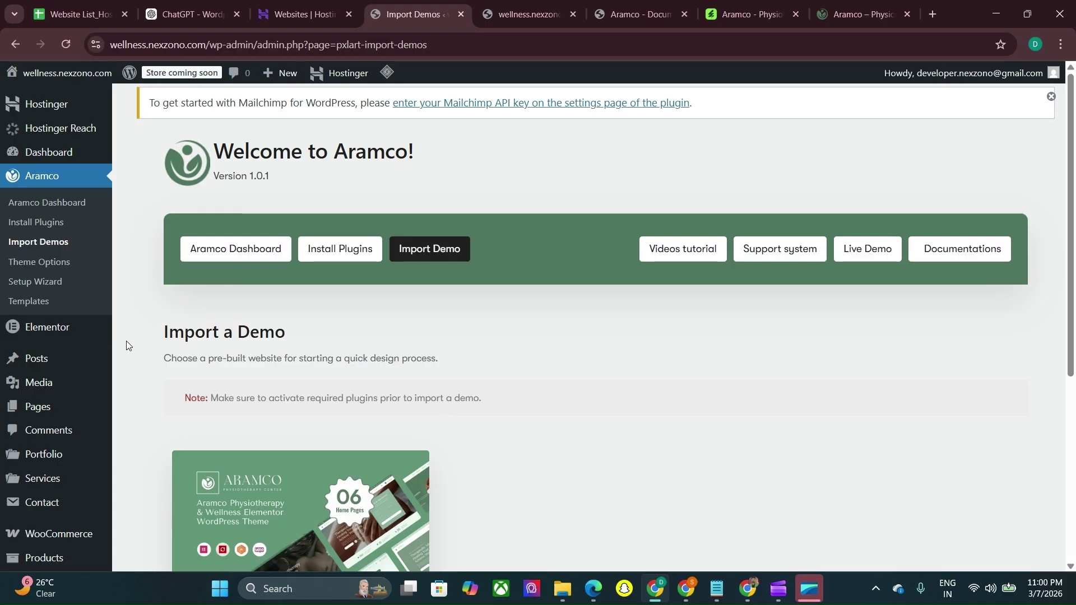
Review the Aramco demo import page and the theme documentation's plugin installation section, and return to the import page
{"action": "scroll", "coordinate": [291, 335], "scroll_direction": "down", "scroll_amount": 2}
{"action": "mouse_move", "coordinate": [230, 360]}
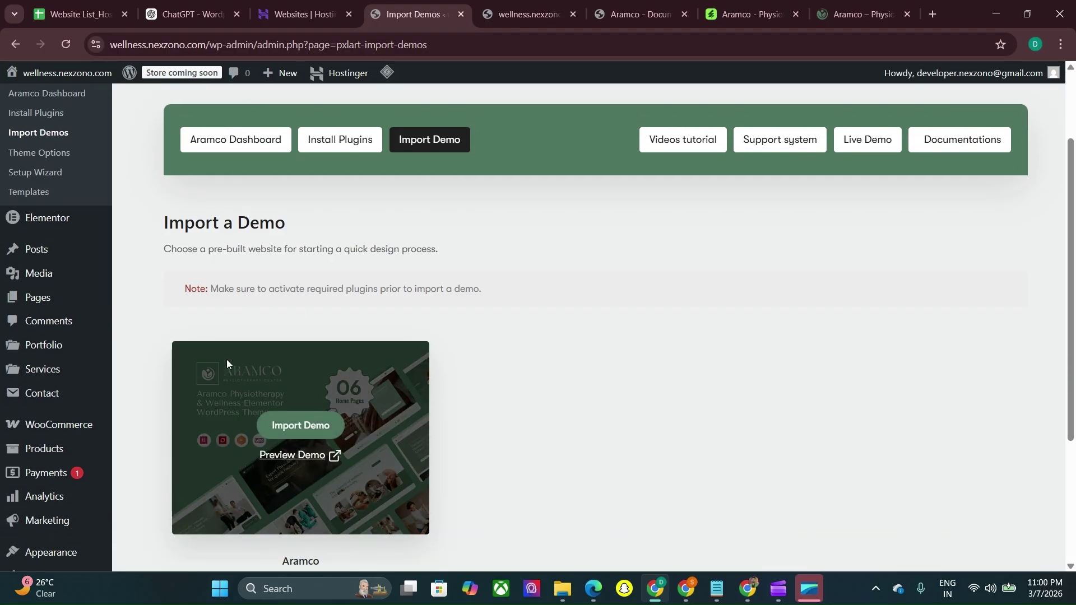
{"action": "scroll", "coordinate": [172, 289], "scroll_direction": "down", "scroll_amount": 3}
{"action": "scroll", "coordinate": [171, 289], "scroll_direction": "up", "scroll_amount": 2}
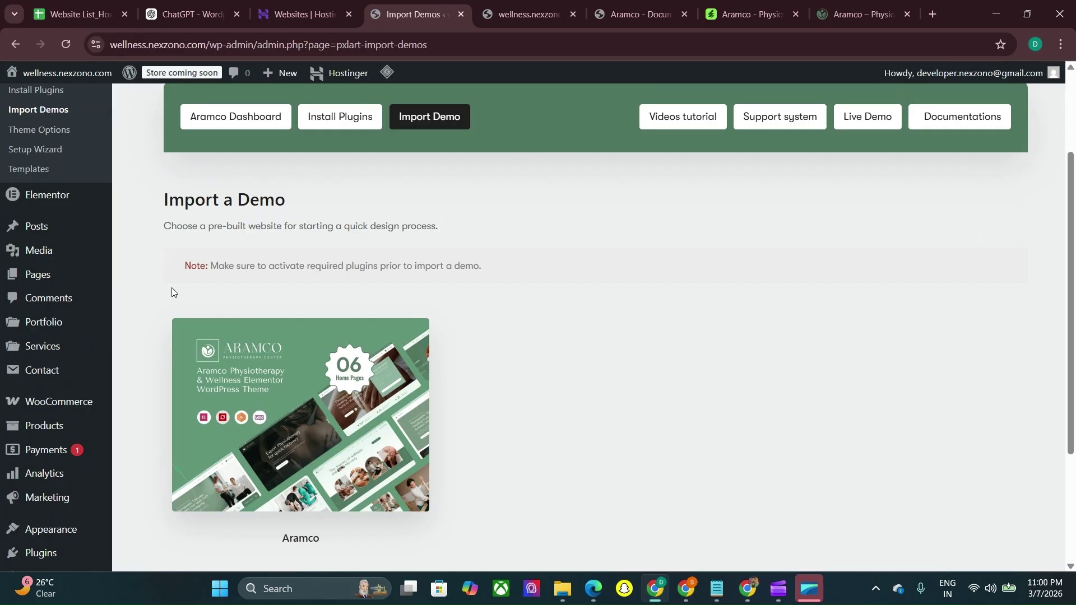
{"action": "left_click", "coordinate": [687, 5]}
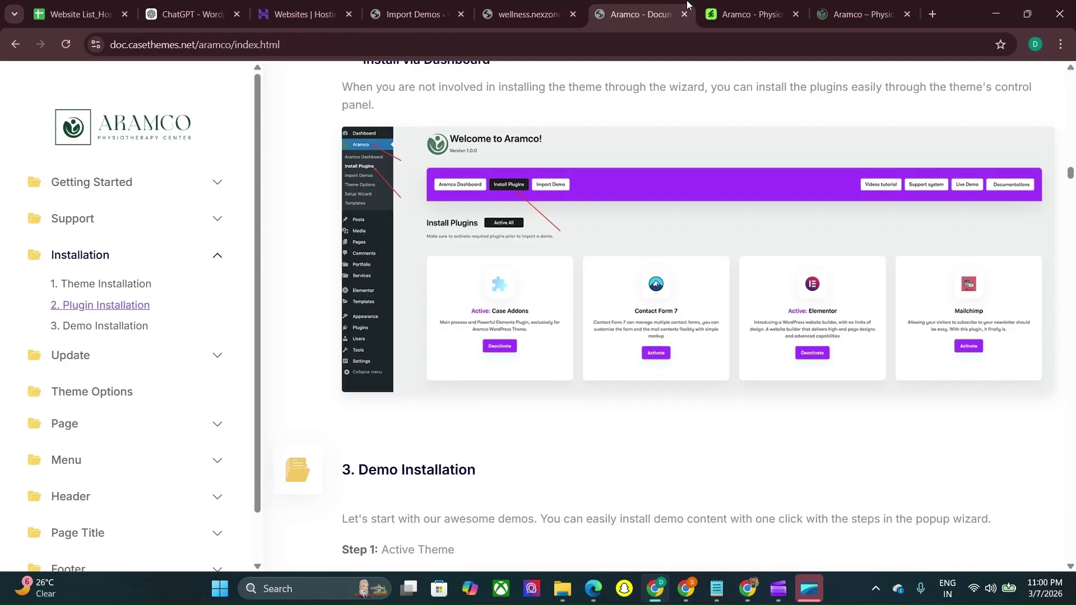
{"action": "scroll", "coordinate": [603, 219], "scroll_direction": "up", "scroll_amount": 15}
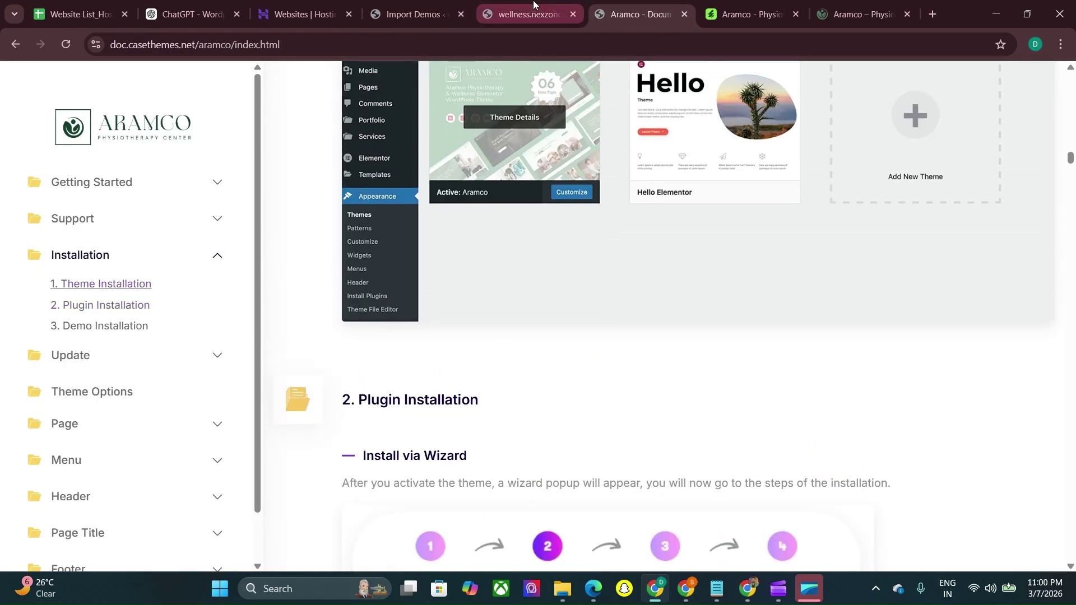
{"action": "left_click", "coordinate": [413, 6]}
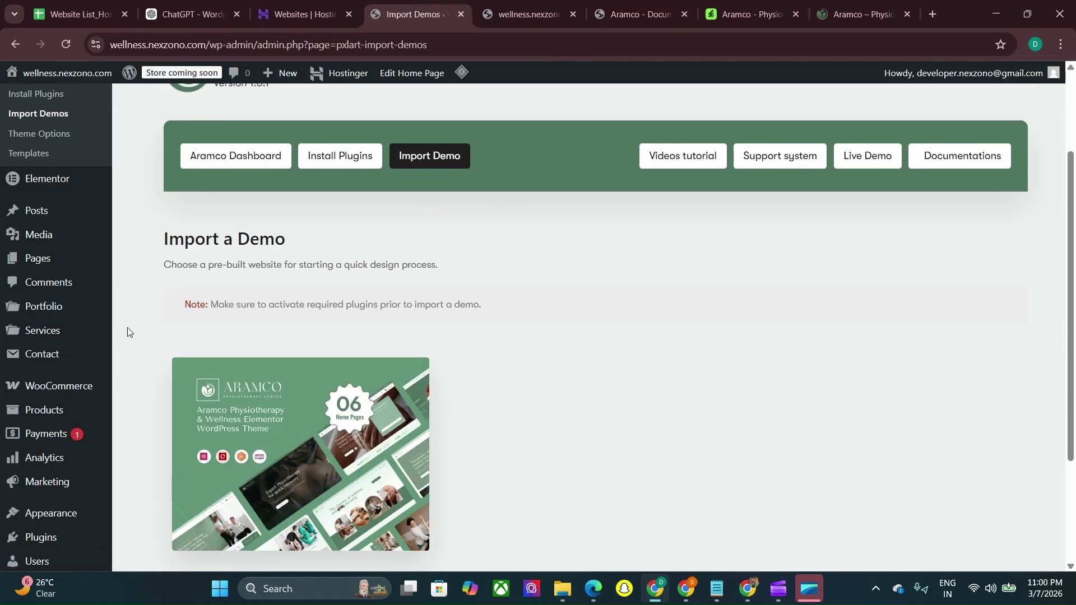
Switch to File Explorer, go from the Plugins folder back to the Aramco_FullPackage folder, and select its Documentation shortcut
{"action": "left_click", "coordinate": [562, 588]}
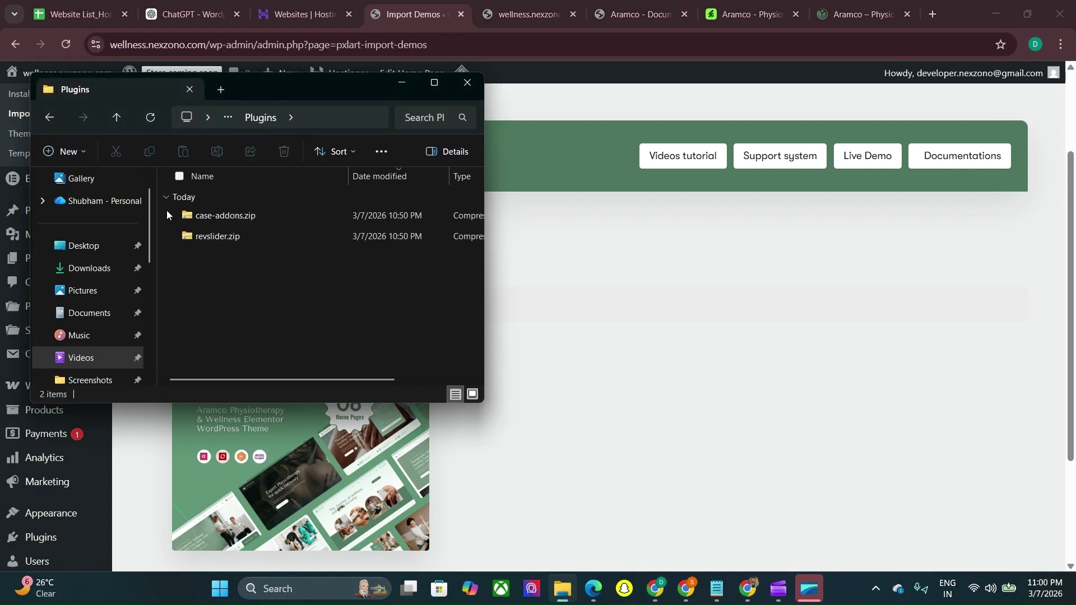
{"action": "left_click", "coordinate": [49, 120]}
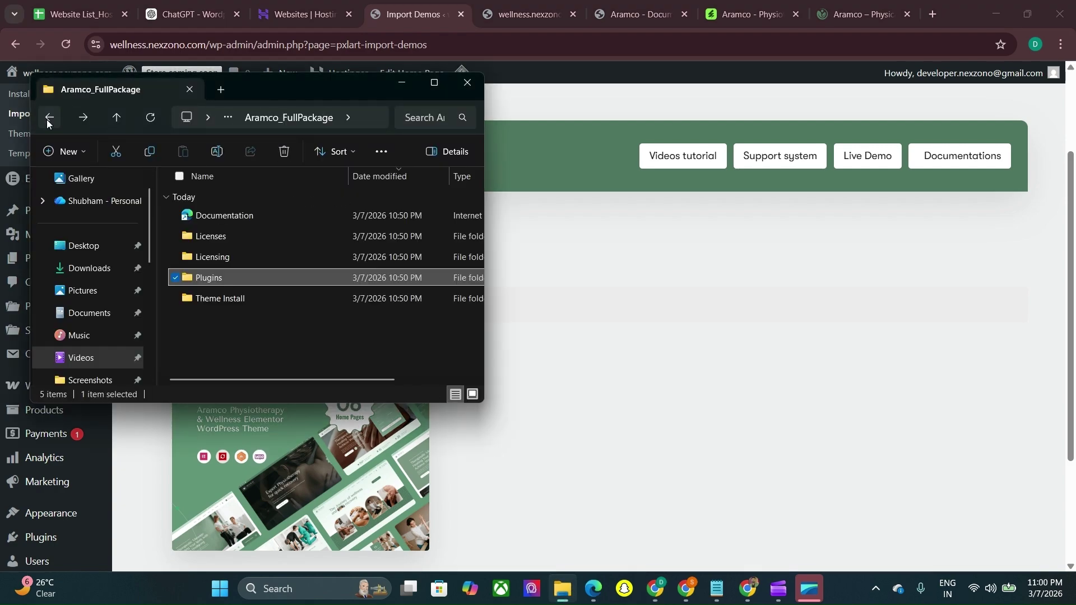
{"action": "left_click", "coordinate": [46, 119]}
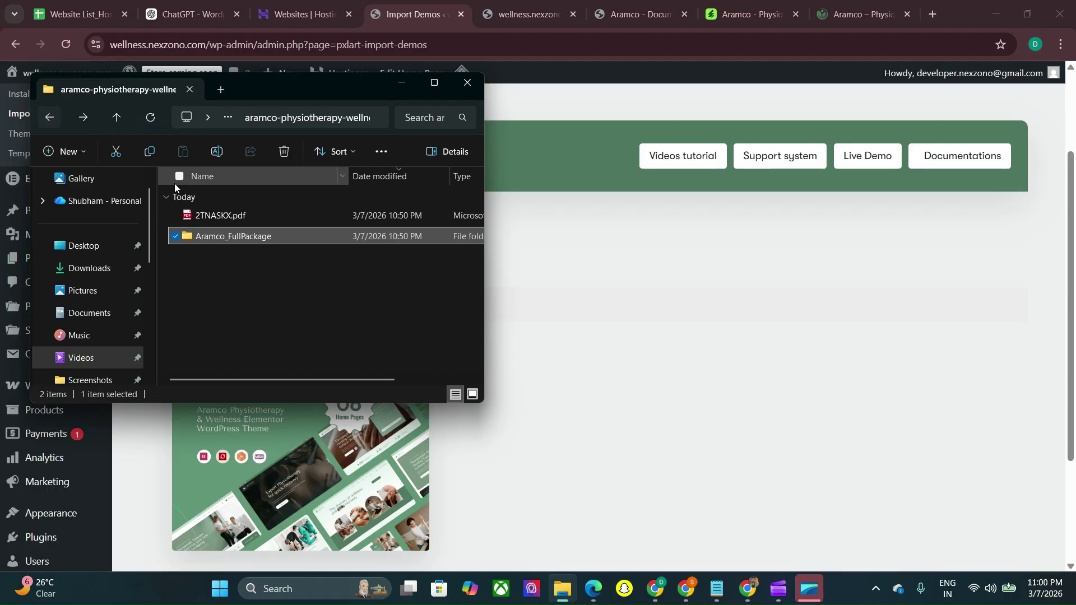
{"action": "double_click", "coordinate": [267, 237]}
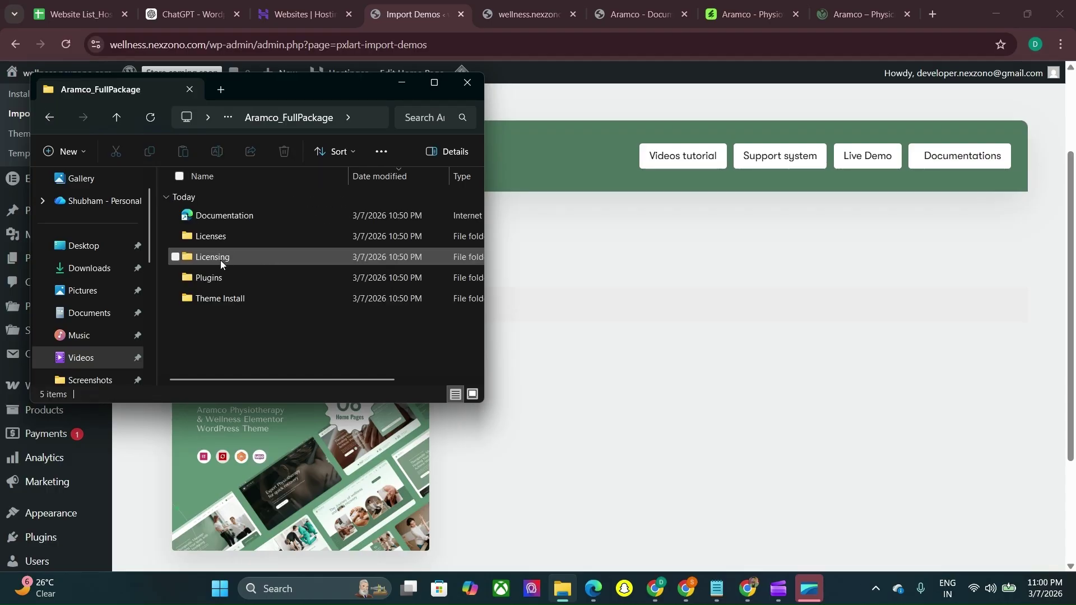
{"action": "left_click", "coordinate": [233, 213]}
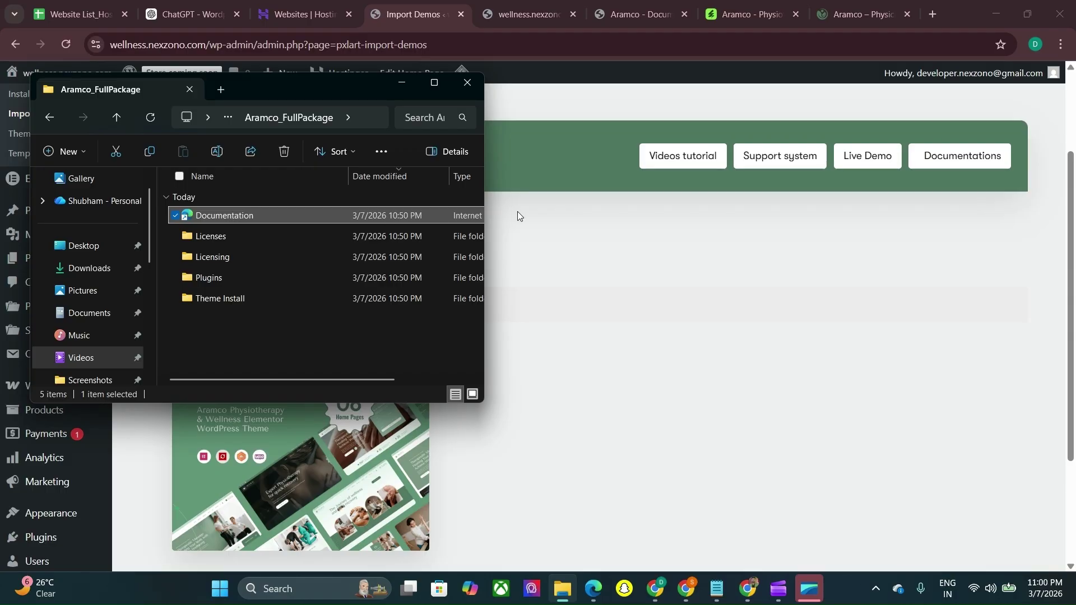
Switch to the browser, examine the documentation's plugin and demo installation steps, and check the live site and the demo import page
{"action": "left_click", "coordinate": [636, 14]}
{"action": "scroll", "coordinate": [563, 314], "scroll_direction": "down", "scroll_amount": 5}
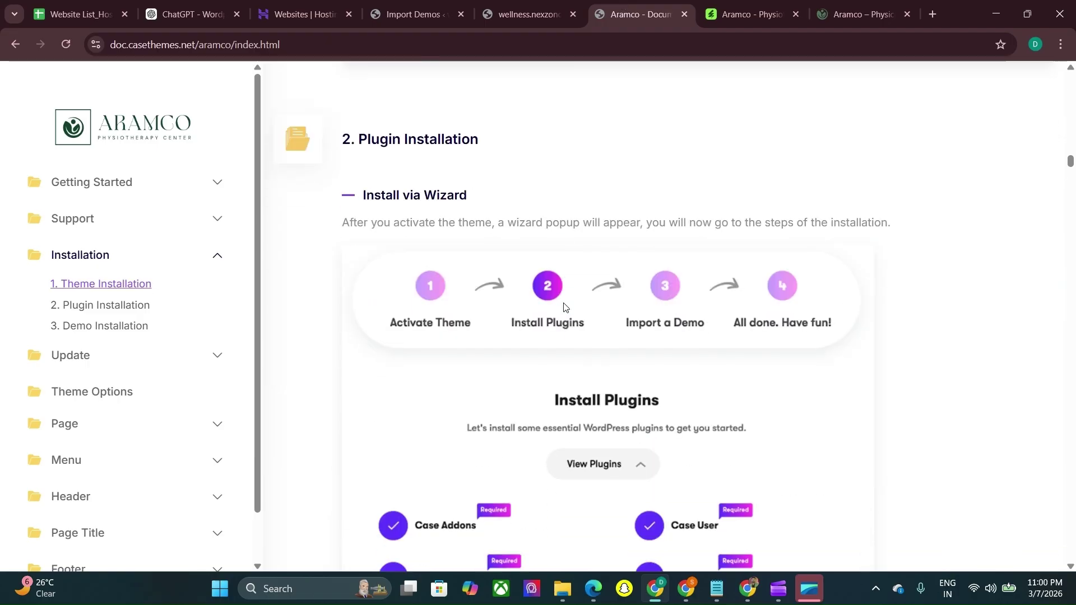
{"action": "scroll", "coordinate": [563, 307], "scroll_direction": "down", "scroll_amount": 15}
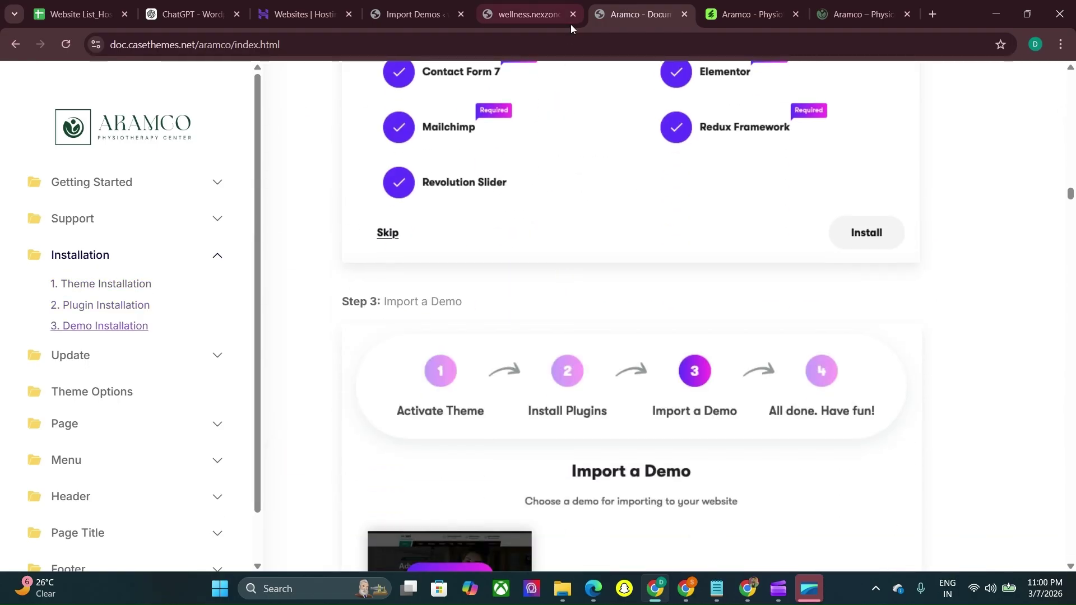
{"action": "left_click", "coordinate": [529, 14]}
{"action": "left_click", "coordinate": [414, 14]}
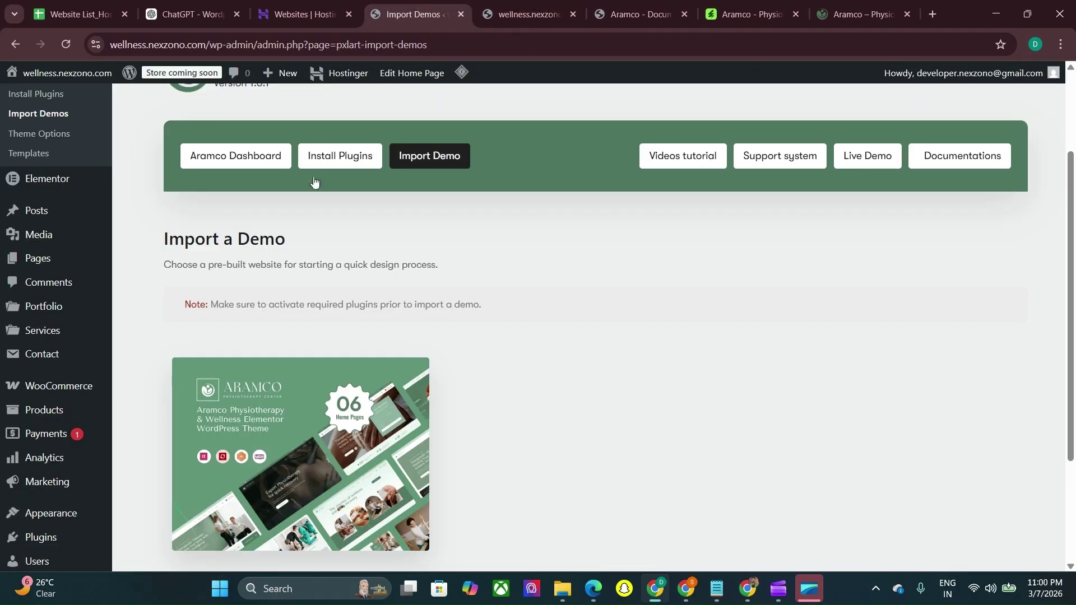
{"action": "scroll", "coordinate": [273, 256], "scroll_direction": "up", "scroll_amount": 3}
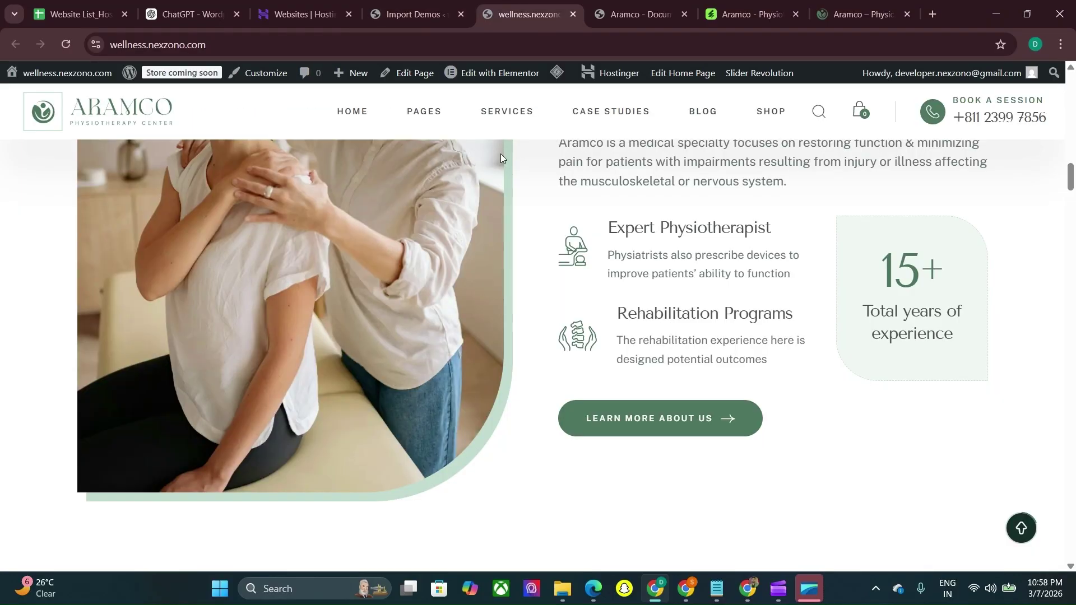